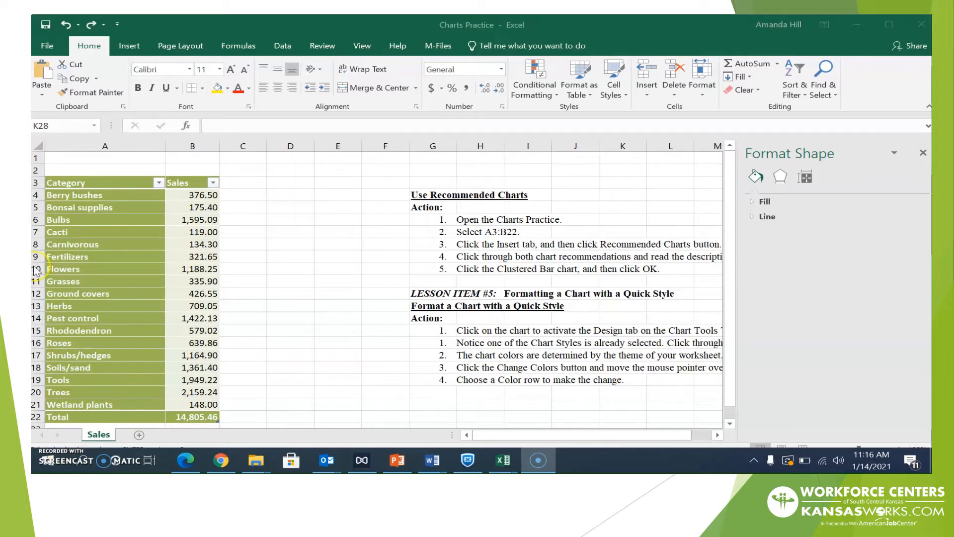
Select the Category and Sales table in A3:B22 and show the Insert ribbon
left_click(92, 183)
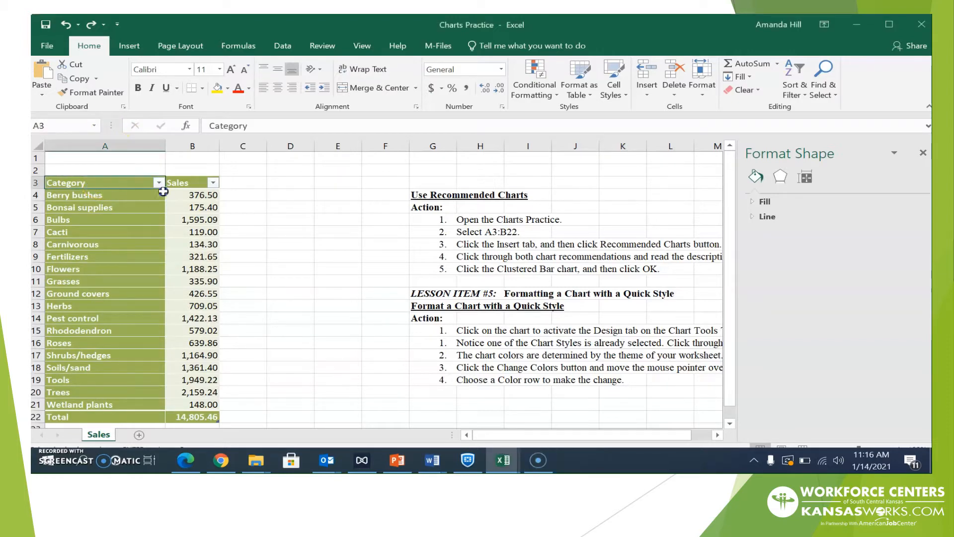
left_click_drag(163, 192, 165, 193)
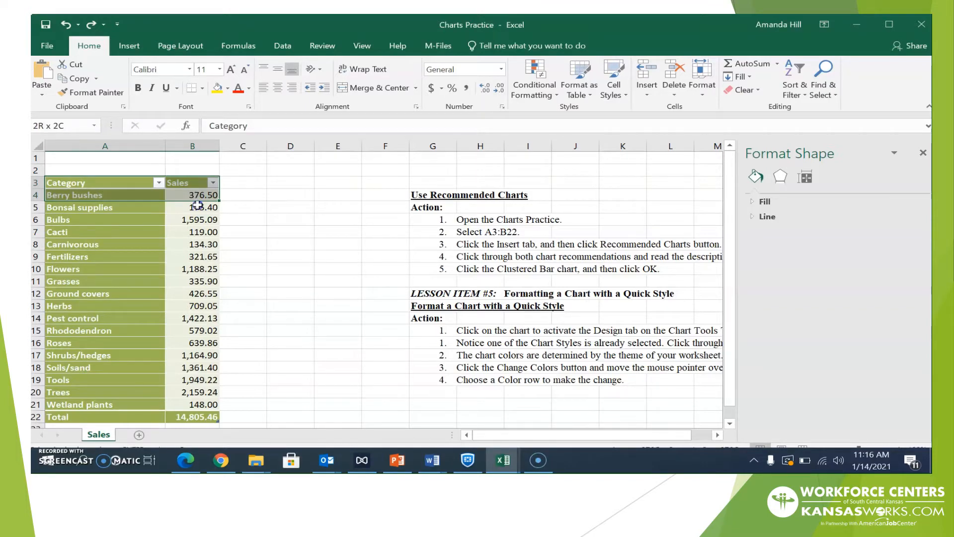
left_click_drag(199, 205, 212, 417)
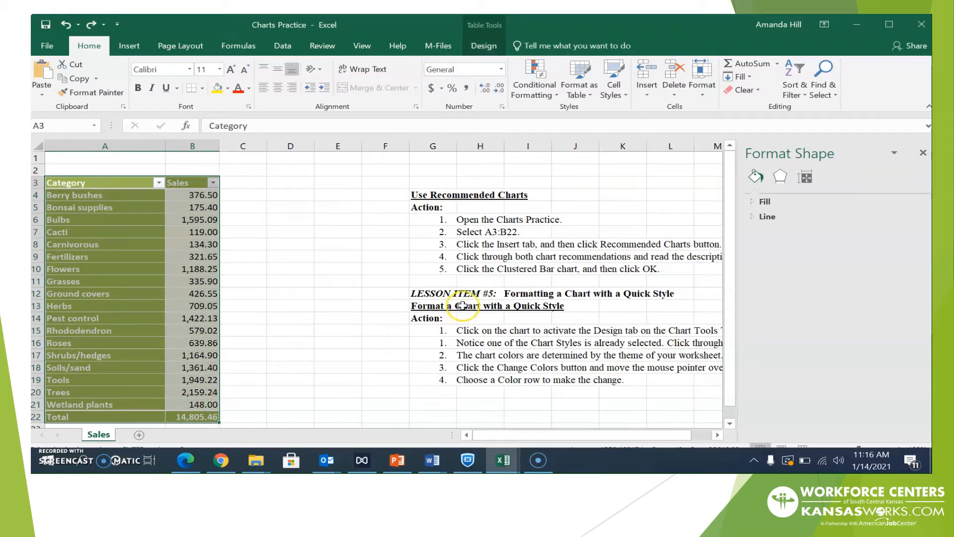
left_click(131, 46)
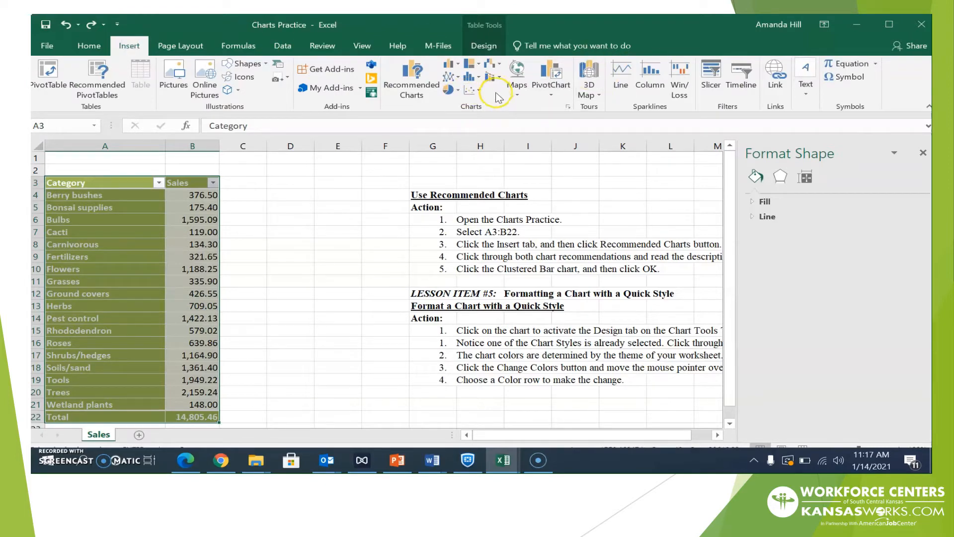
Compare the clustered column, clustered bar and funnel recommendations, and settle on Clustered Bar
left_click(419, 90)
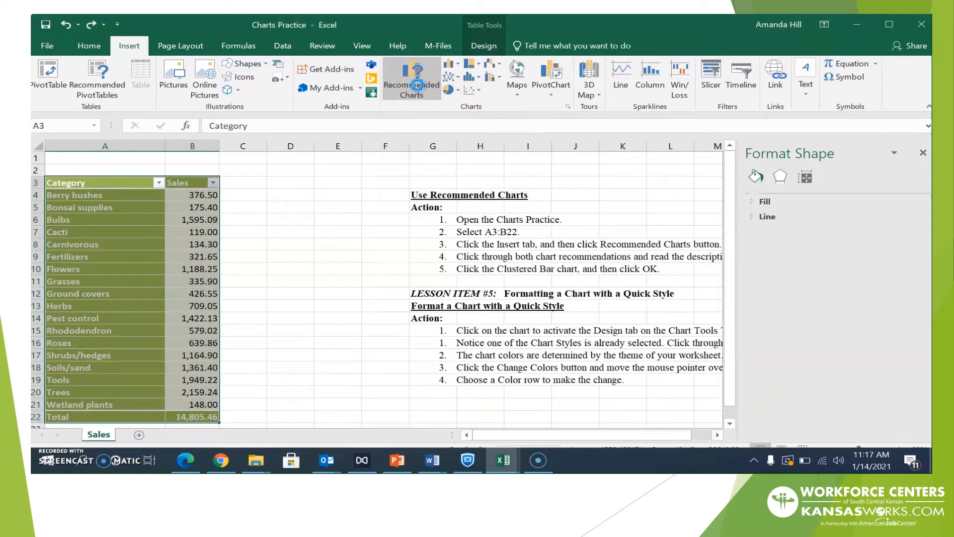
left_click(384, 132)
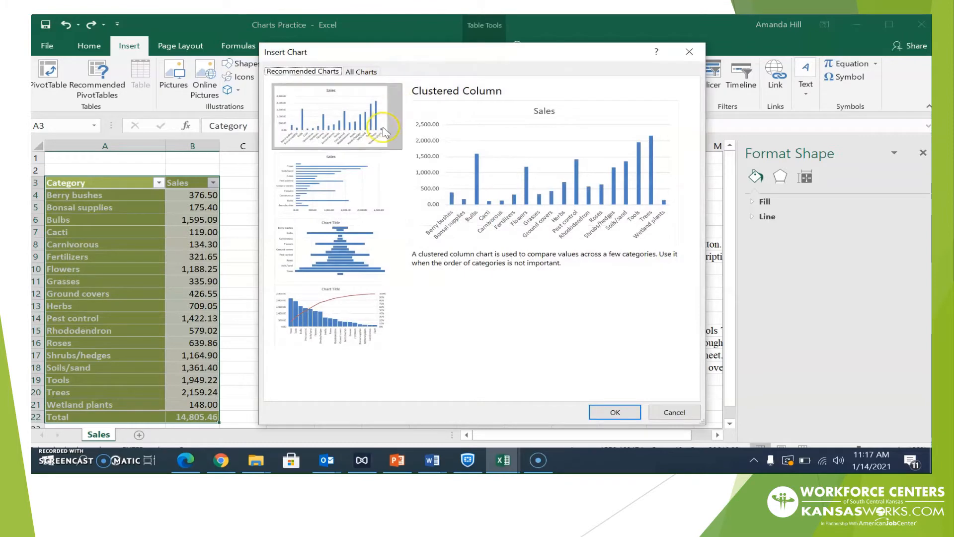
left_click(370, 174)
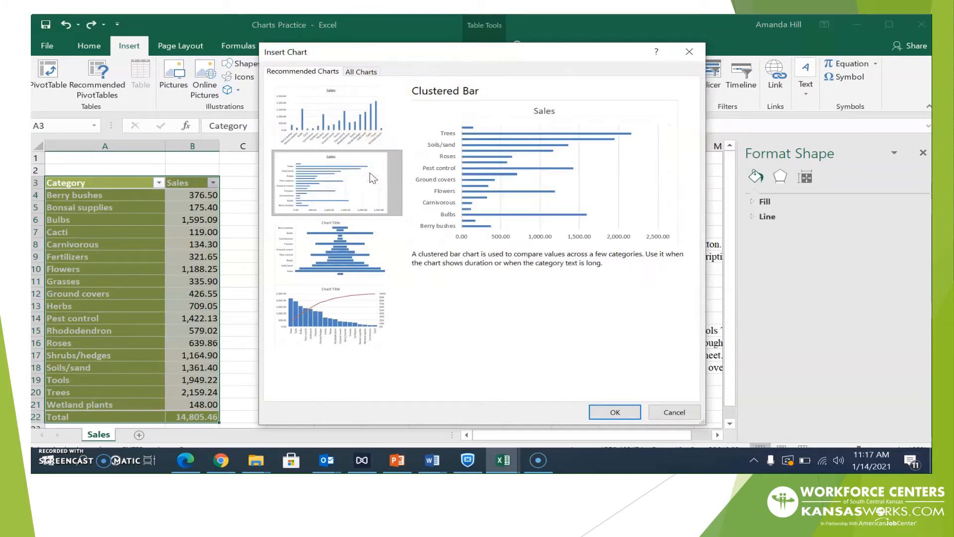
left_click(354, 231)
left_click(351, 296)
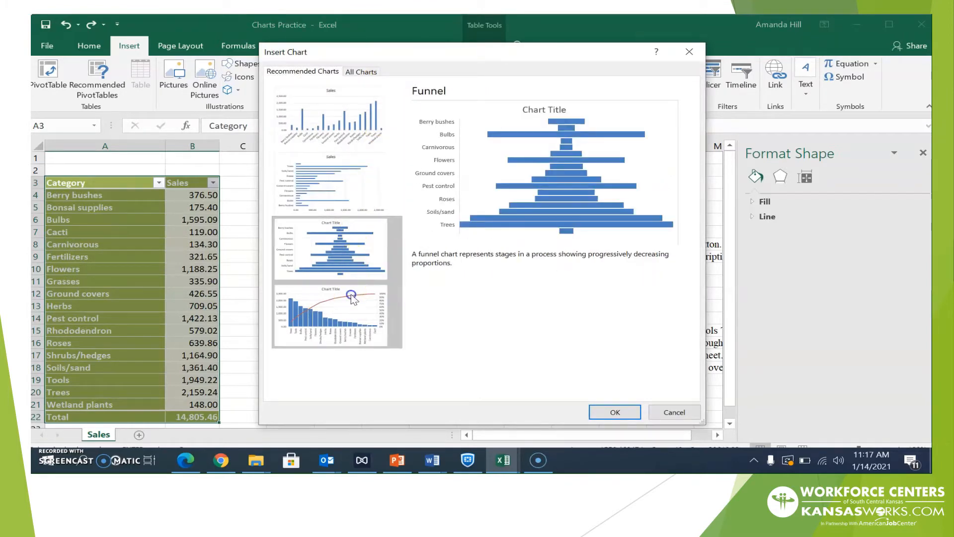
left_click(349, 250)
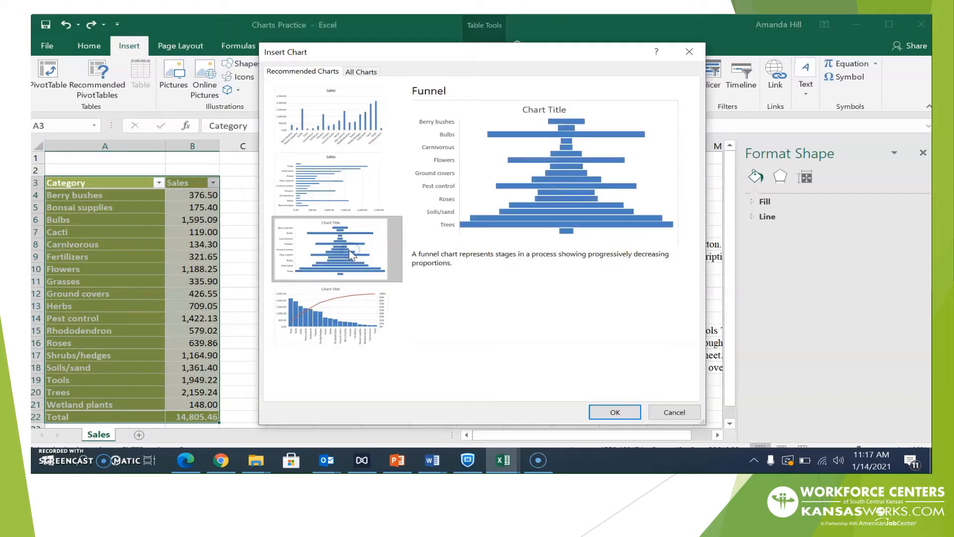
left_click(358, 186)
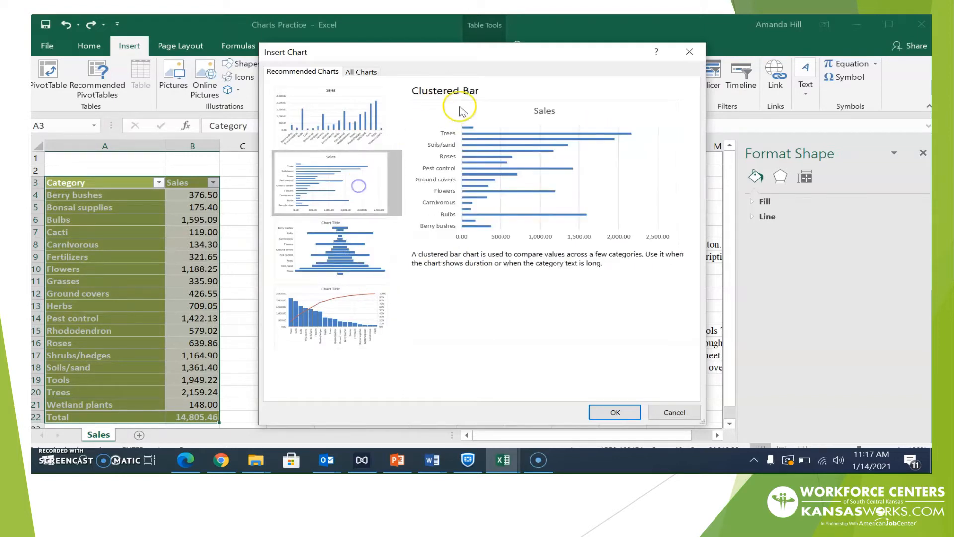
left_click(381, 124)
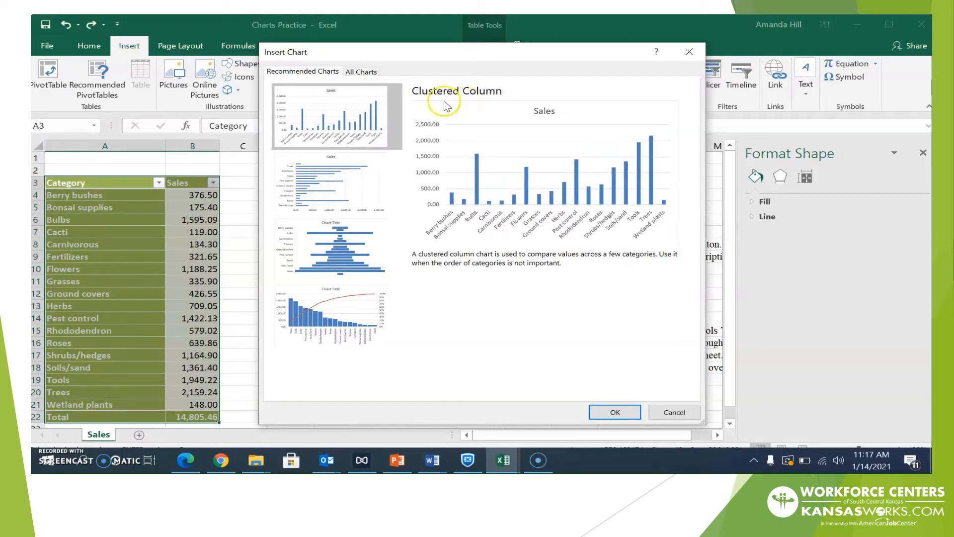
left_click(359, 163)
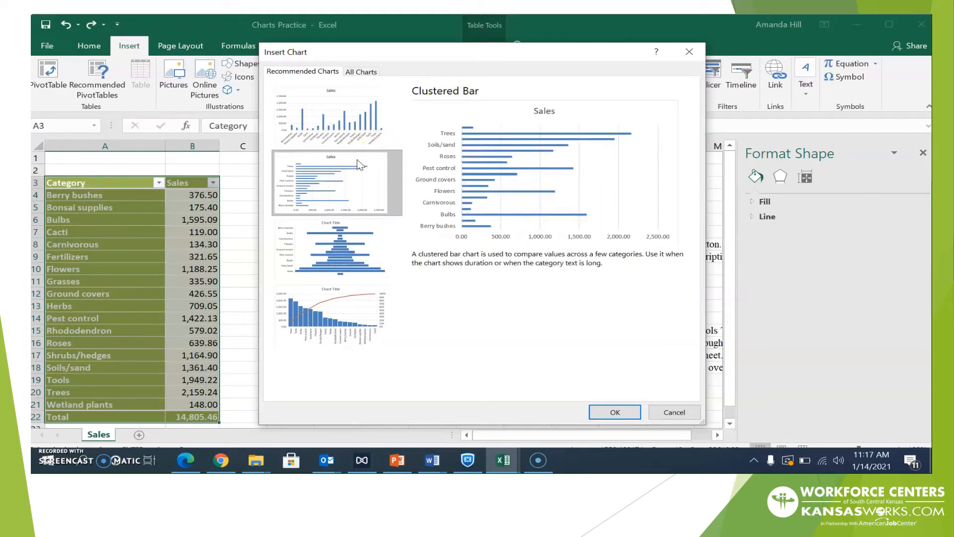
left_click(542, 160)
Insert the Clustered Bar Sales chart and drag it below the lesson instruction text
left_click(608, 413)
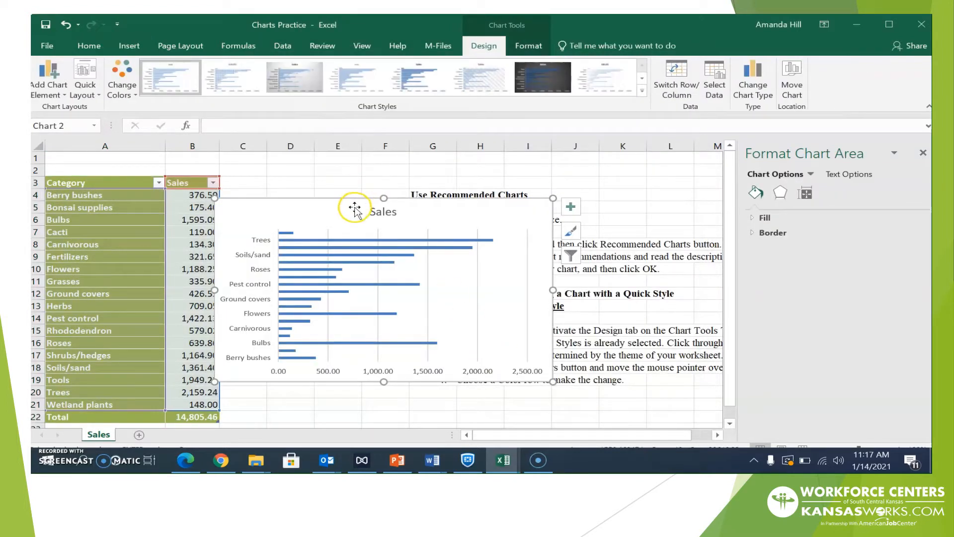
left_click_drag(355, 209, 373, 317)
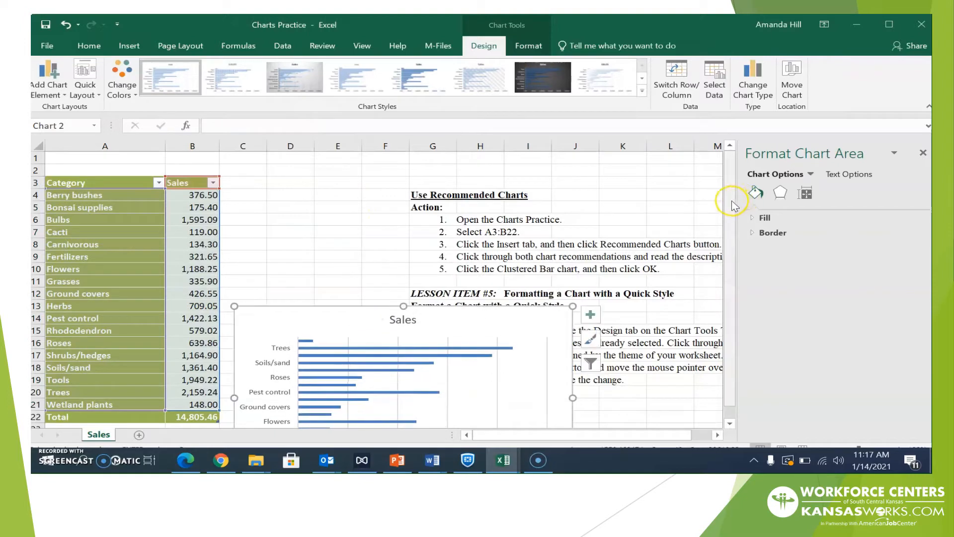
scroll(735, 205, "down", 1)
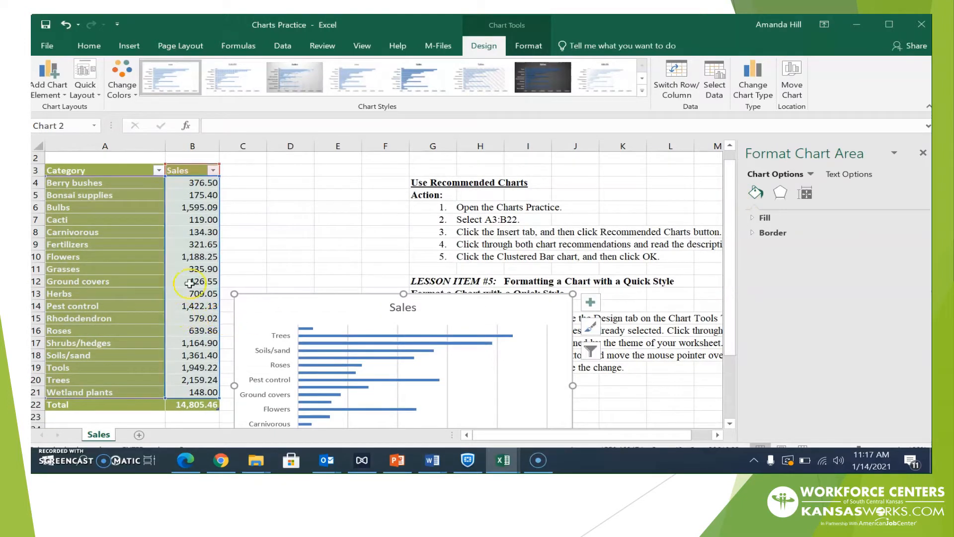
left_click_drag(358, 308, 336, 392)
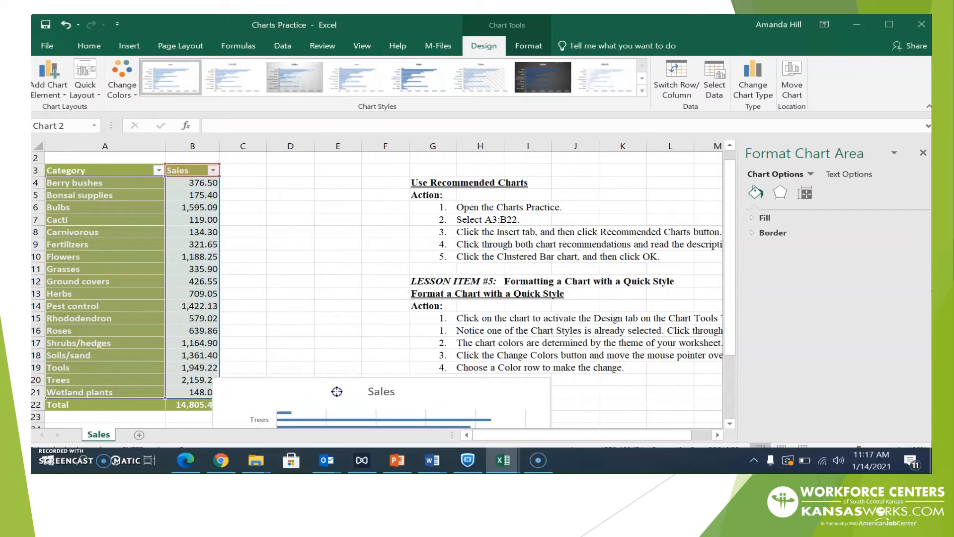
left_click_drag(729, 251, 733, 358)
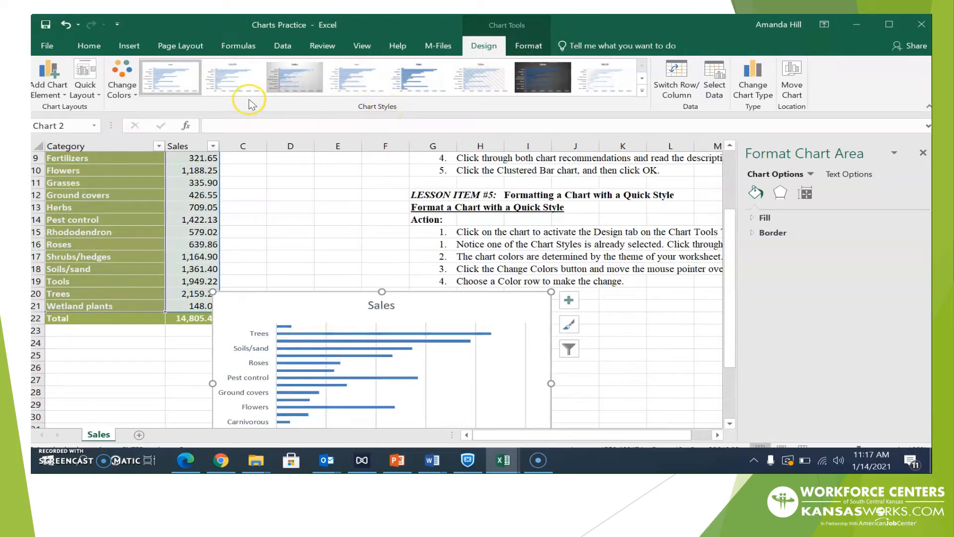
Apply the chart style with the bold uppercase SALES title to the bar chart
left_click(231, 91)
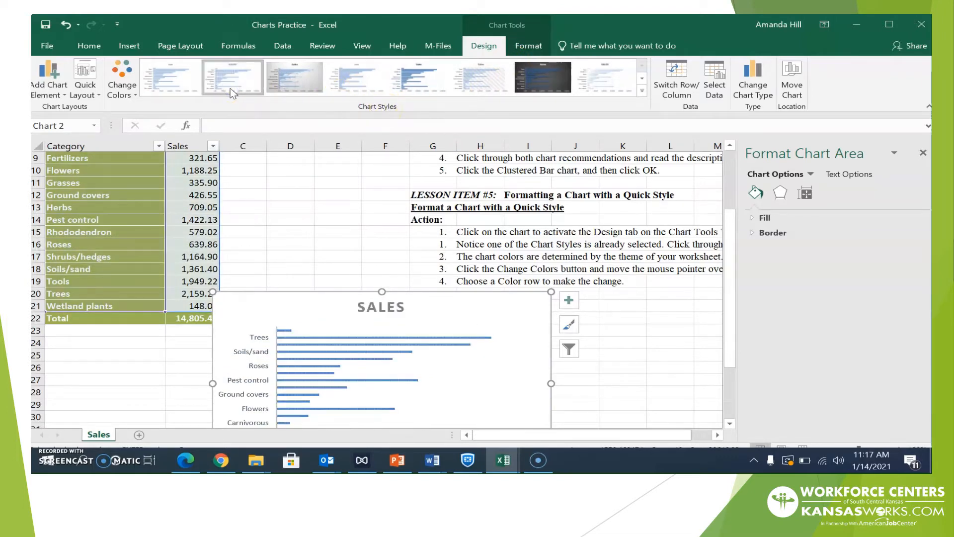
left_click(290, 91)
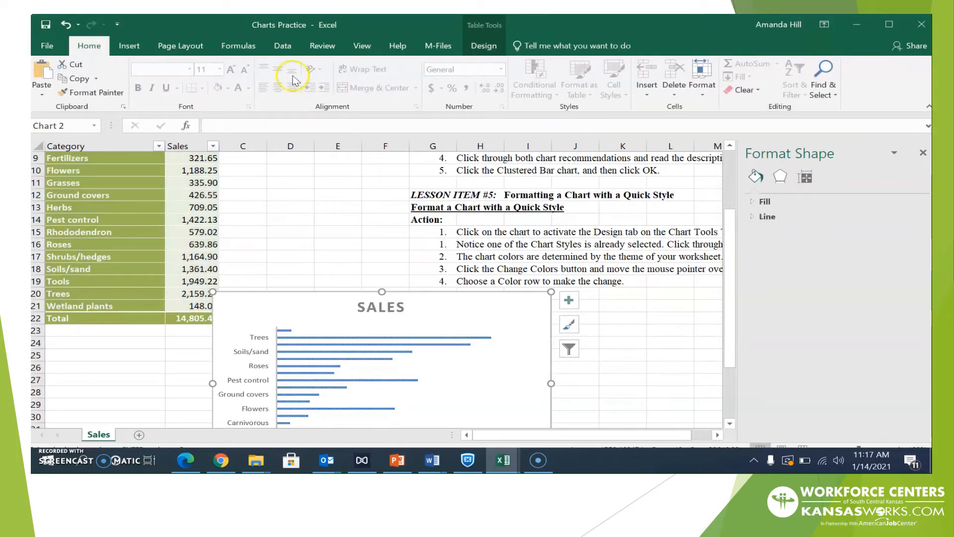
left_click(487, 45)
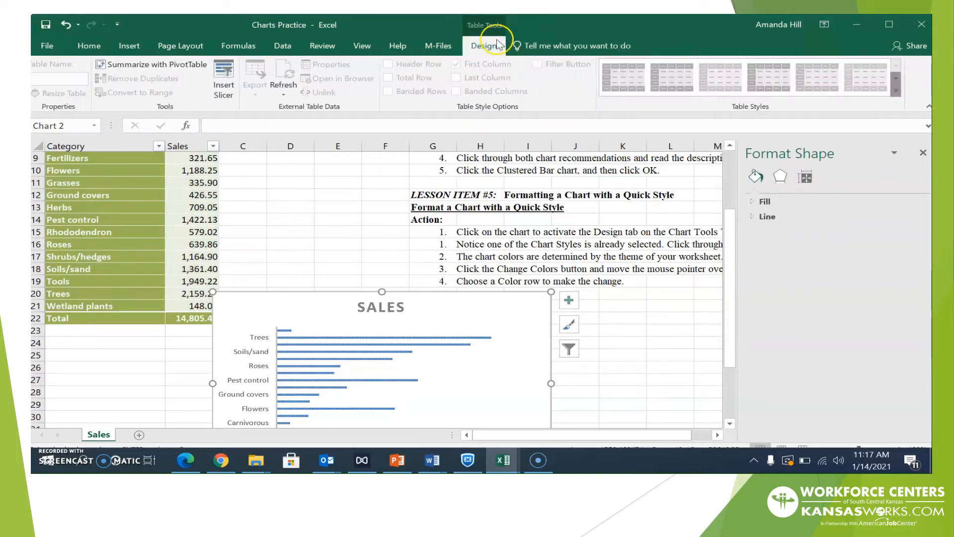
left_click(513, 343)
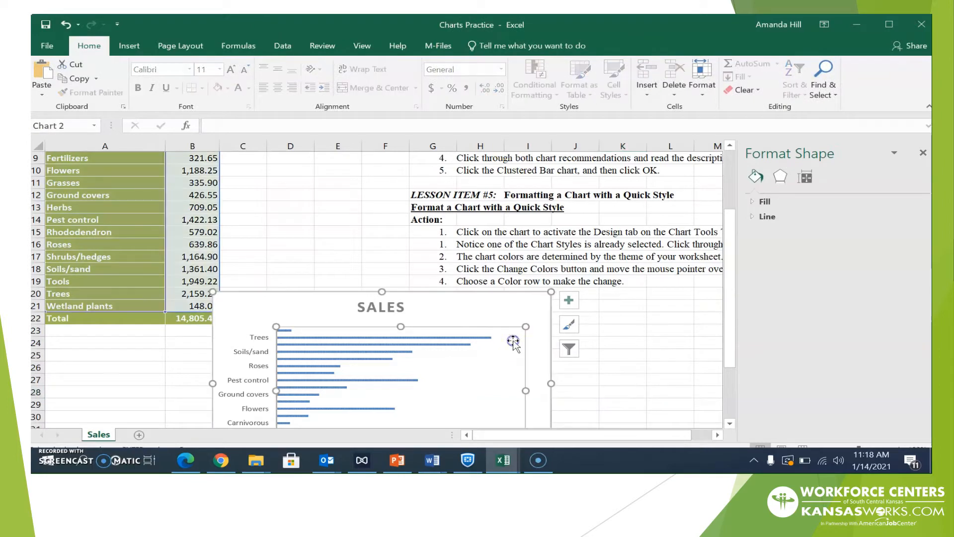
left_click(491, 306)
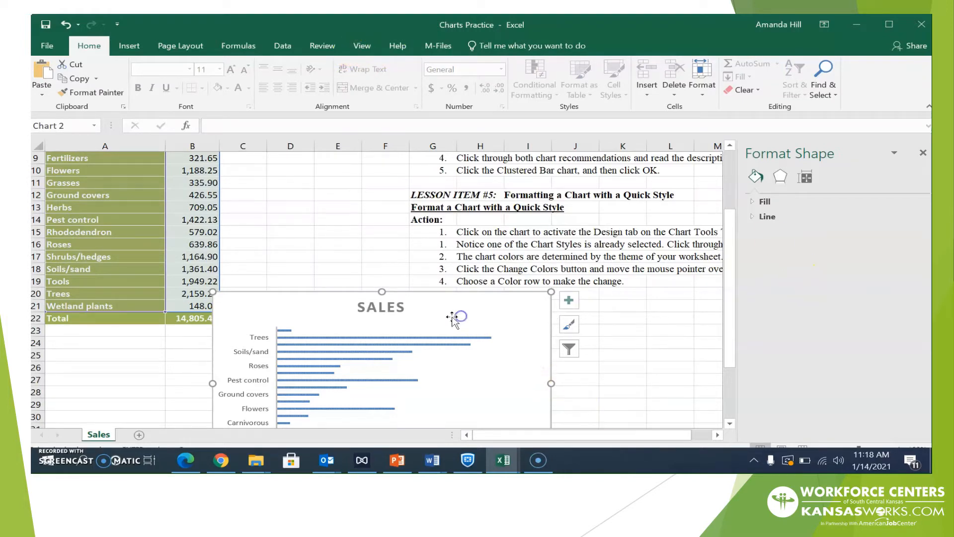
Move the Sales bar chart slightly higher on the sheet
left_click(130, 47)
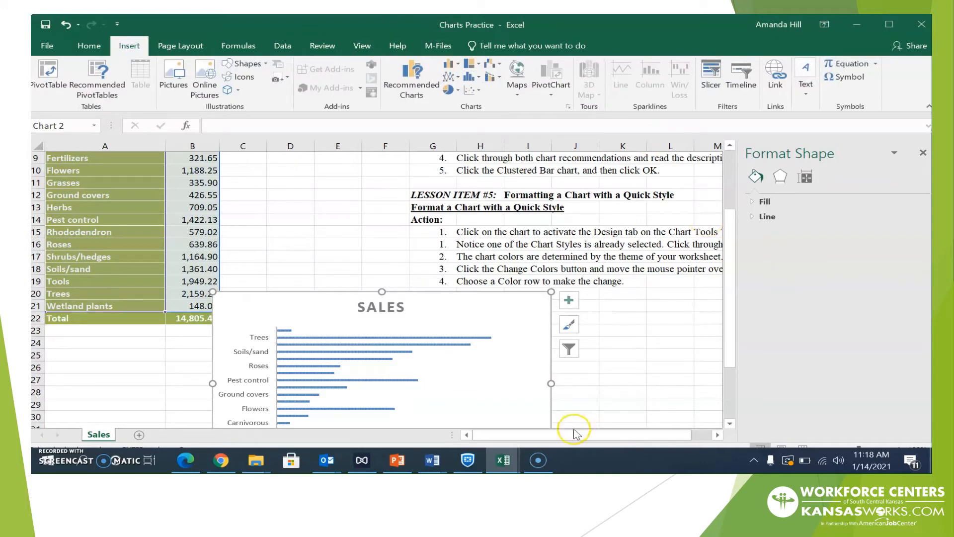
left_click(486, 334)
right_click(486, 334)
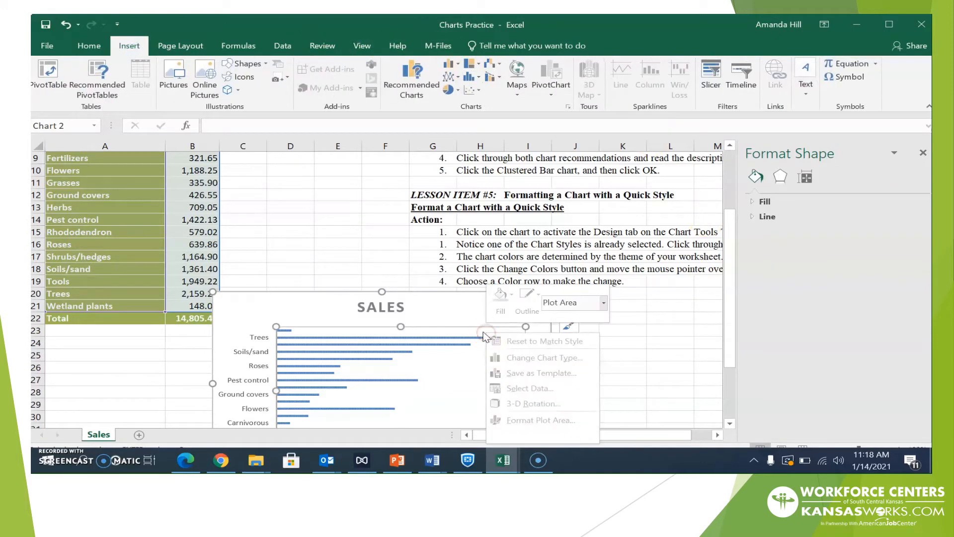
left_click(453, 309)
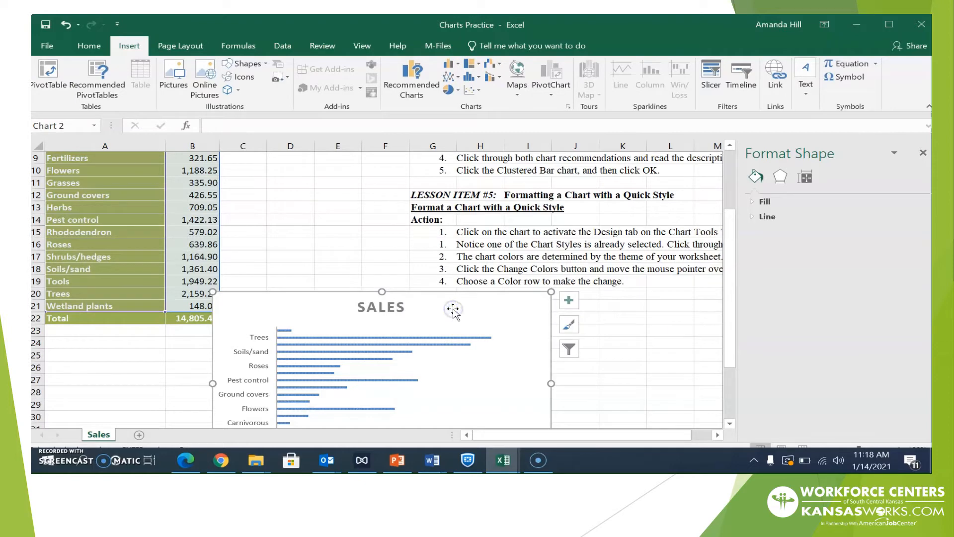
right_click(543, 328)
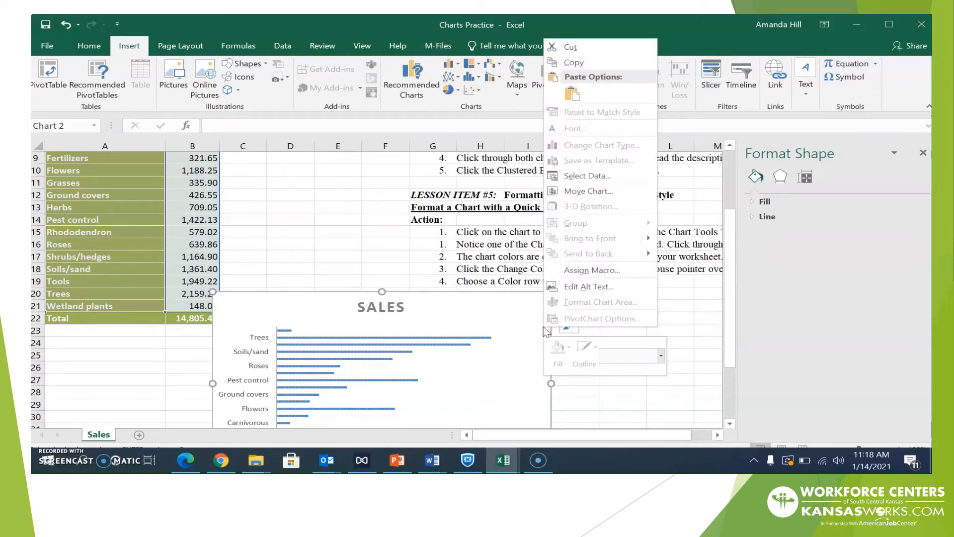
left_click(515, 304)
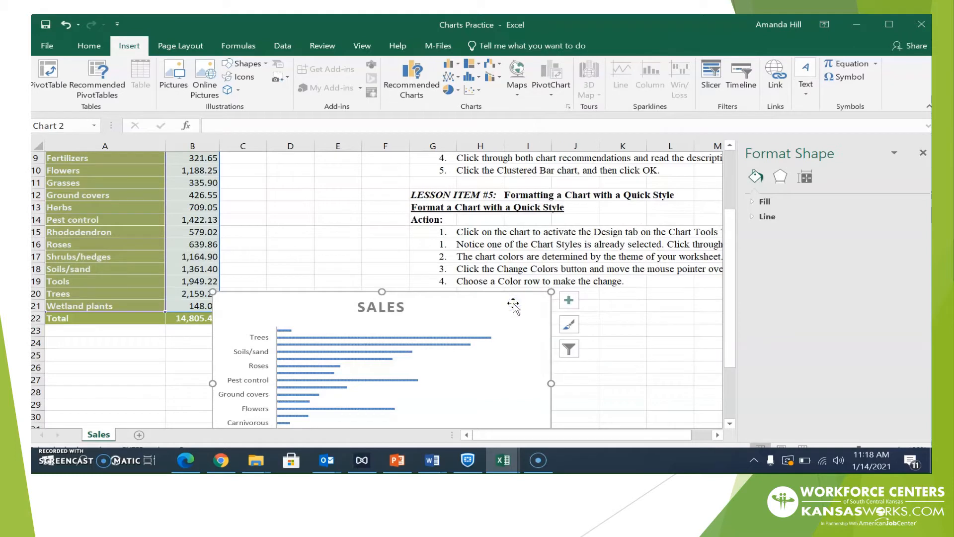
left_click_drag(312, 297, 337, 250)
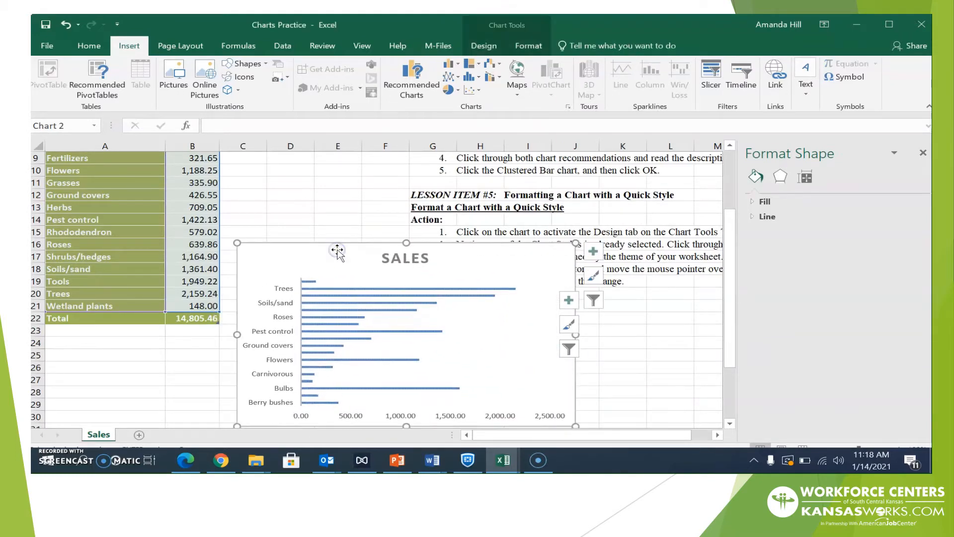
left_click(472, 37)
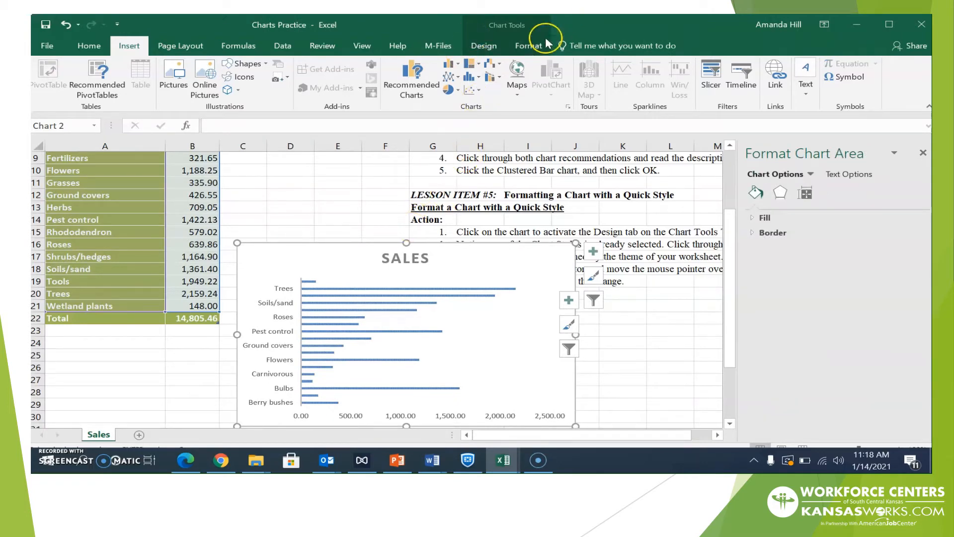
Apply the dark chart style with glowing blue bars, then drag the chart below the instructions
left_click(484, 47)
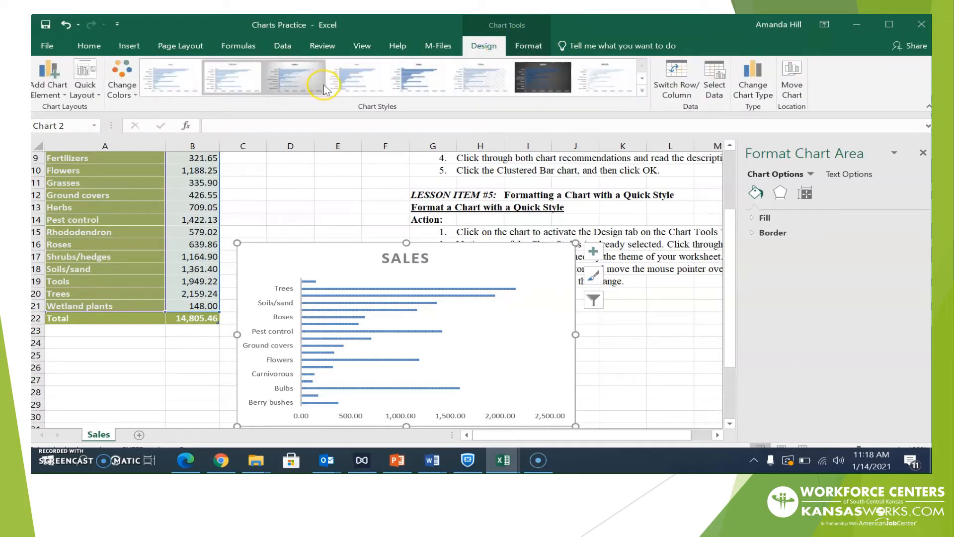
left_click(298, 79)
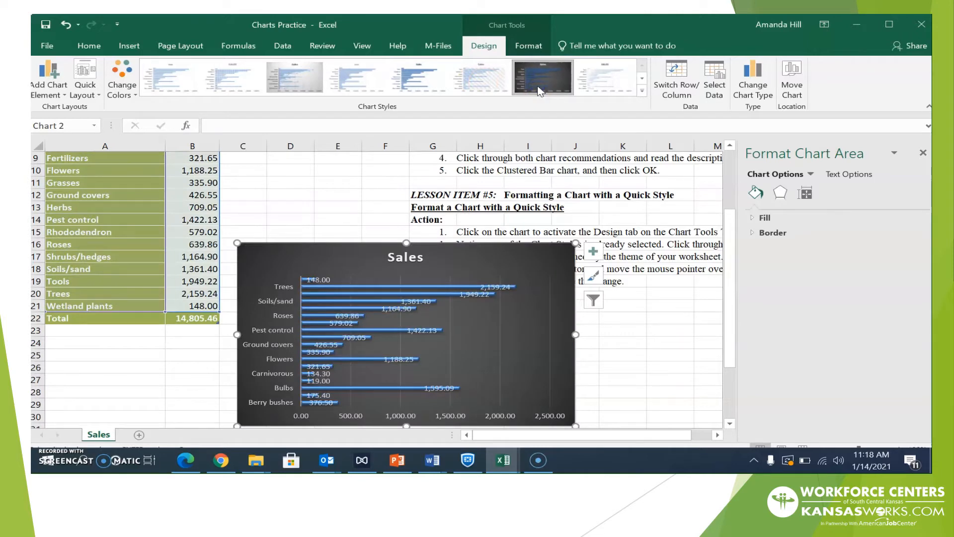
left_click(540, 90)
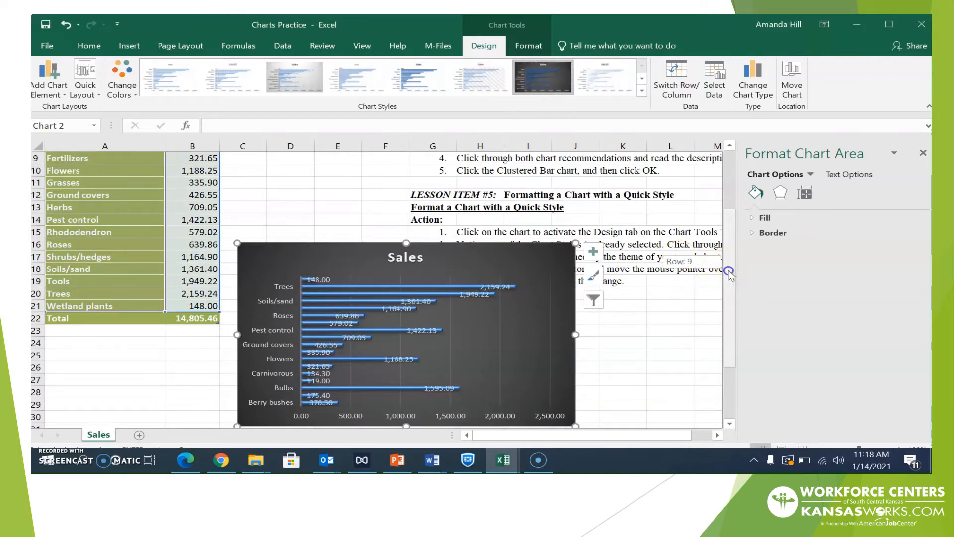
left_click_drag(728, 273, 726, 330)
left_click_drag(441, 179, 443, 243)
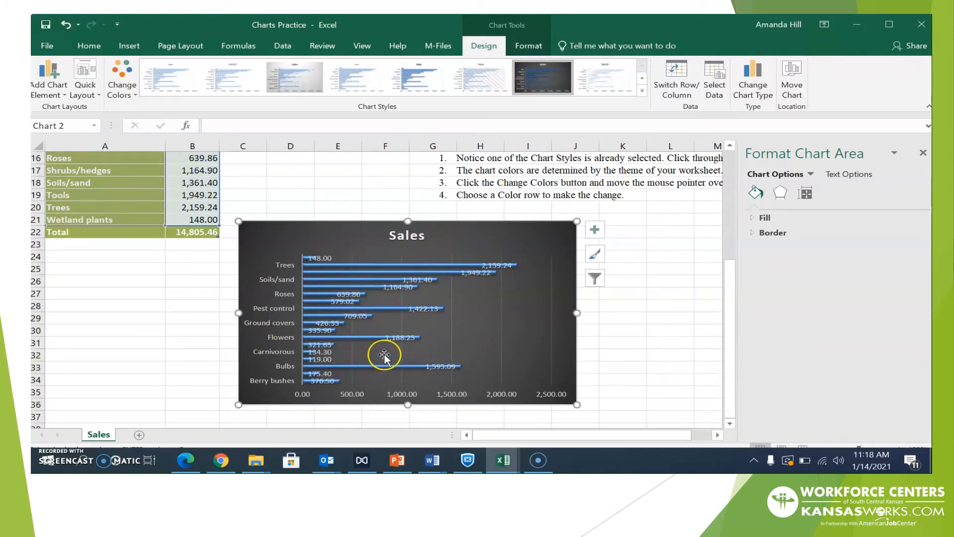
Try the Colorful palettes, then recolour the bars with the last Monochromatic blue palette
left_click(132, 96)
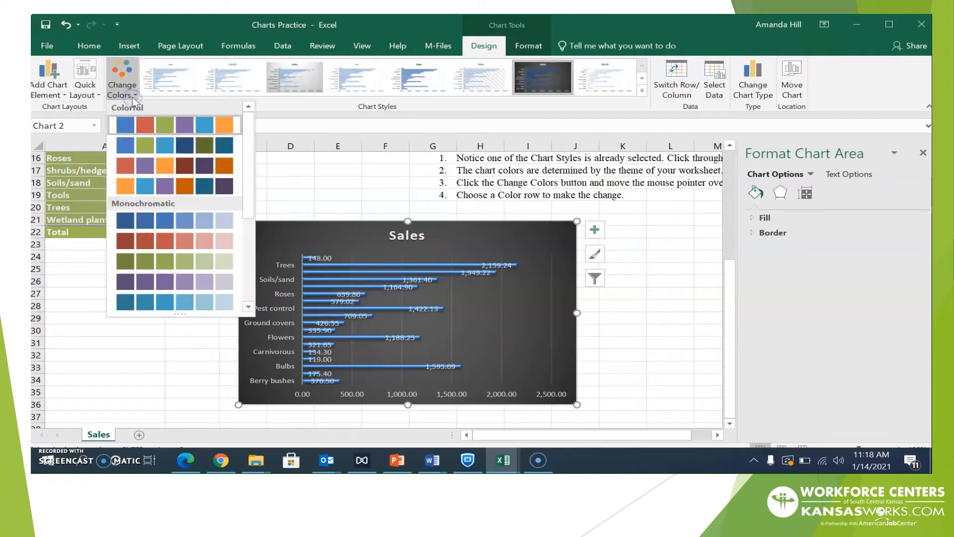
left_click(146, 142)
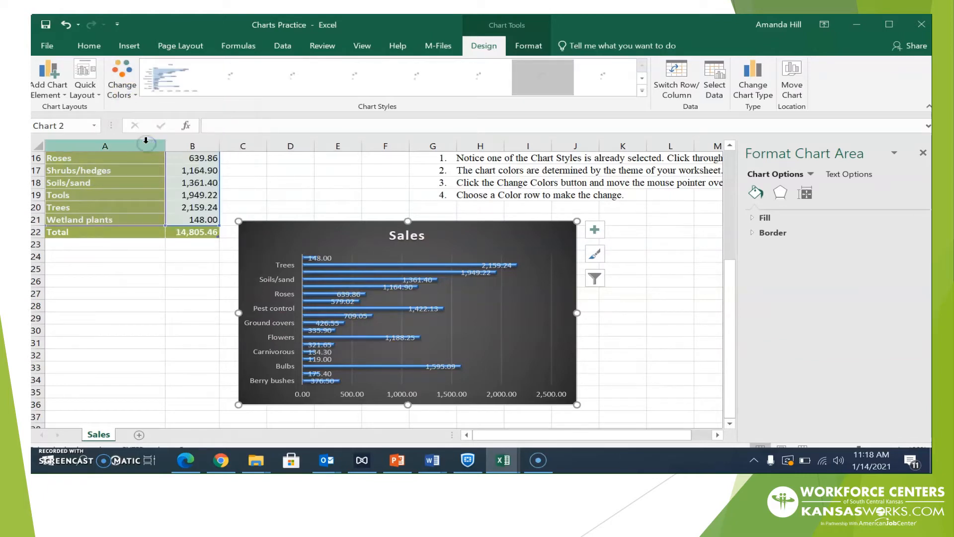
left_click(127, 96)
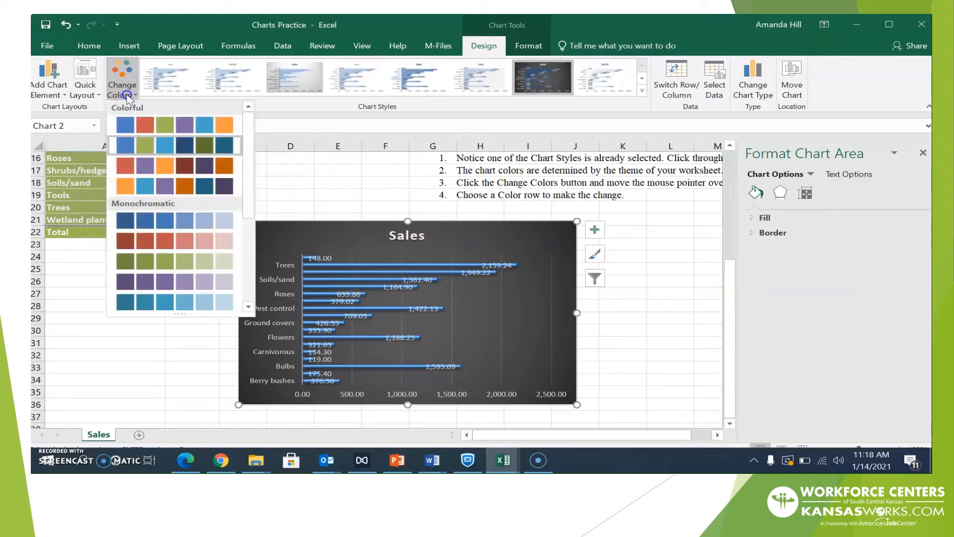
left_click(145, 166)
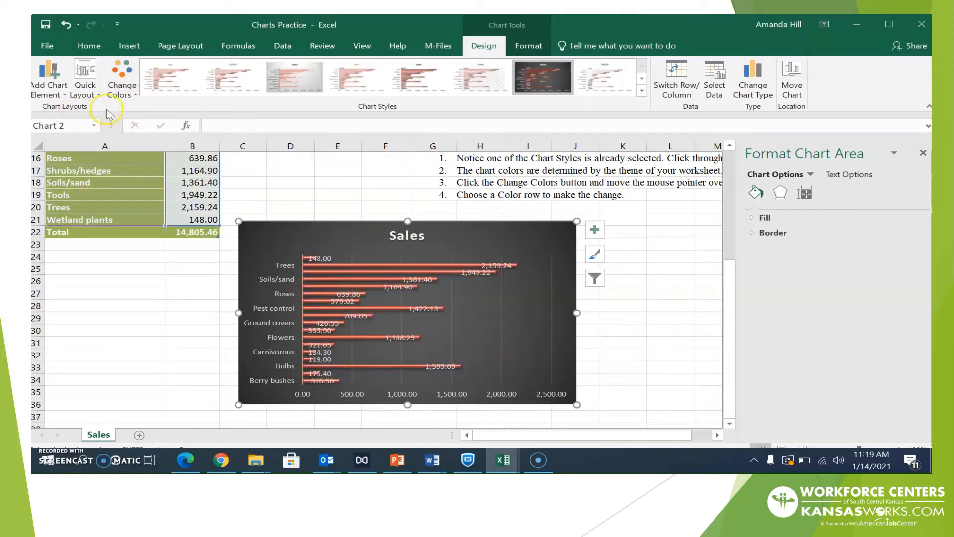
left_click(121, 82)
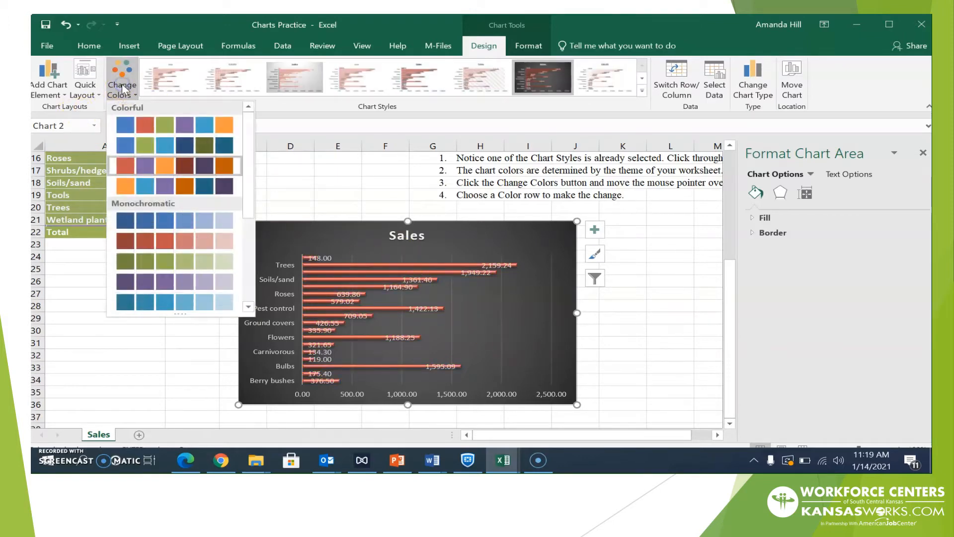
left_click(148, 304)
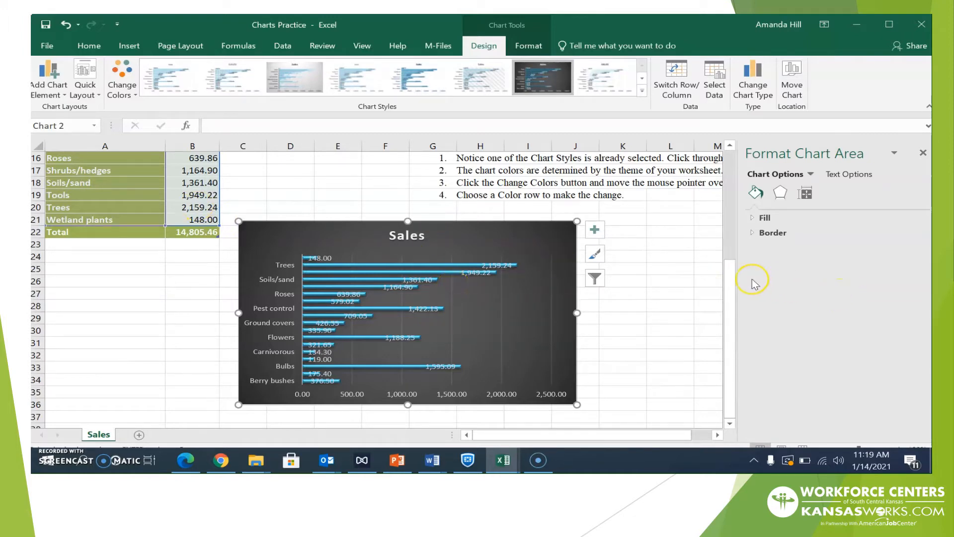
mouse_move(730, 261)
left_mouse_down()
mouse_move(724, 201)
mouse_move(725, 271)
left_mouse_up()
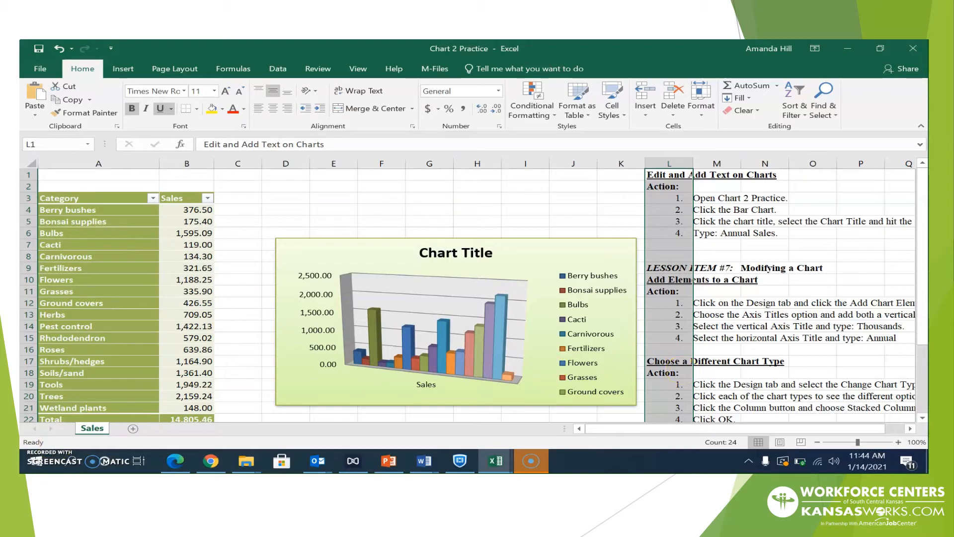
Replace the 3-D column chart's 'Chart Title' placeholder with 'Annual Sales'
left_click_drag(925, 341, 917, 422)
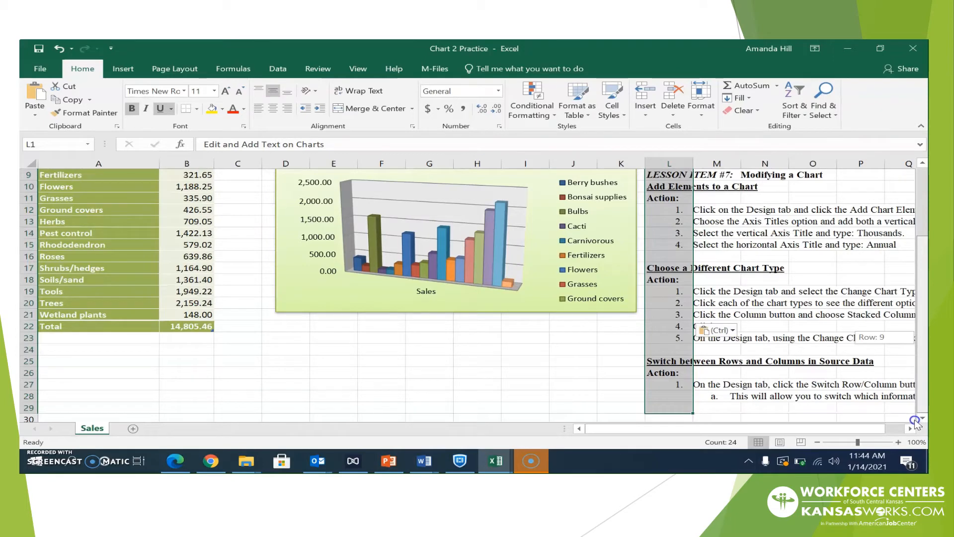
left_click_drag(911, 408, 909, 319)
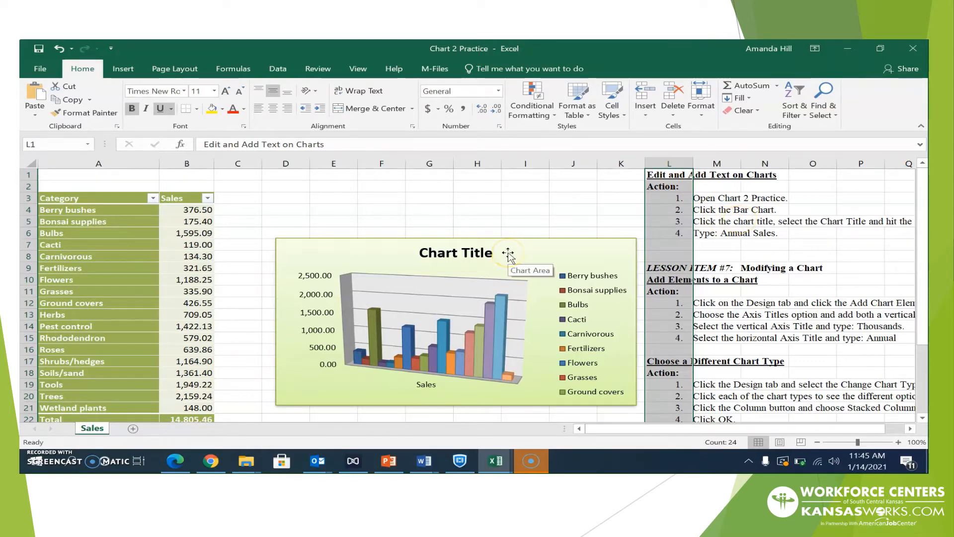
left_click(402, 261)
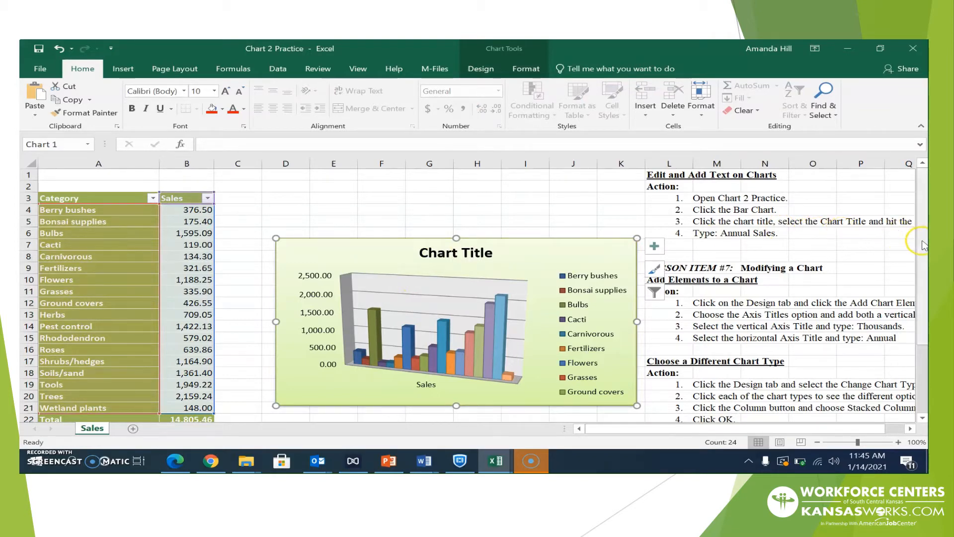
mouse_move(686, 428)
left_mouse_down()
mouse_move(704, 423)
mouse_move(680, 427)
left_mouse_up()
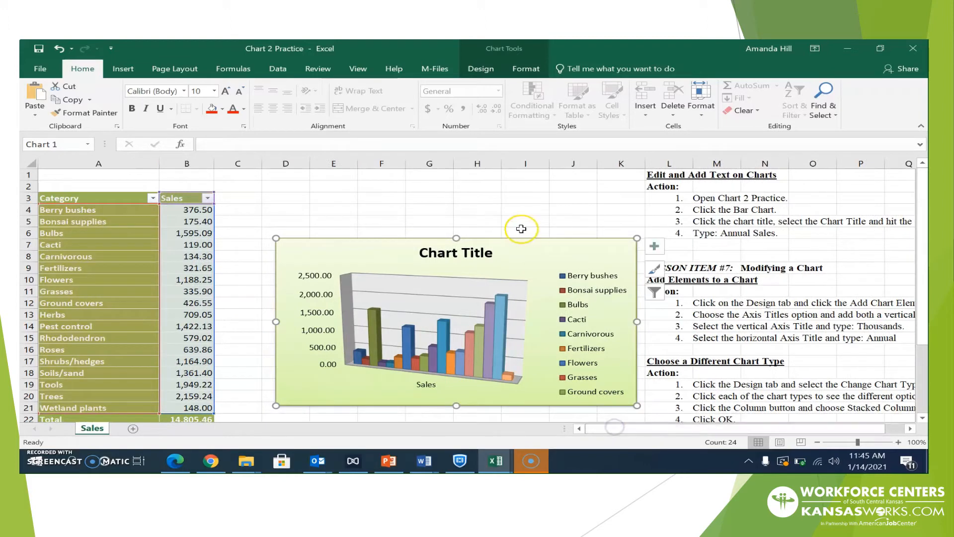
left_click(466, 250)
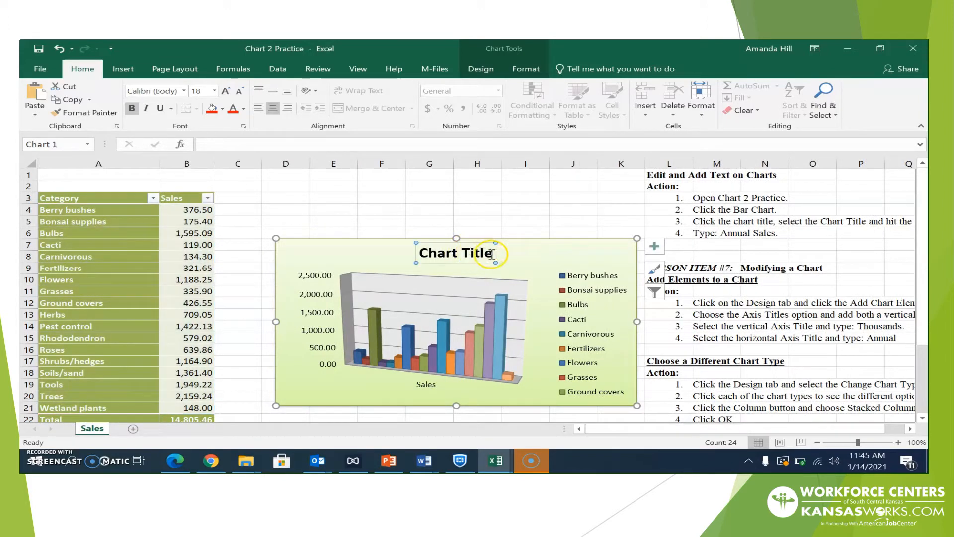
left_click_drag(494, 253, 420, 254)
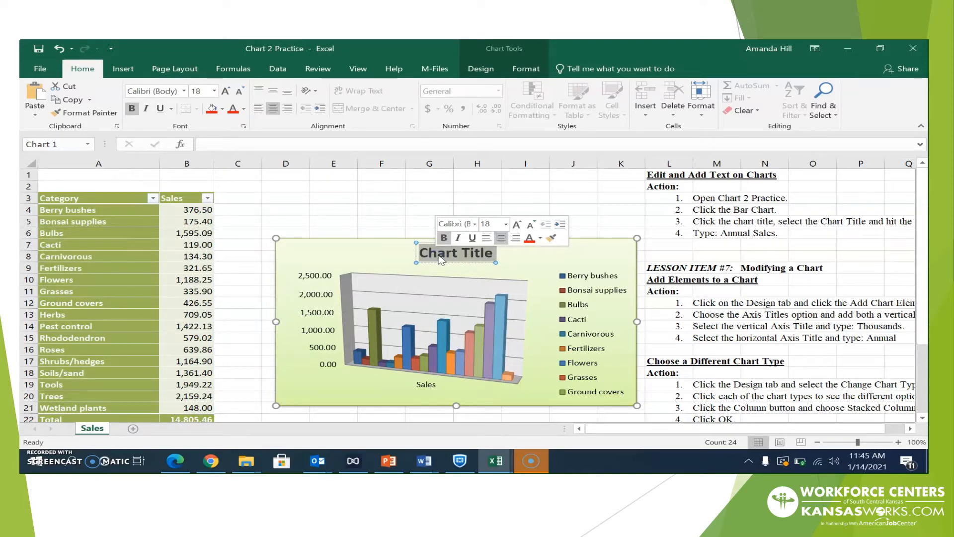
key("Delete")
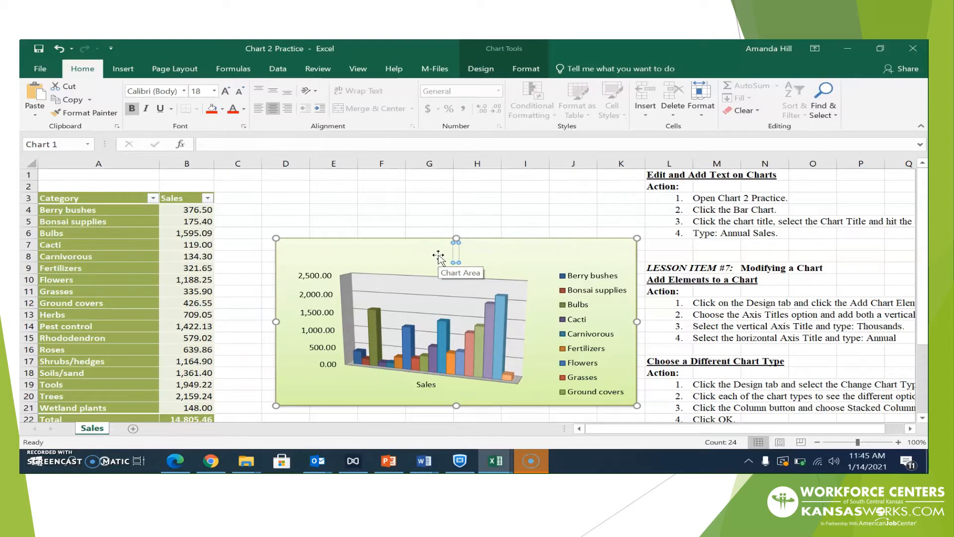
type("Annual Sales")
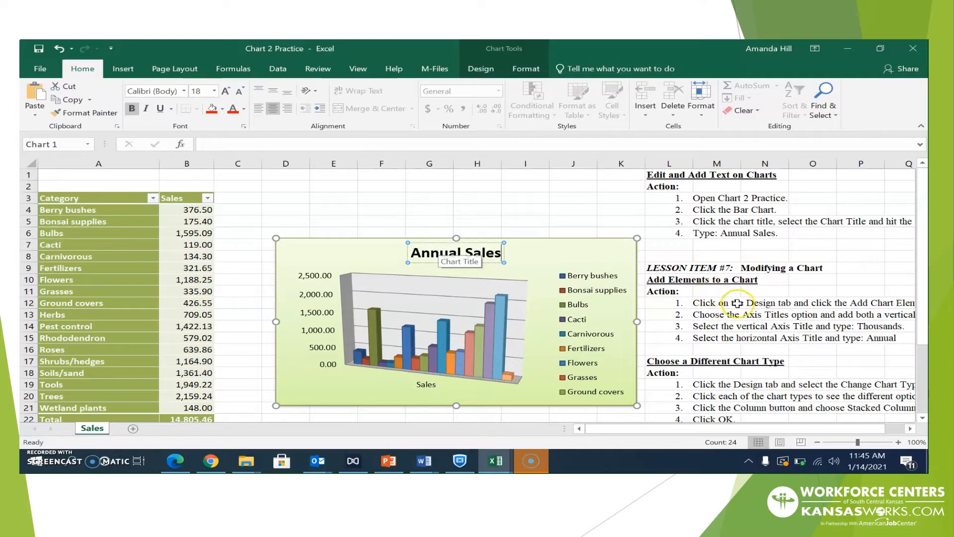
left_click(763, 315)
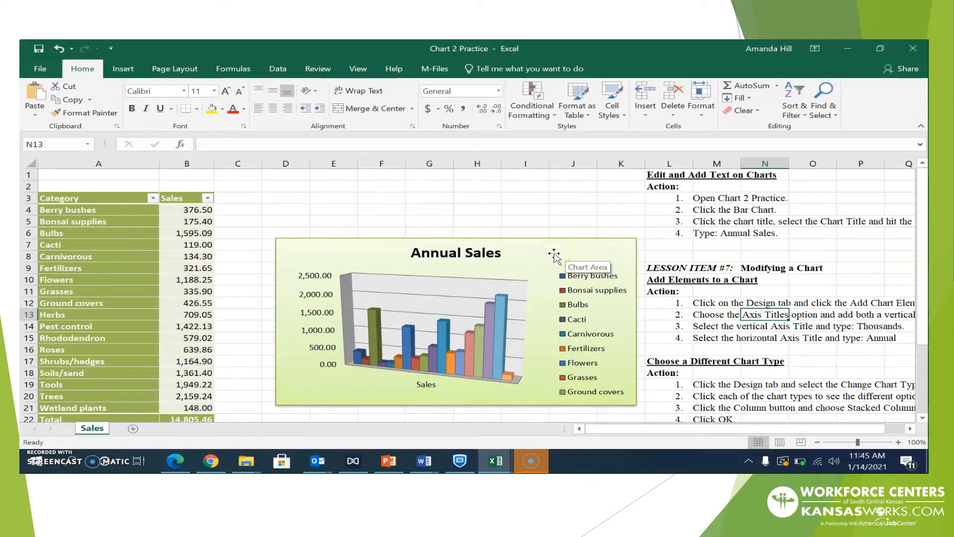
Add a Primary Horizontal axis title to the Annual Sales chart via Add Chart Element
left_click(507, 271)
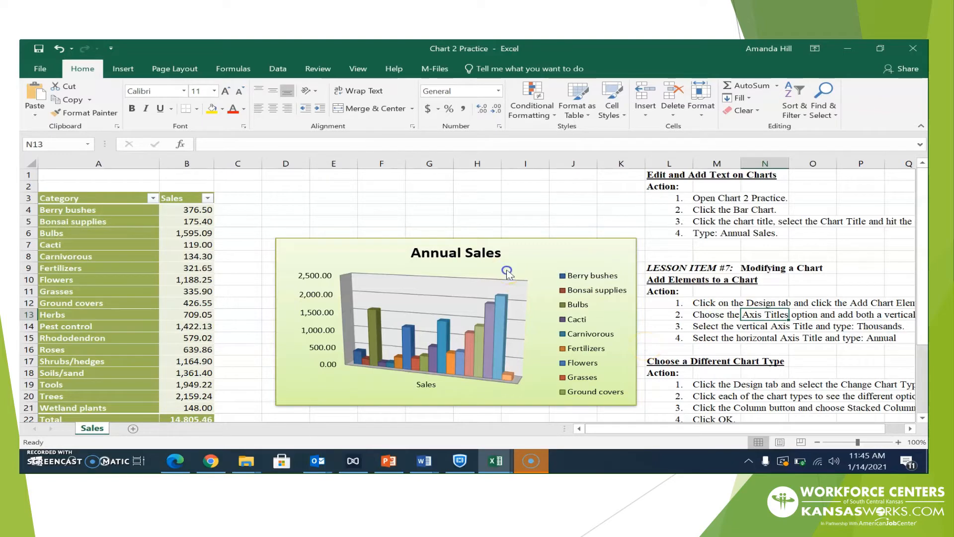
left_click(514, 248)
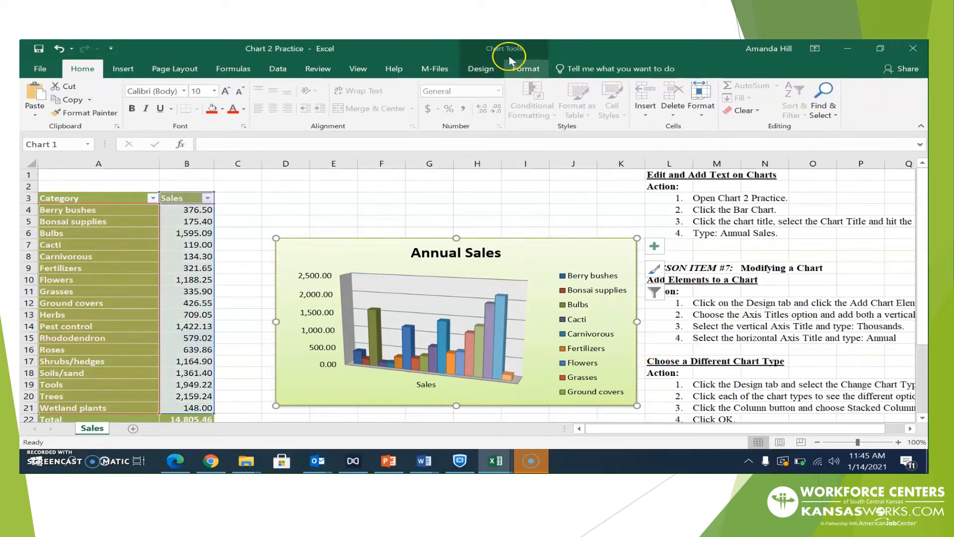
left_click(480, 69)
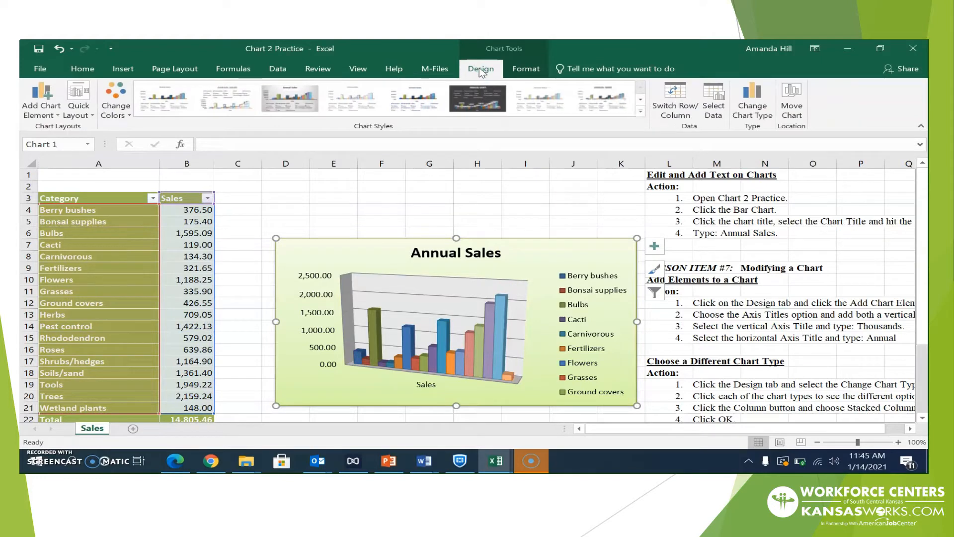
left_click(53, 113)
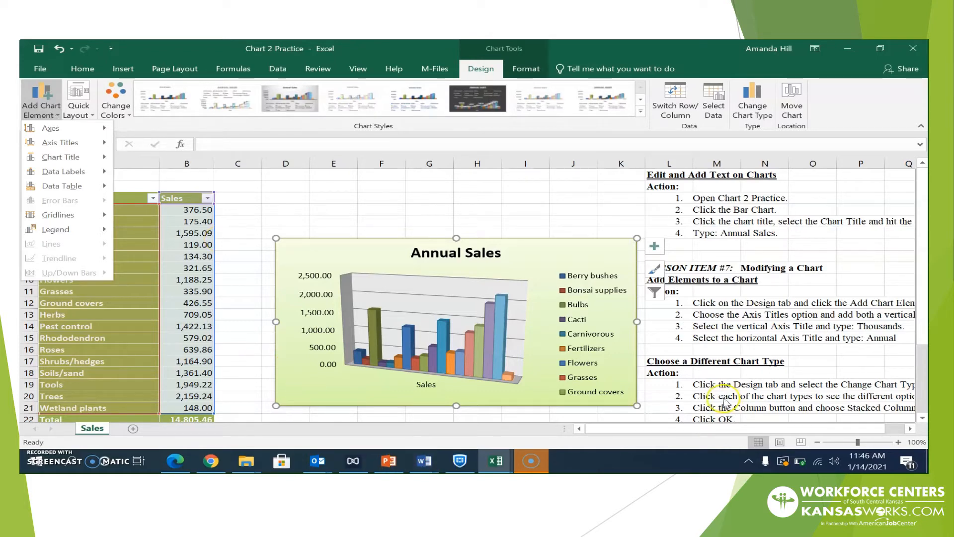
mouse_move(698, 429)
left_mouse_down()
mouse_move(715, 431)
mouse_move(689, 431)
left_mouse_up()
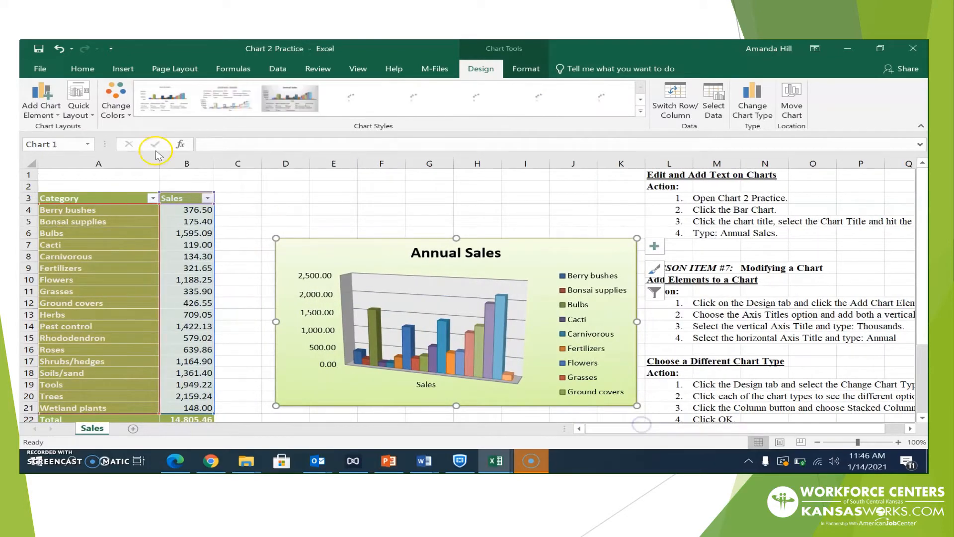
left_click(40, 102)
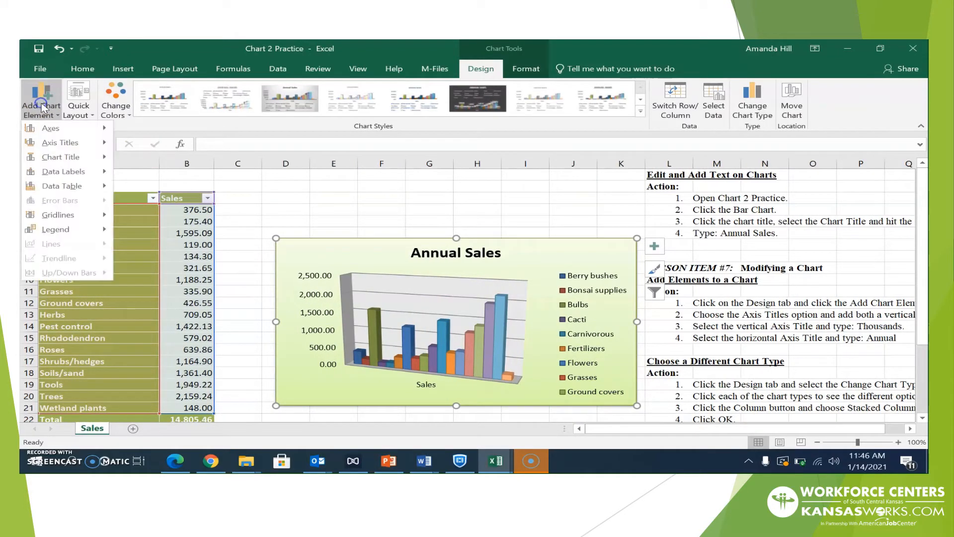
left_click(59, 138)
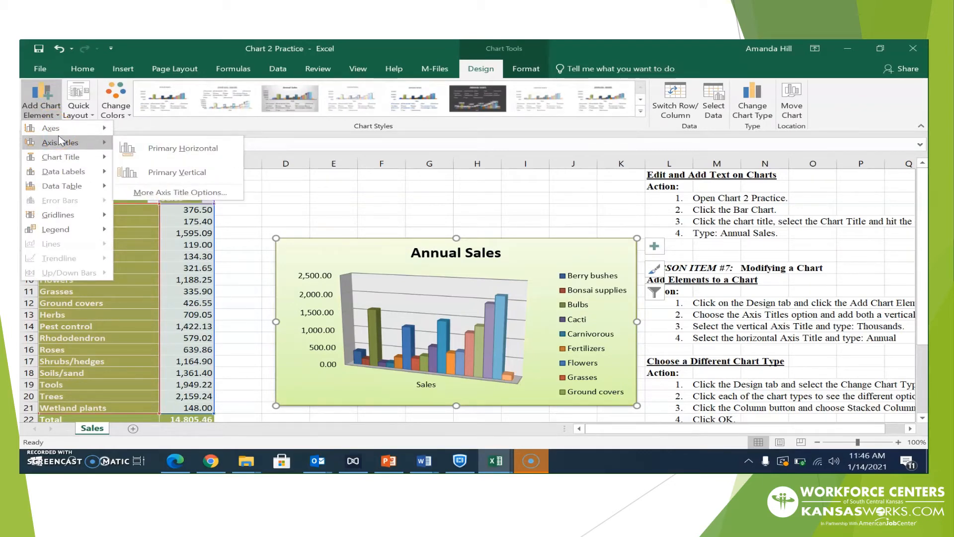
left_click(57, 129)
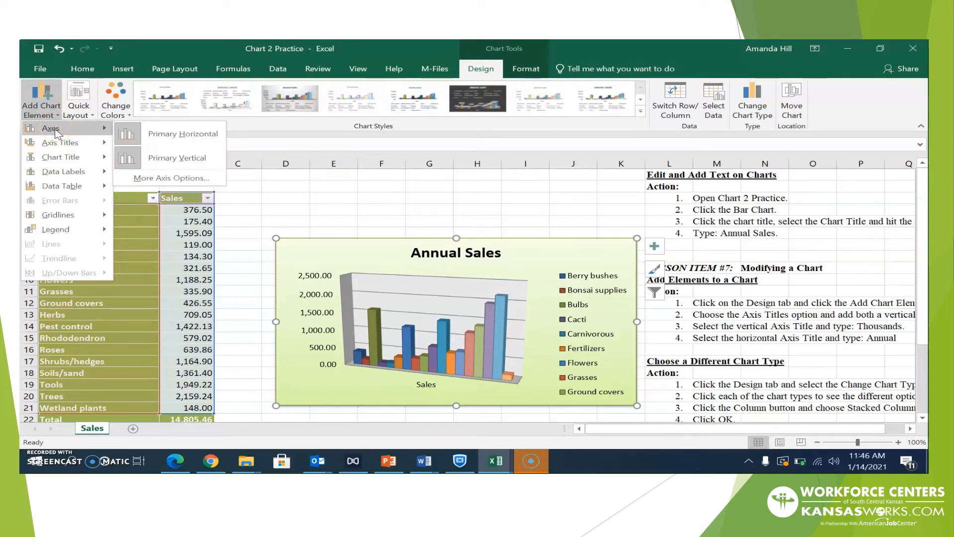
left_click(57, 142)
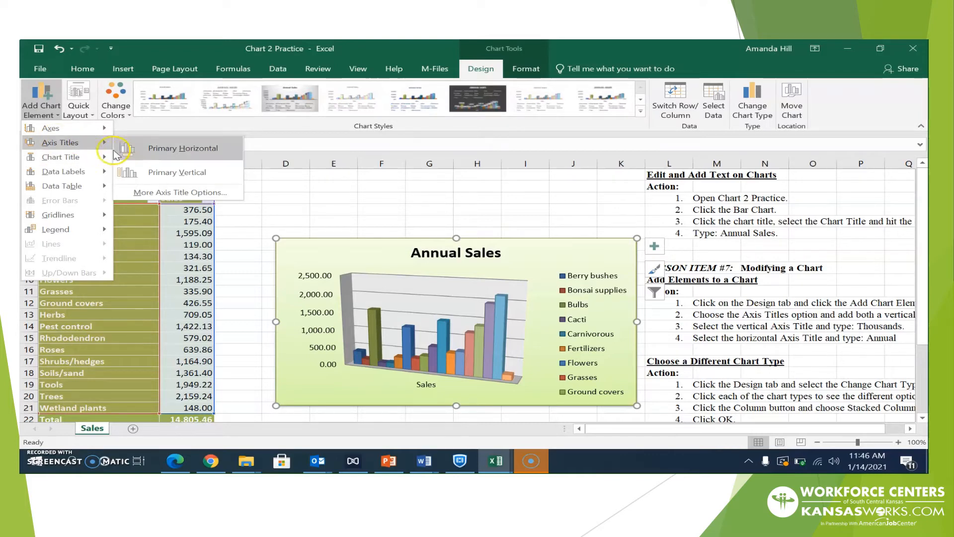
left_click(183, 148)
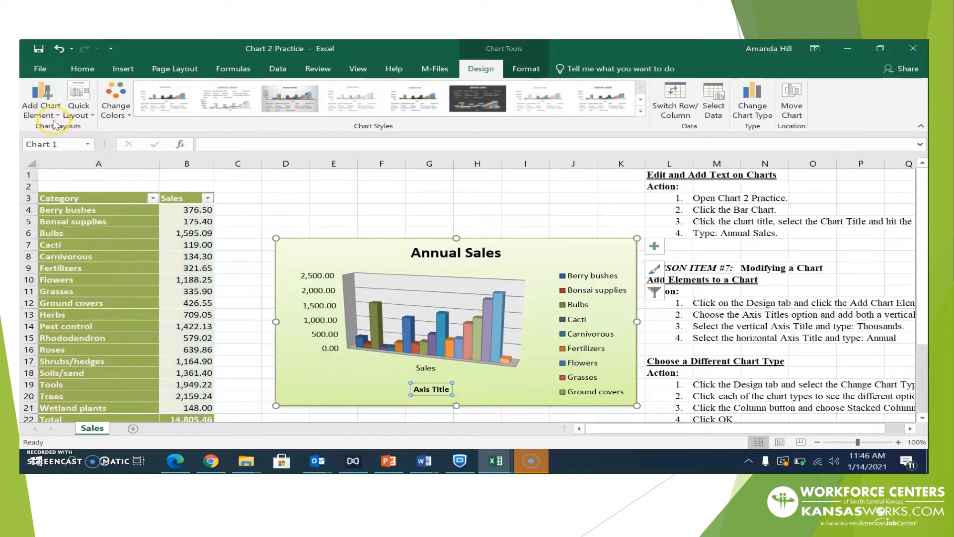
Add a Primary Vertical axis title to the chart as well
left_click(40, 107)
mouse_move(72, 146)
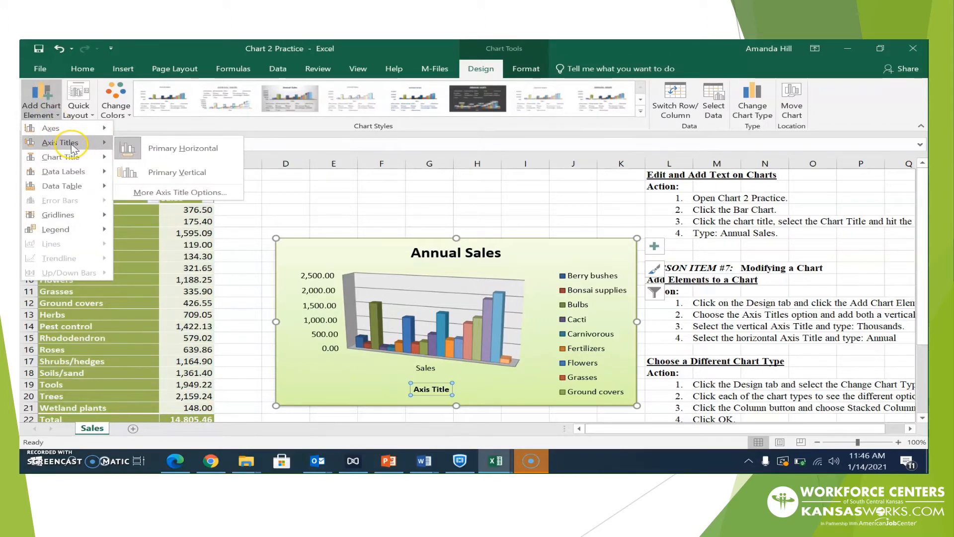
left_click(157, 175)
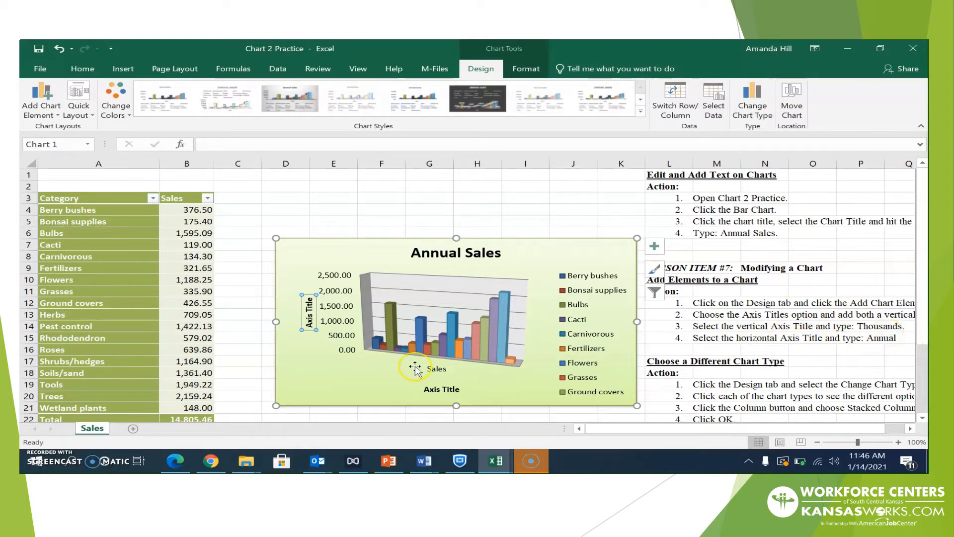
Rename the vertical axis title to 'Thousands'
left_click(310, 320)
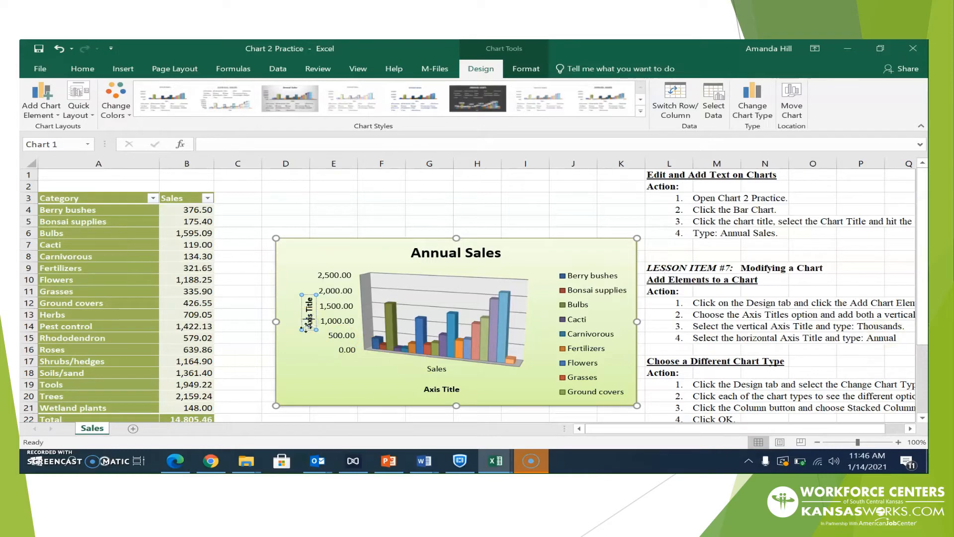
mouse_move(305, 327)
left_mouse_down()
mouse_move(308, 316)
mouse_move(306, 326)
left_mouse_up()
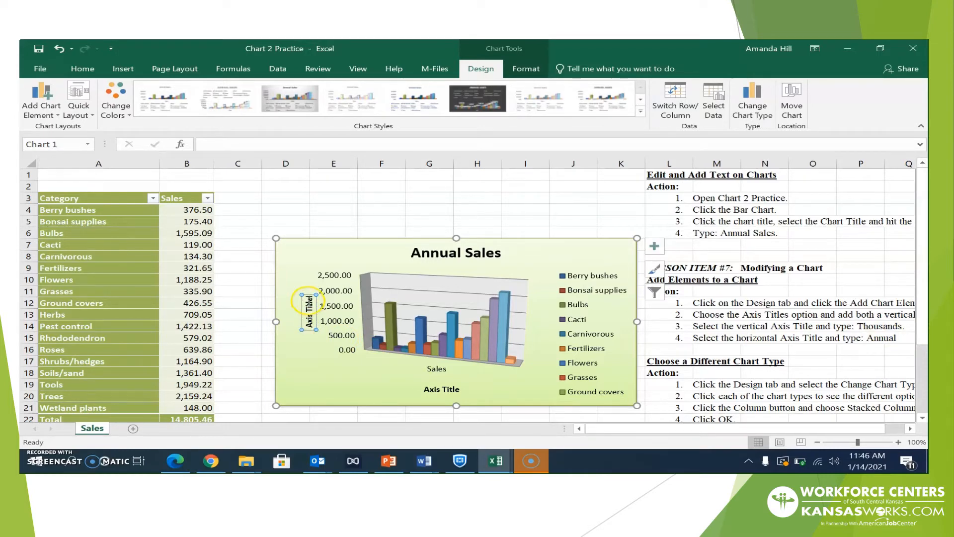
left_click_drag(306, 300, 314, 327)
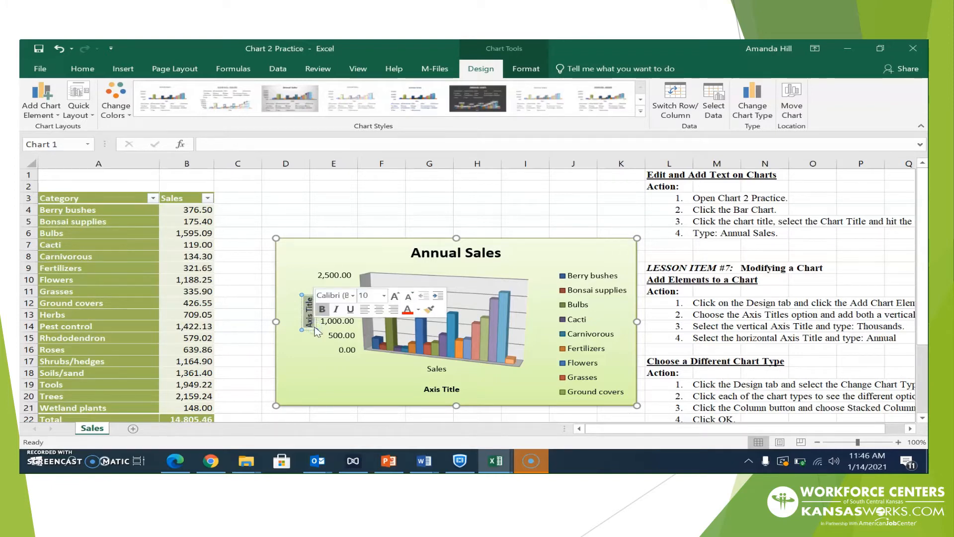
type("Thousand")
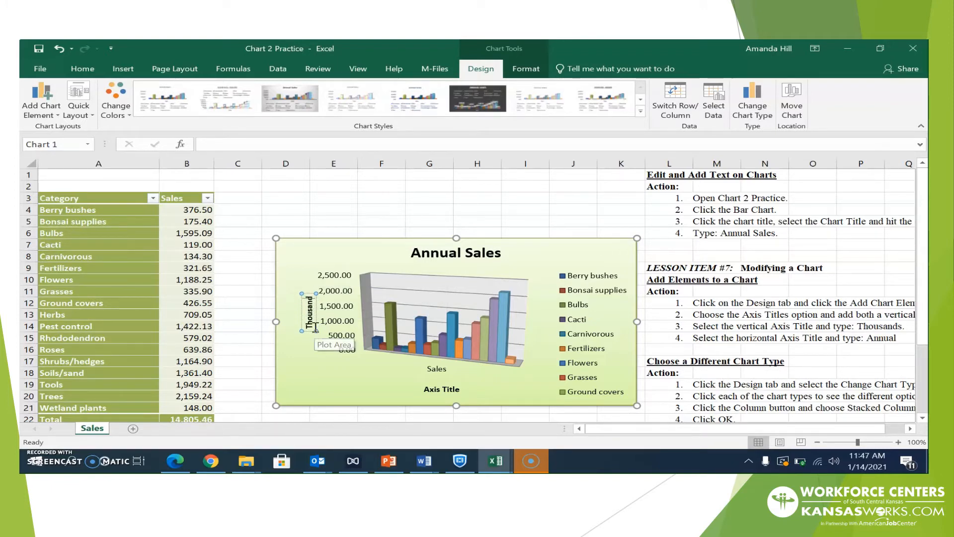
type("s")
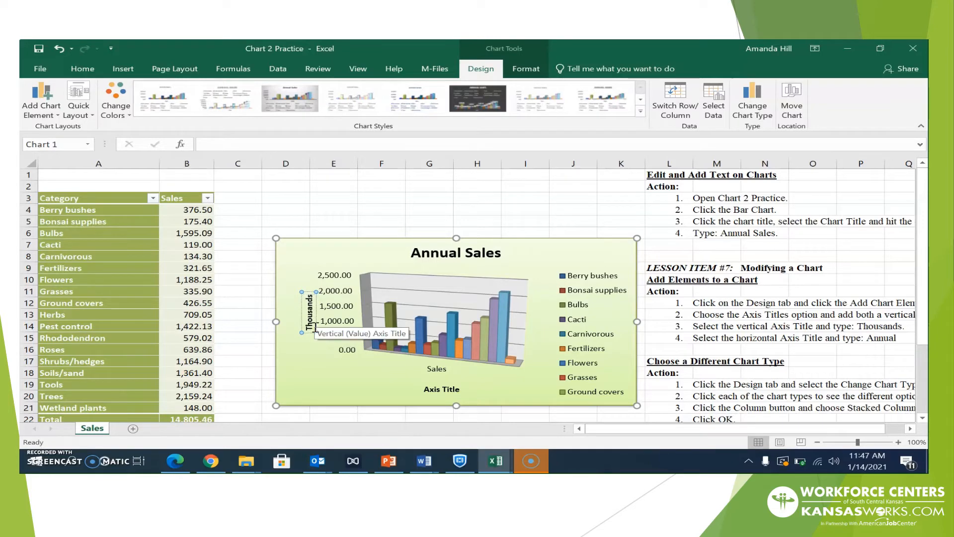
left_click(342, 293)
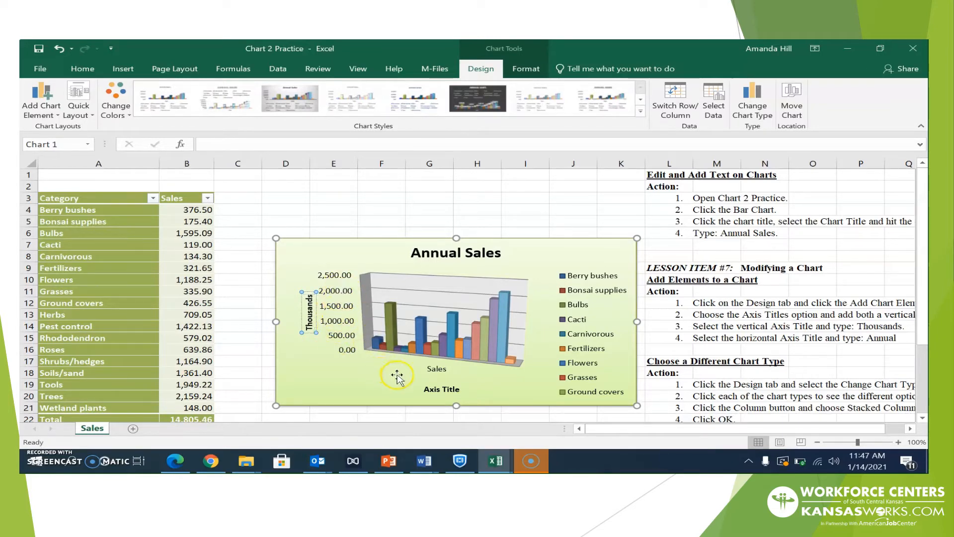
Rename the horizontal axis title to 'Annual'
left_click(456, 391)
left_click(460, 391)
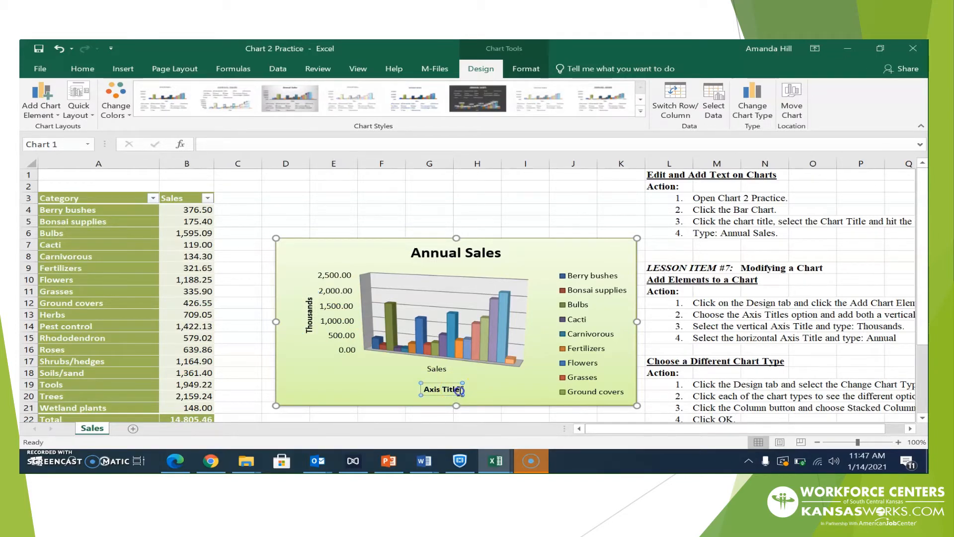
left_click_drag(460, 391, 430, 396)
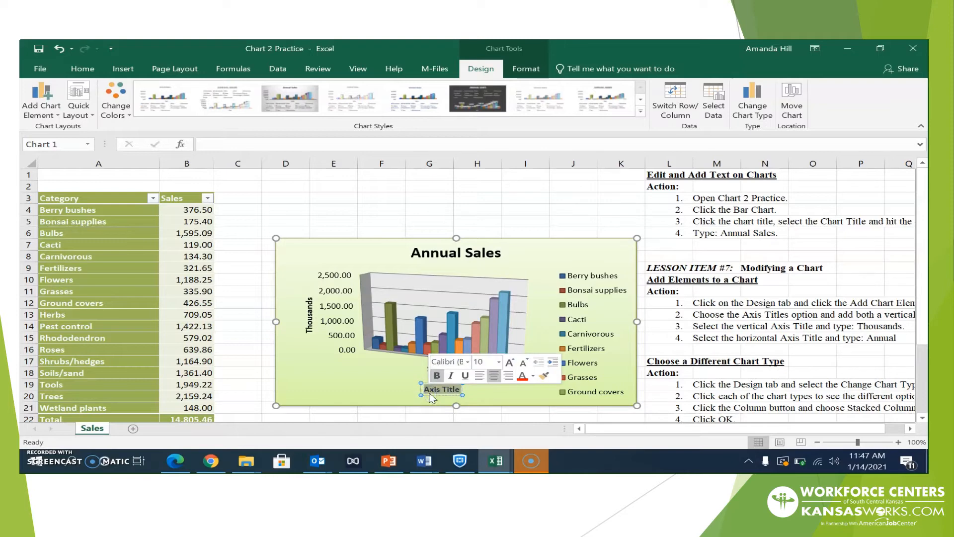
type("nn")
key("BackSpace")
key("BackSpace")
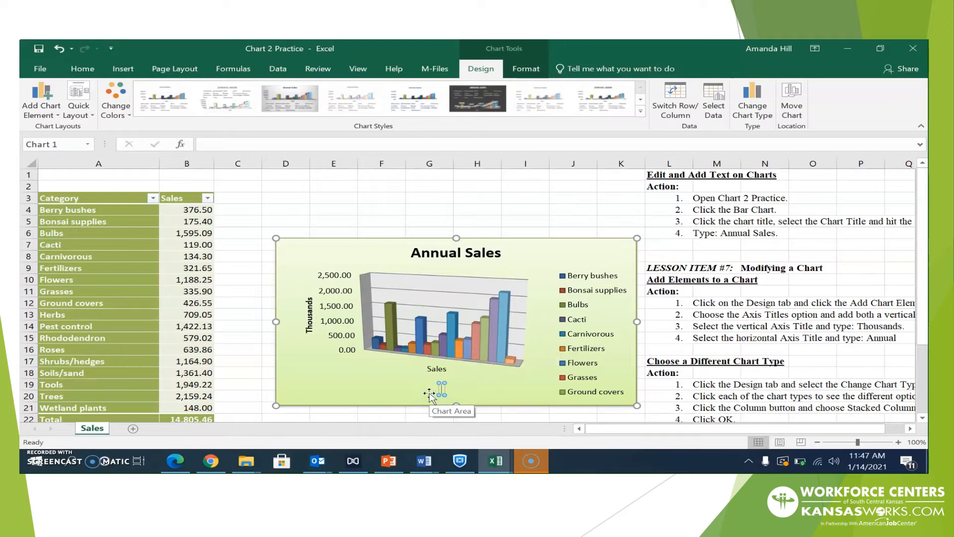
type("Annual")
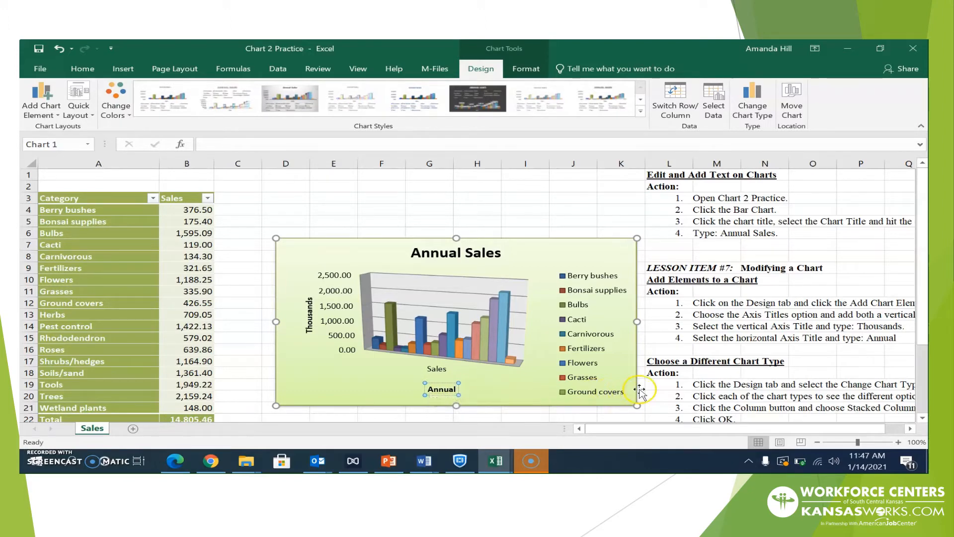
left_click_drag(923, 324, 924, 383)
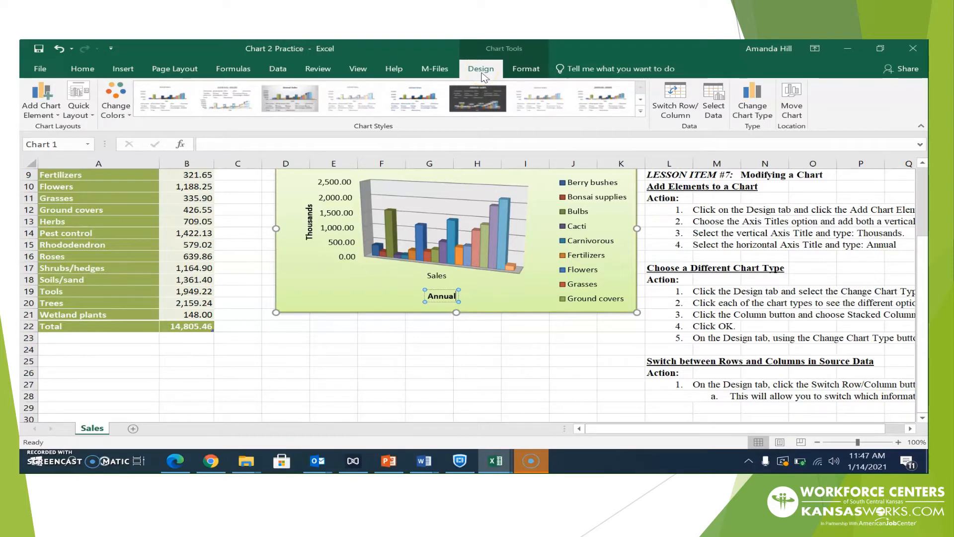
Preview pie, line, bar, area and scatter types, then change the chart to Stacked Column
left_click(756, 128)
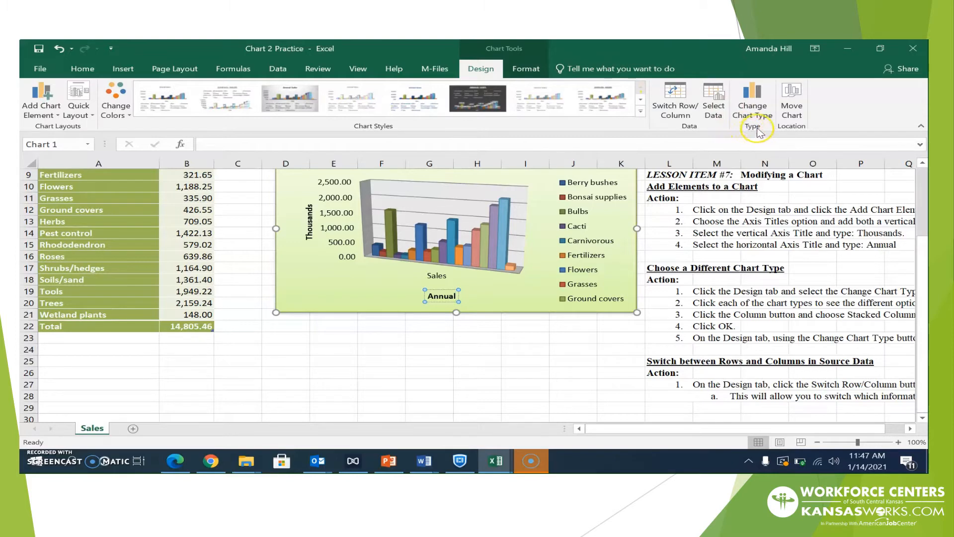
left_click(747, 101)
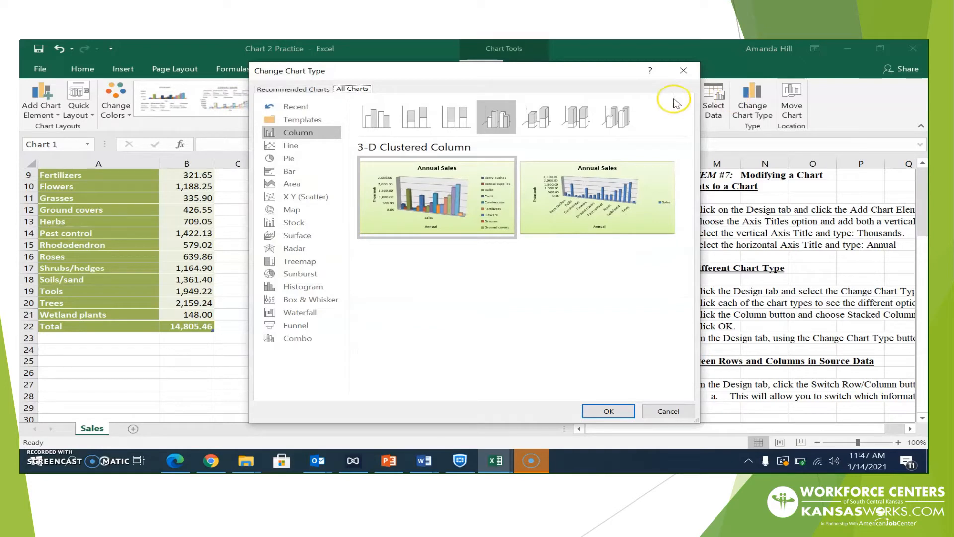
left_click(594, 81)
left_click_drag(596, 84, 534, 79)
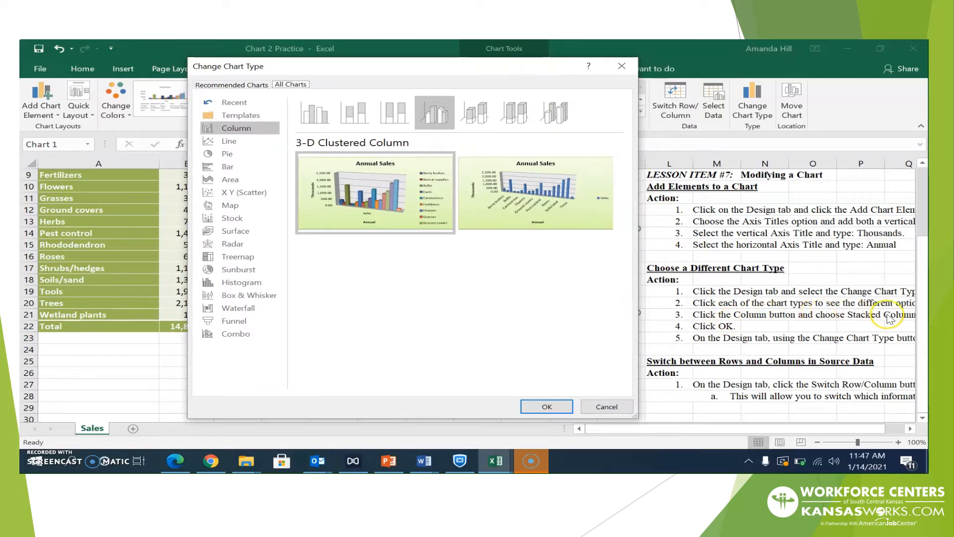
left_click(233, 154)
left_click(231, 142)
left_click(230, 168)
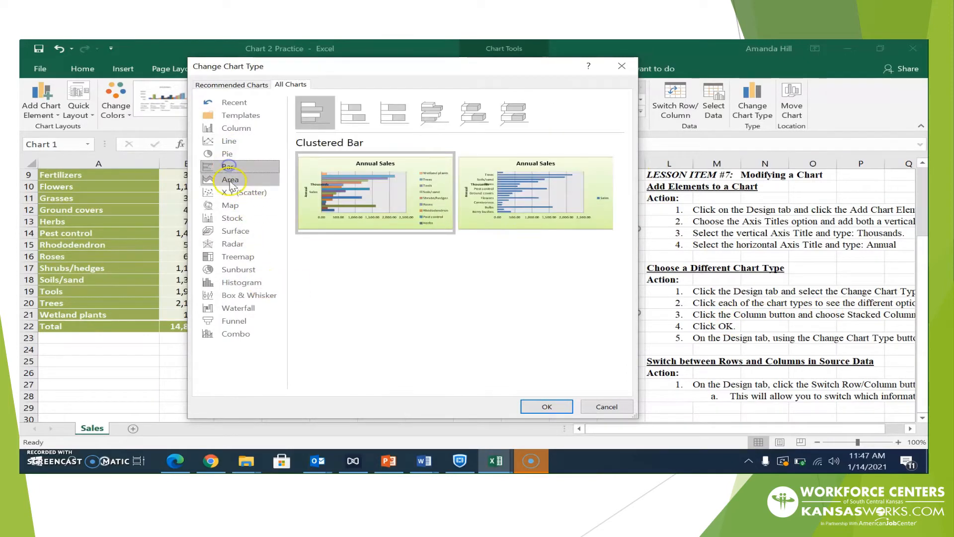
left_click(230, 179)
left_click(232, 195)
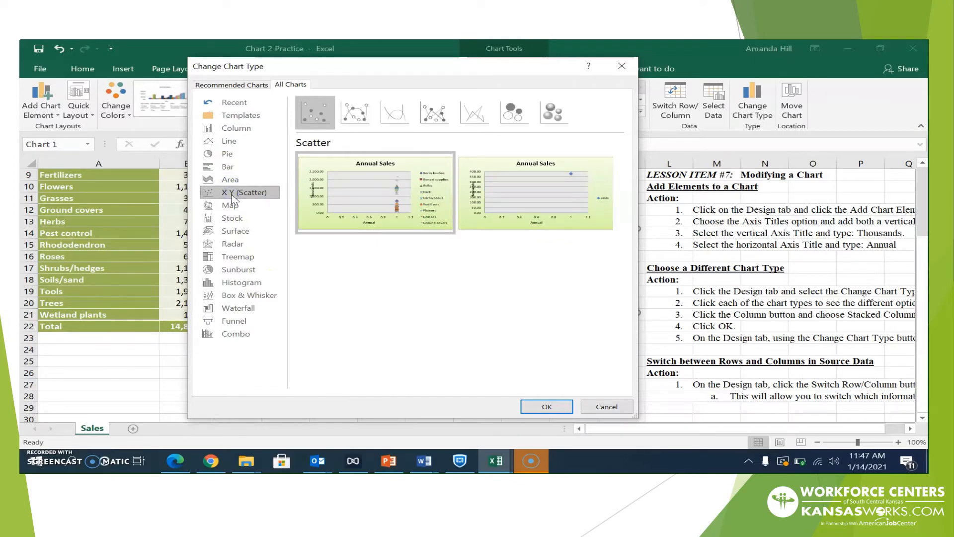
left_click(233, 130)
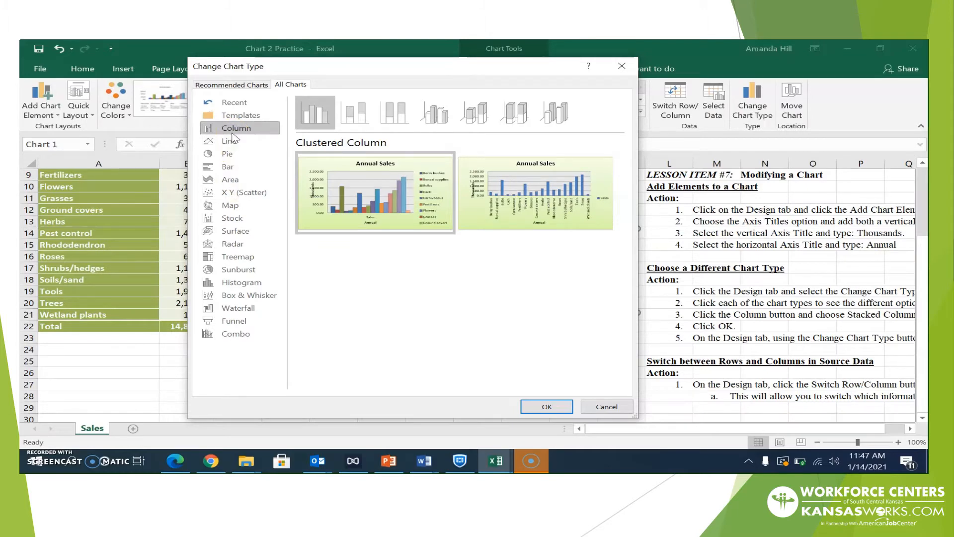
left_click(354, 122)
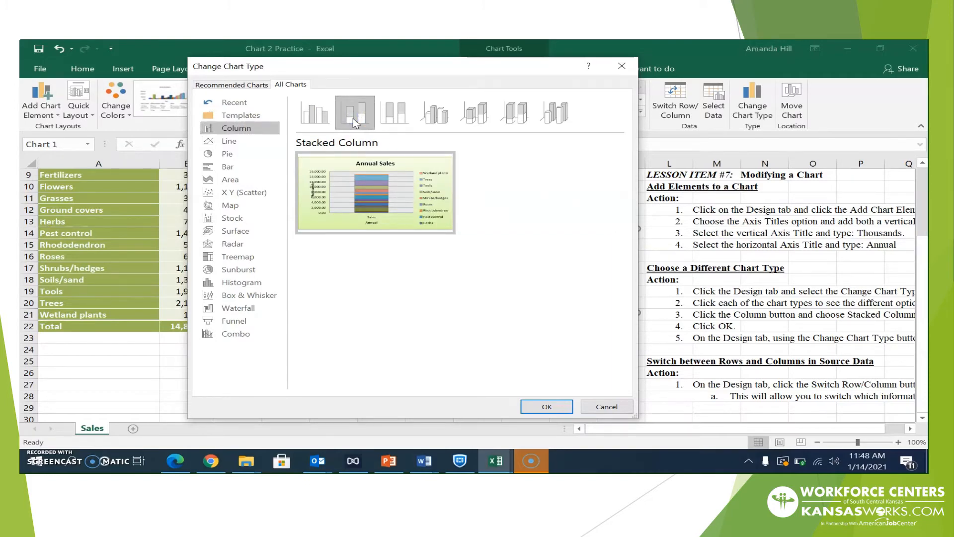
left_click(542, 413)
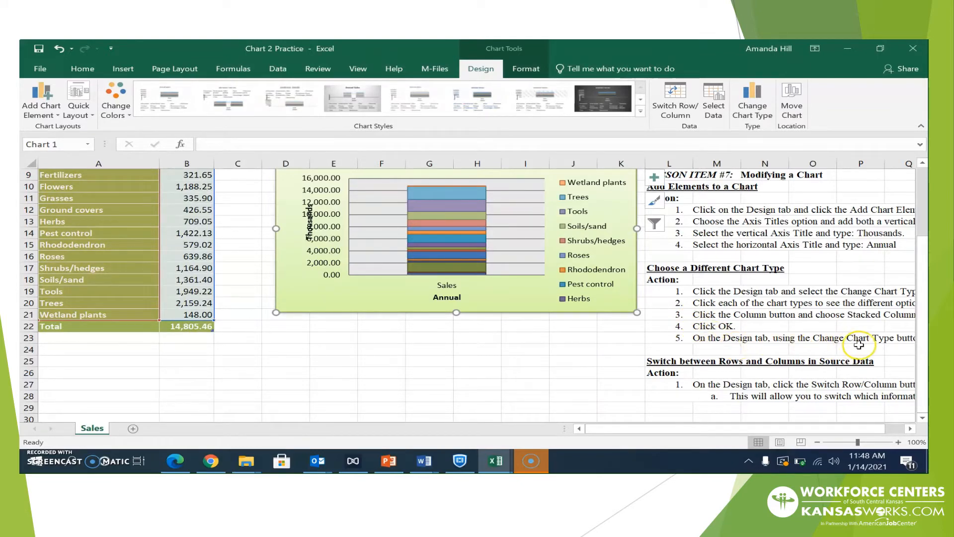
Convert the Annual Sales chart to Clustered Column, with a separate coloured column per category
left_click_drag(690, 429, 746, 423)
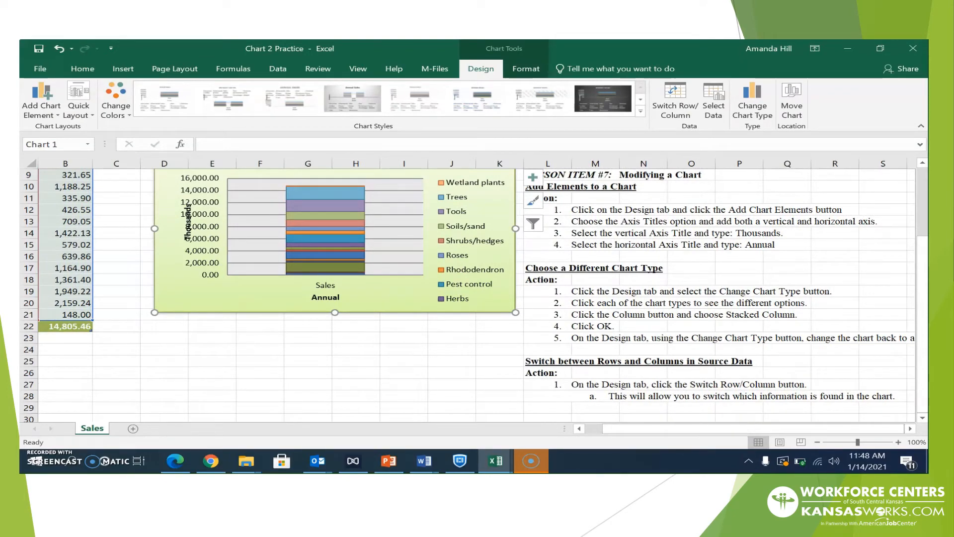
left_click(752, 99)
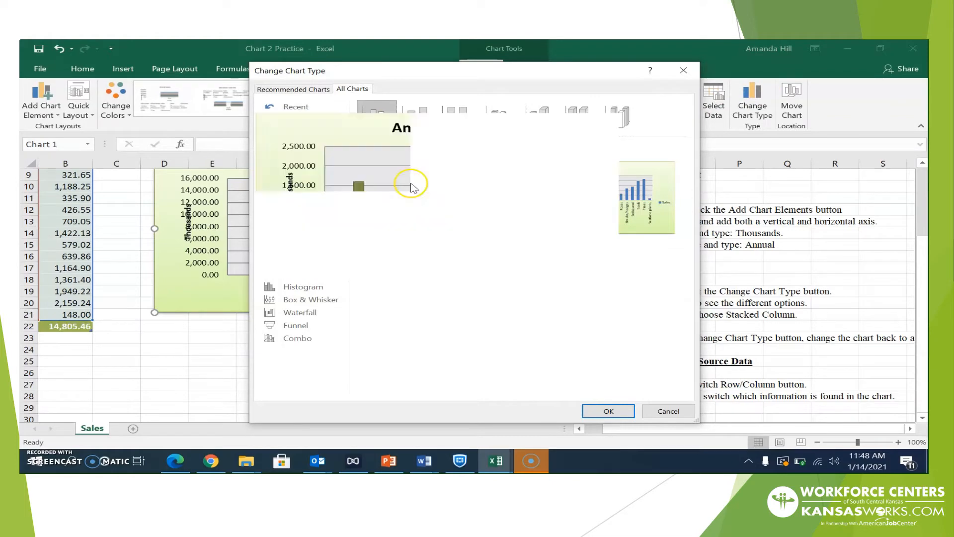
left_click(604, 414)
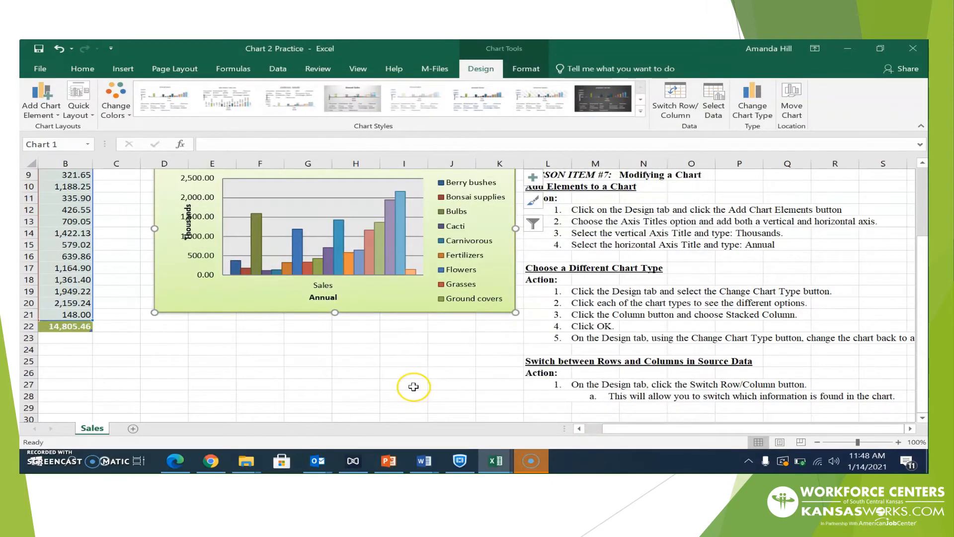
left_click(413, 386)
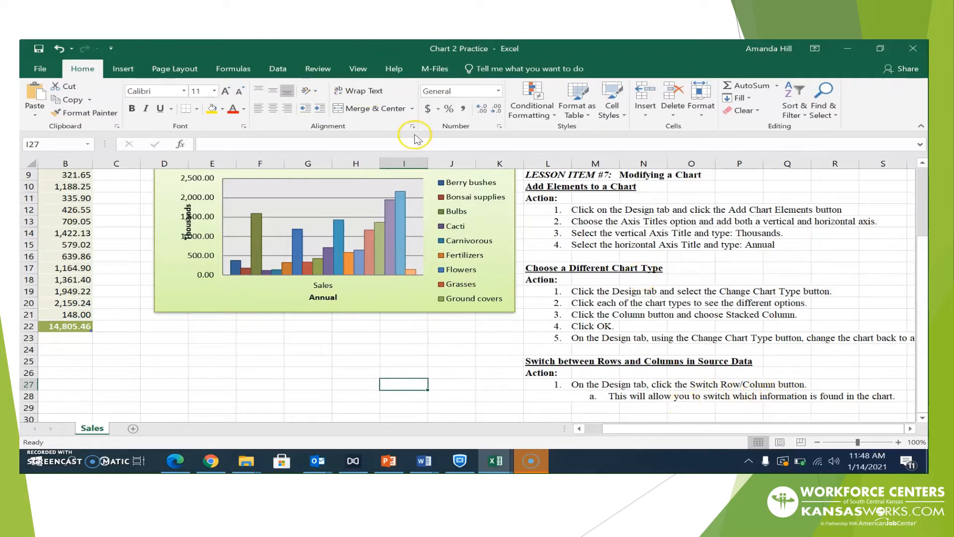
Switch the chart's rows and columns so categories lie on the Annual axis as one Sales series
left_click(390, 297)
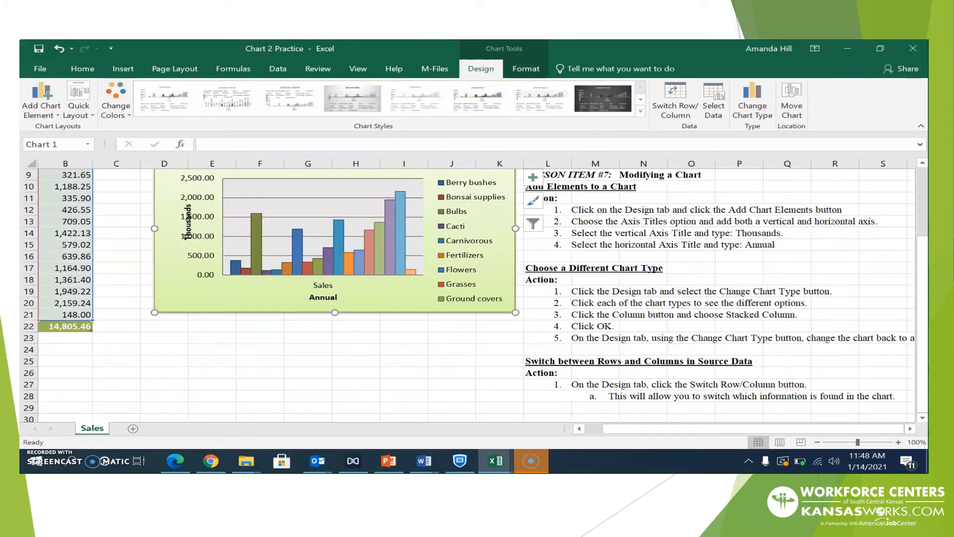
left_click(672, 103)
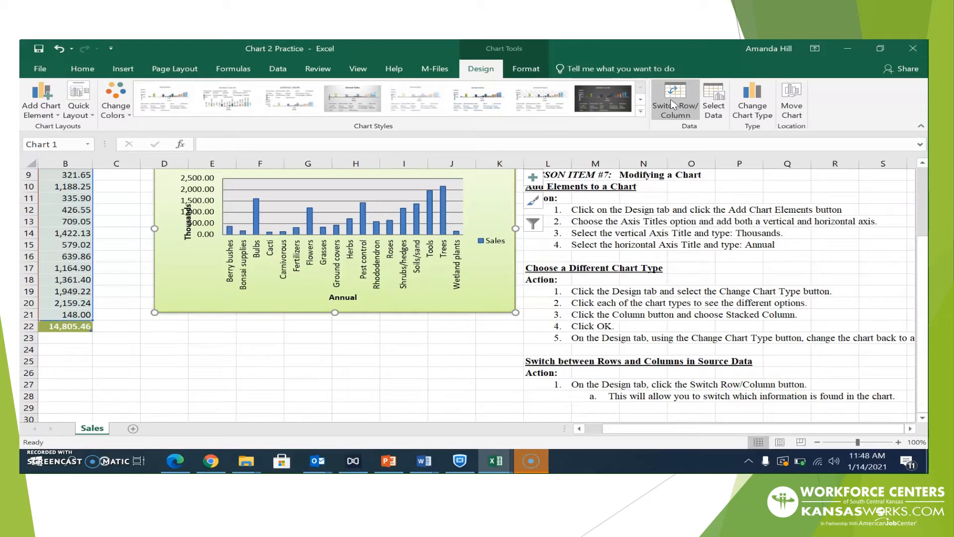
left_click(672, 103)
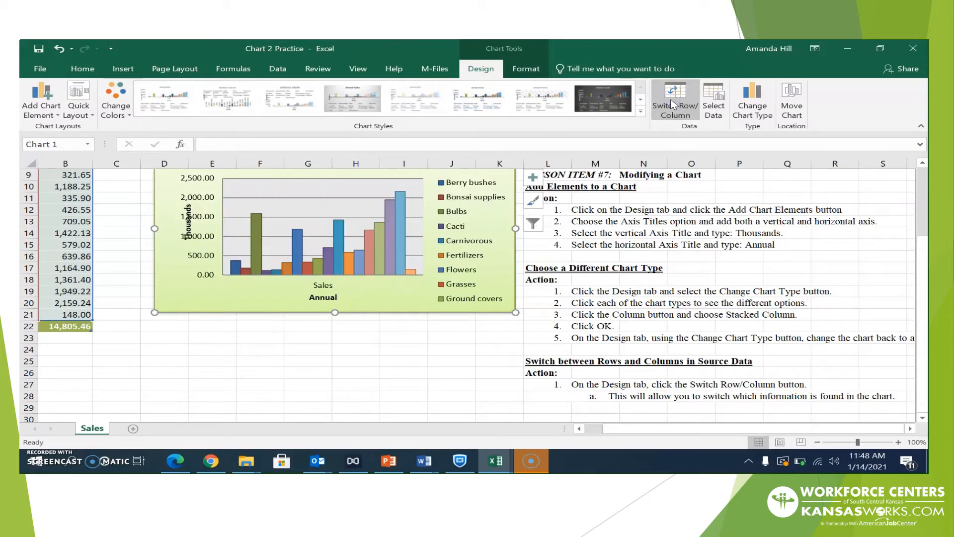
left_click(672, 102)
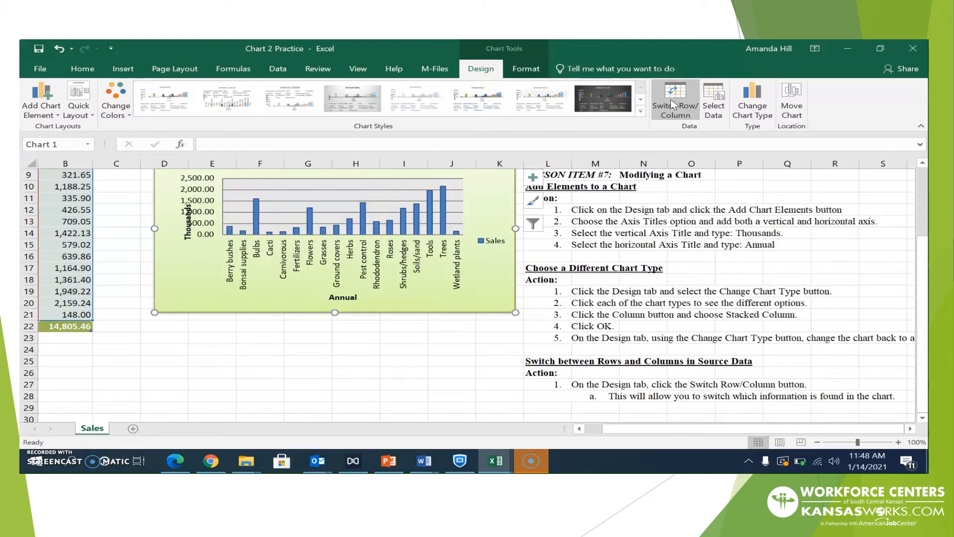
left_click(672, 103)
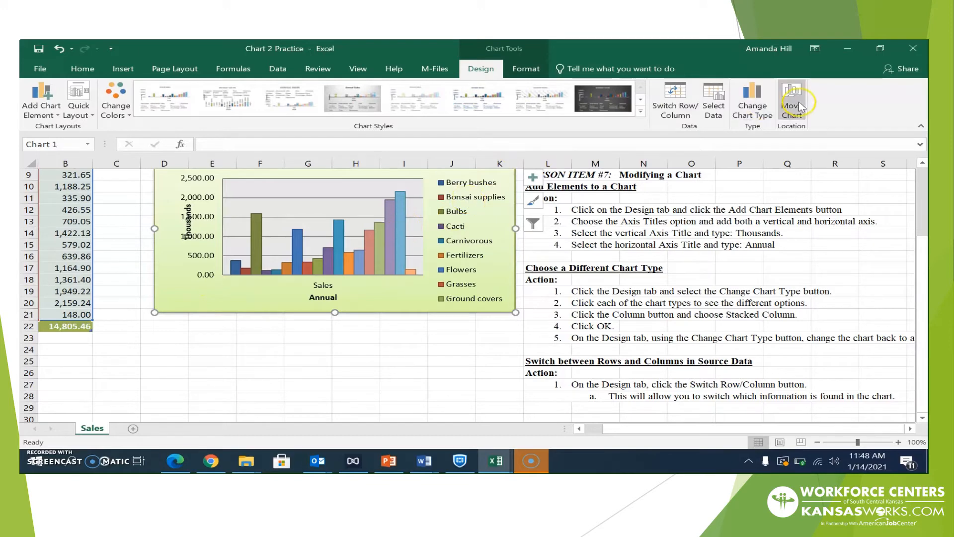
left_click(680, 104)
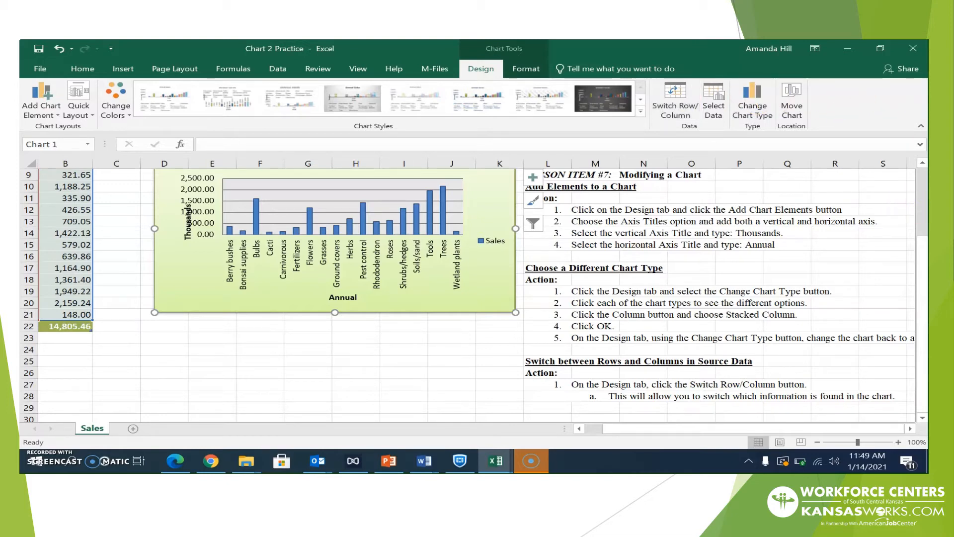
left_click_drag(923, 252, 919, 145)
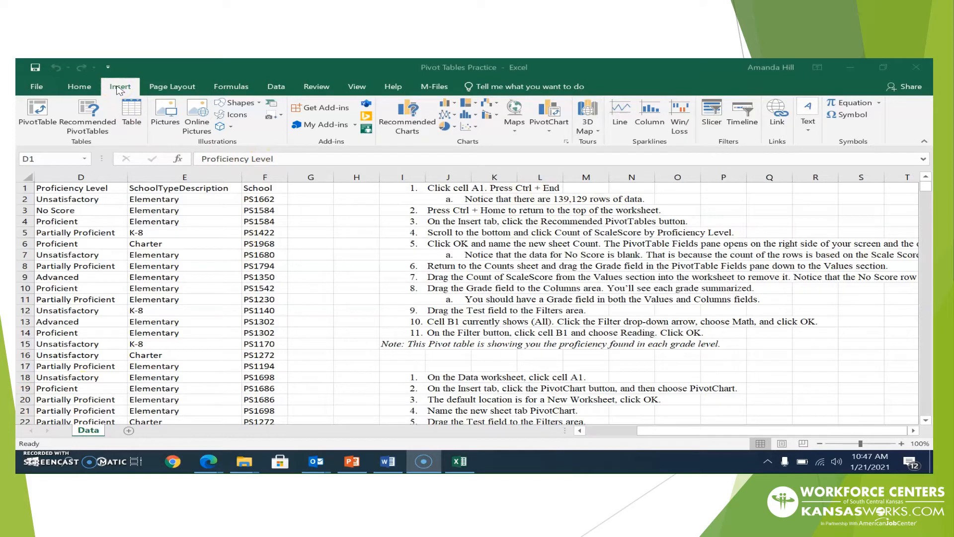
Create the recommended Count of ScaleScore by Proficiency Level pivot table on a new sheet
left_click(95, 116)
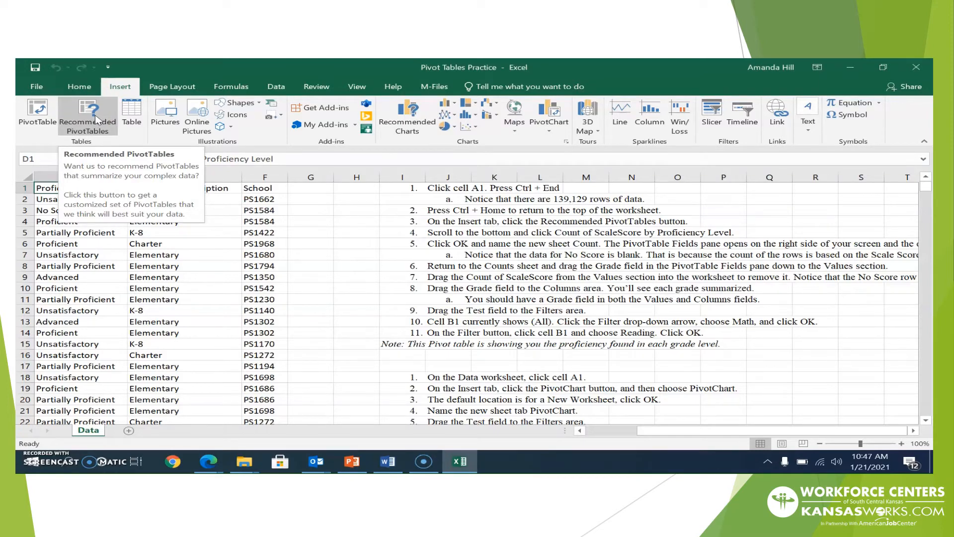
left_click(97, 119)
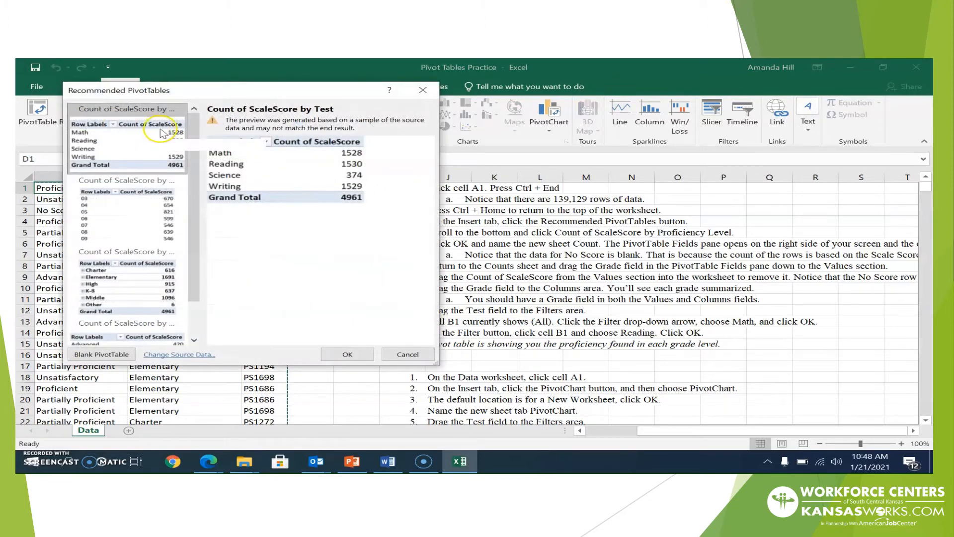
left_click(197, 135)
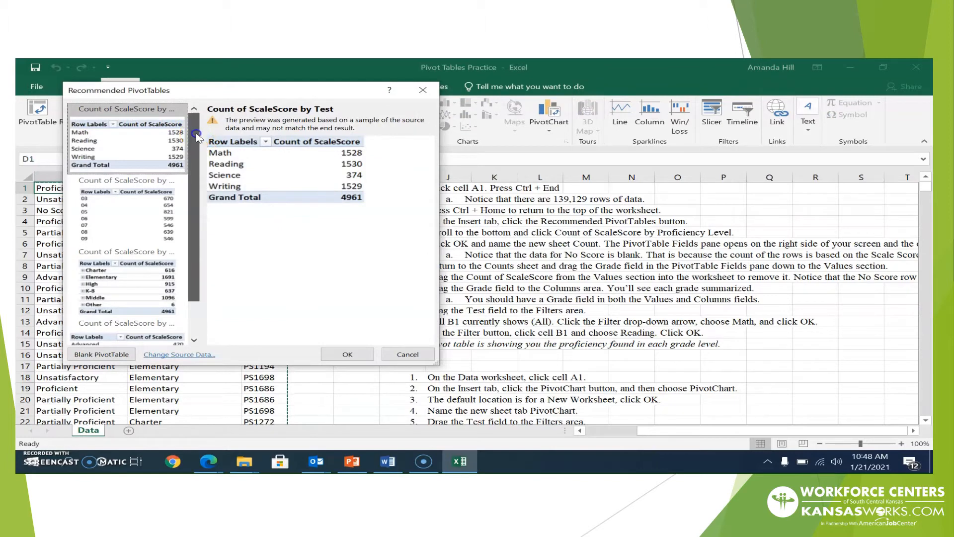
left_click_drag(197, 135, 197, 160)
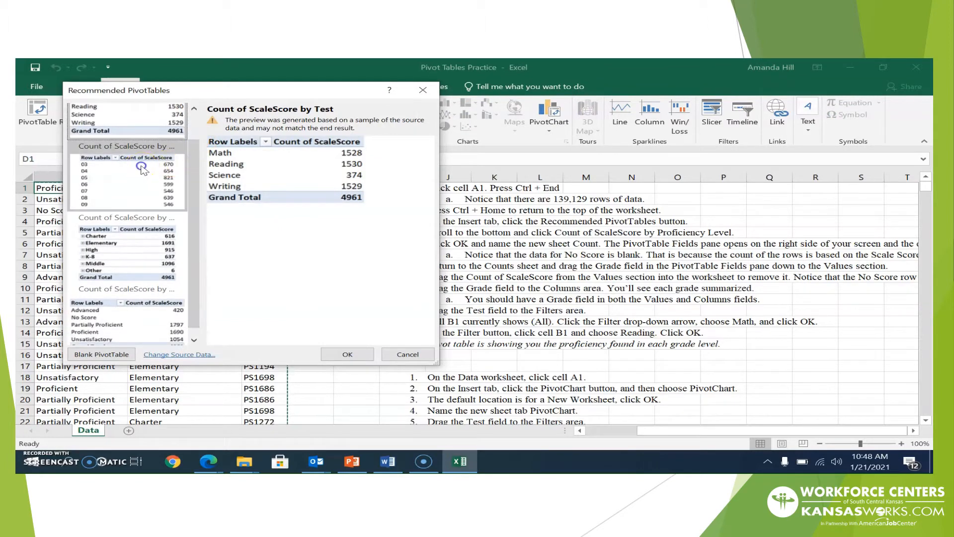
left_click(141, 167)
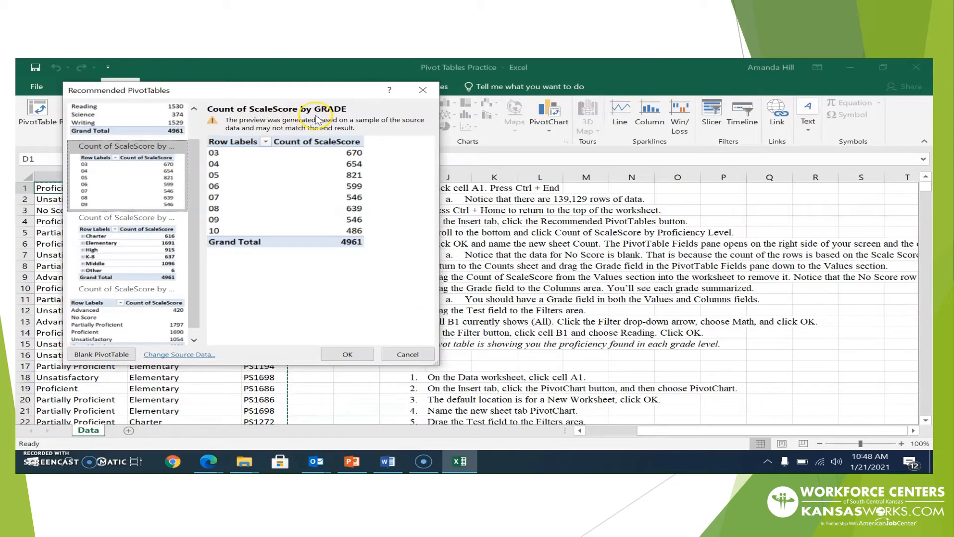
left_click(163, 219)
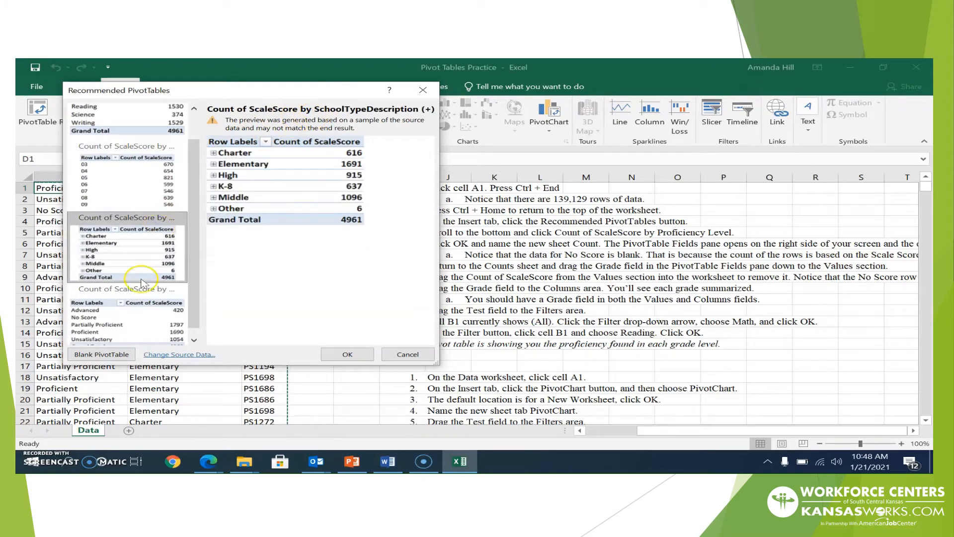
left_click(137, 294)
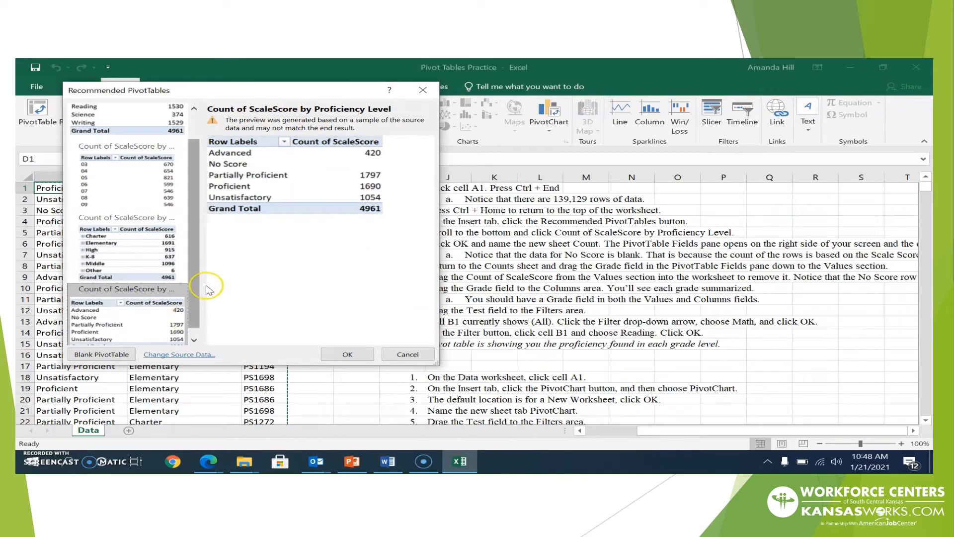
left_click(365, 352)
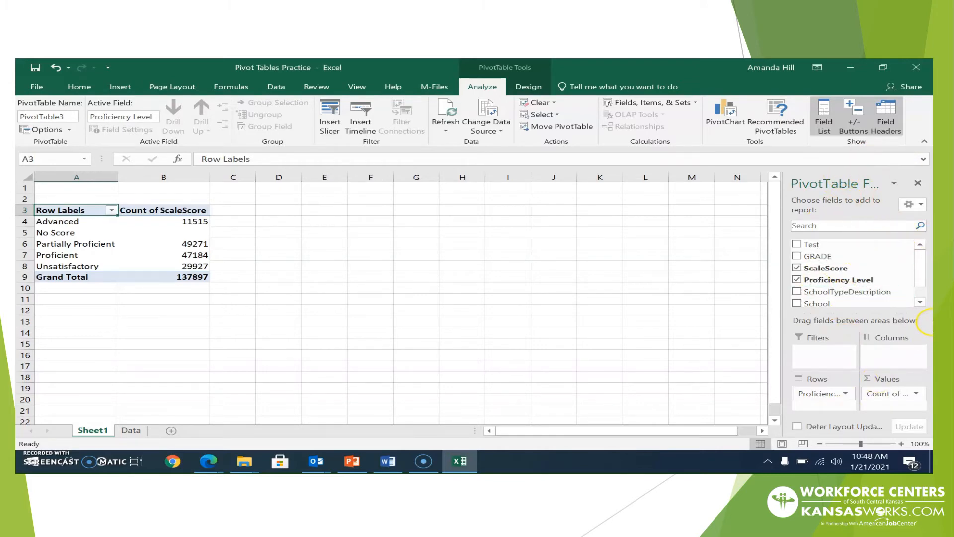
Rename the Sheet1 pivot tab to 'count', then return to the Data sheet
left_click(131, 430)
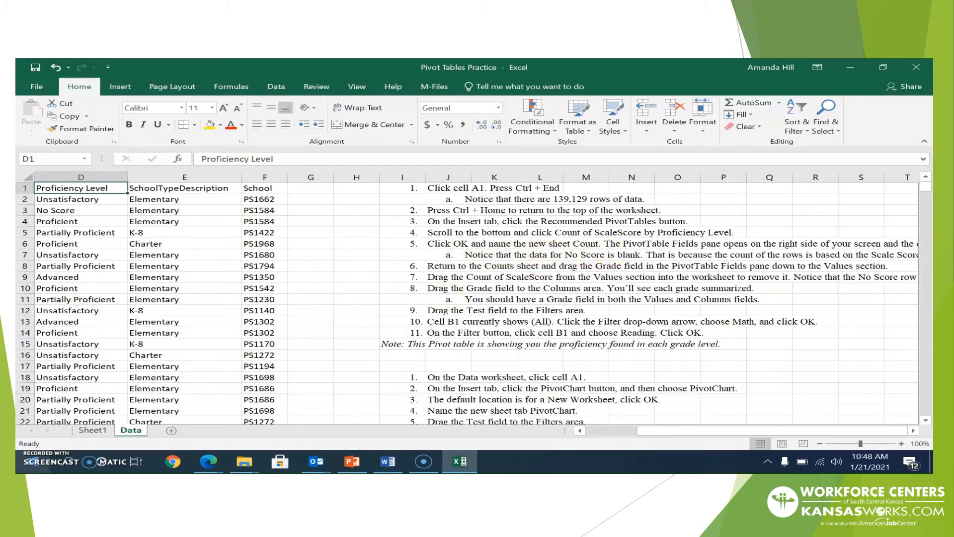
left_click(93, 431)
right_click(94, 431)
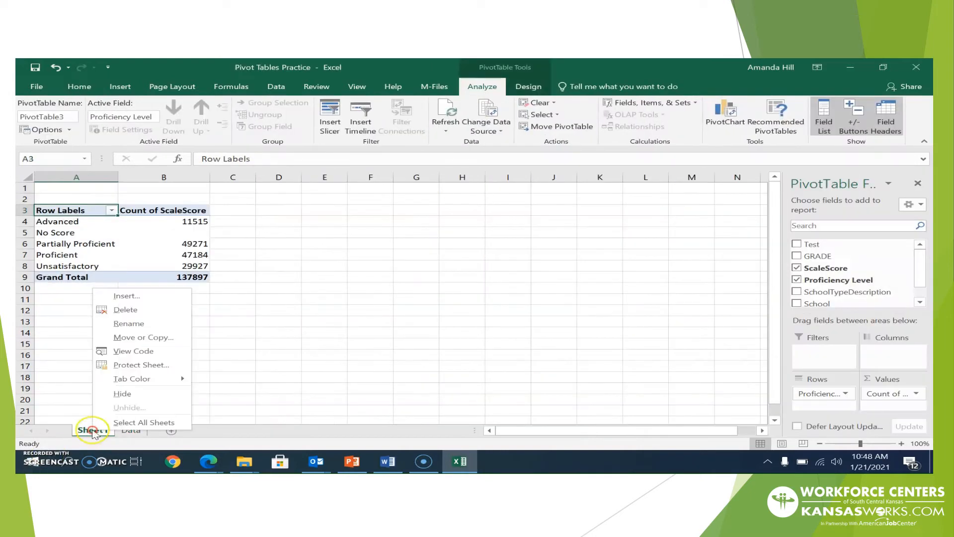
left_click(135, 324)
type("c")
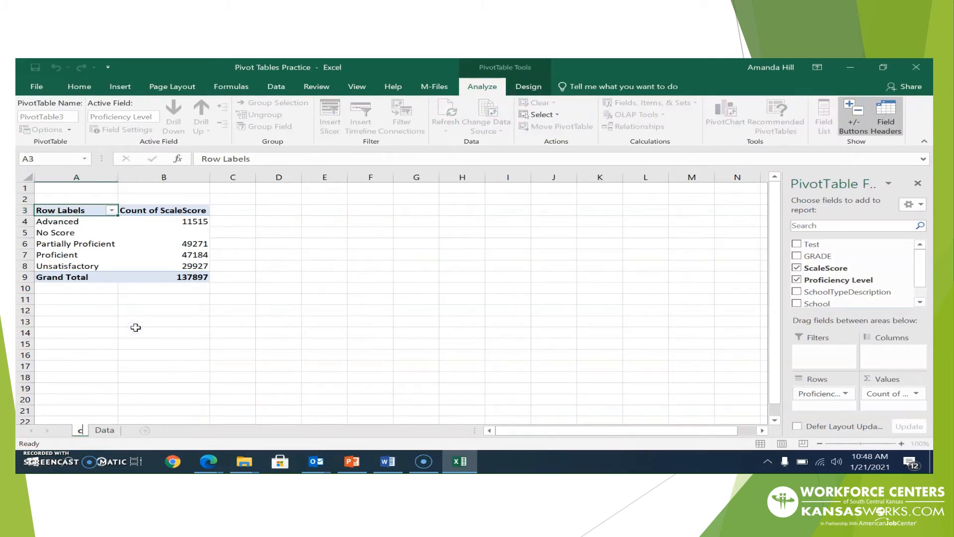
type("ount")
key("Return")
left_click(225, 356)
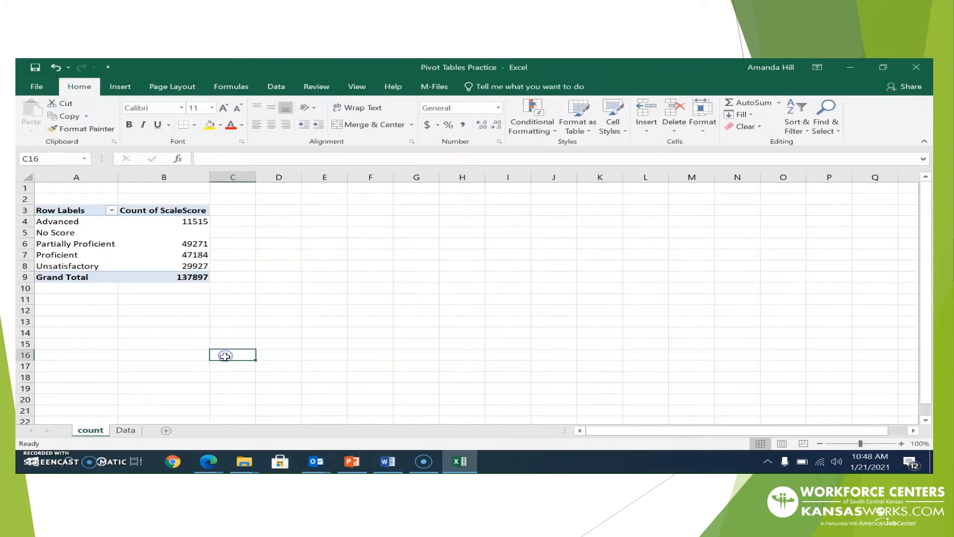
left_click(119, 430)
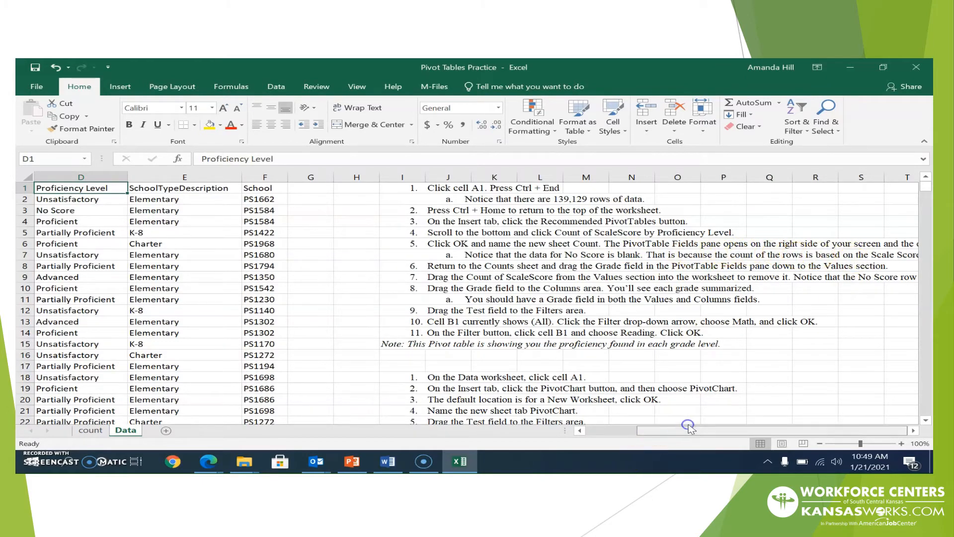
Scroll the Data sheet sideways to show the numbered pivot table instructions from column G
left_click(913, 430)
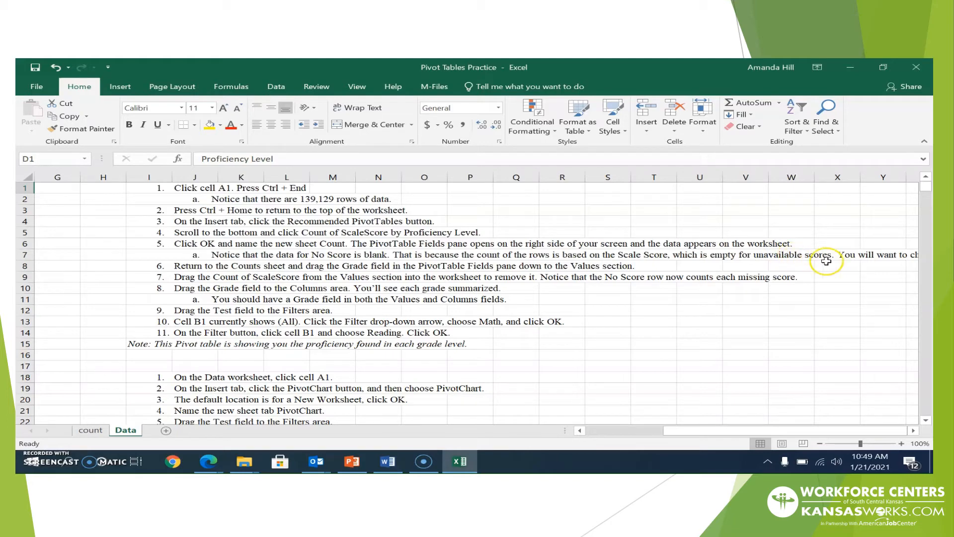
left_click_drag(708, 434, 691, 438)
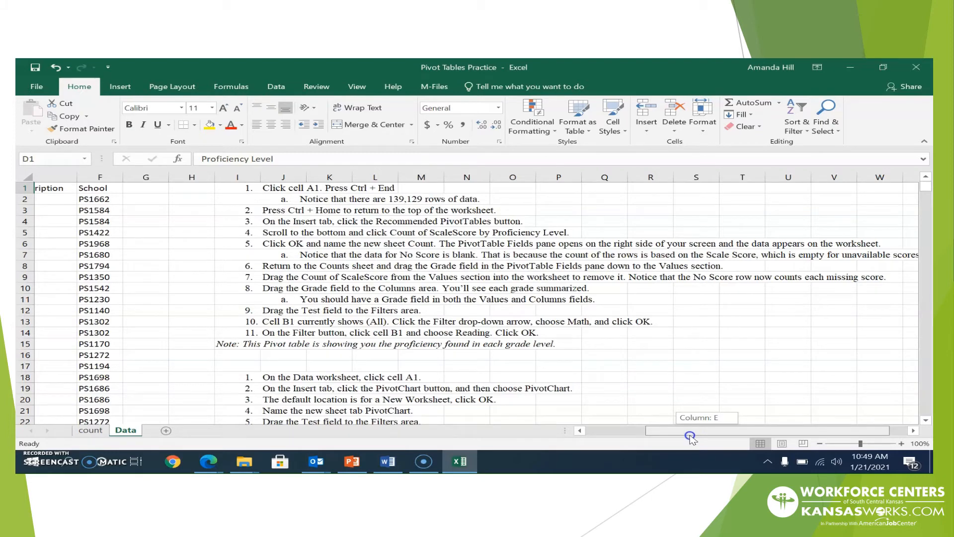
left_click_drag(690, 436, 721, 435)
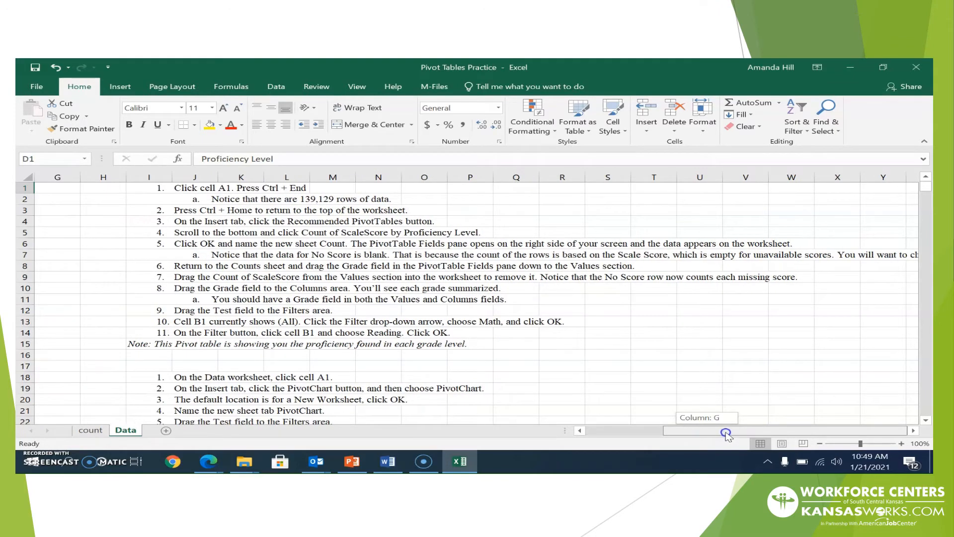
left_click_drag(733, 432, 732, 432)
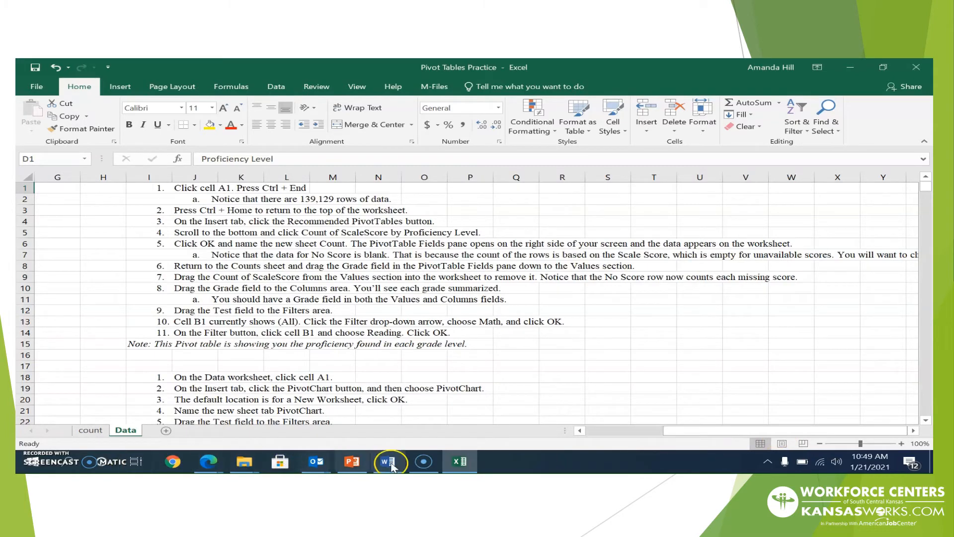
Return to the count sheet and select the pivot table so the PivotTable Fields list appears
left_click(91, 432)
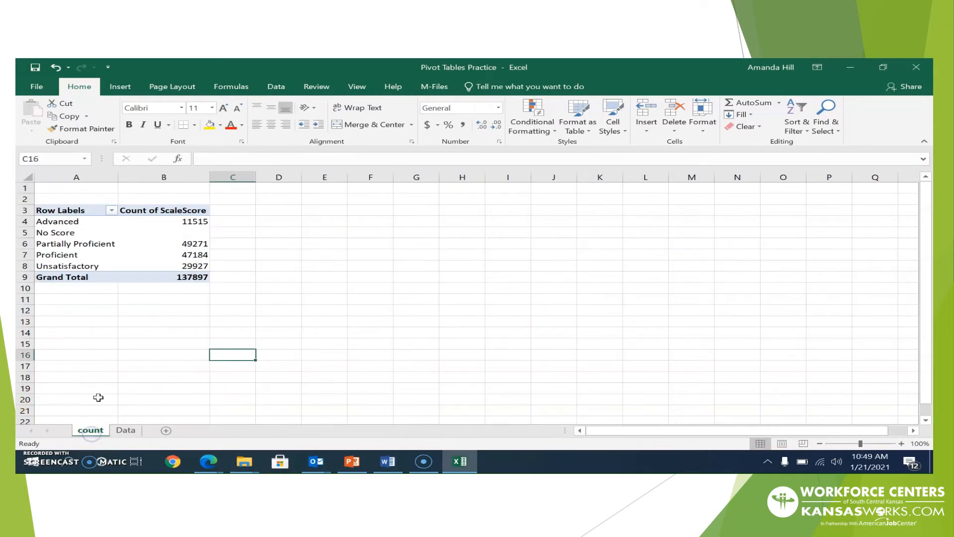
mouse_move(174, 237)
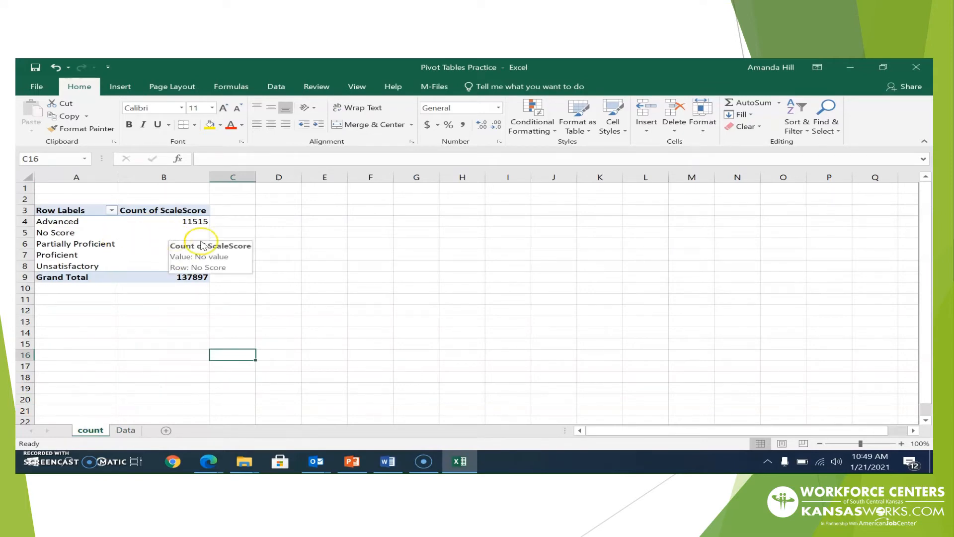
left_click(868, 388)
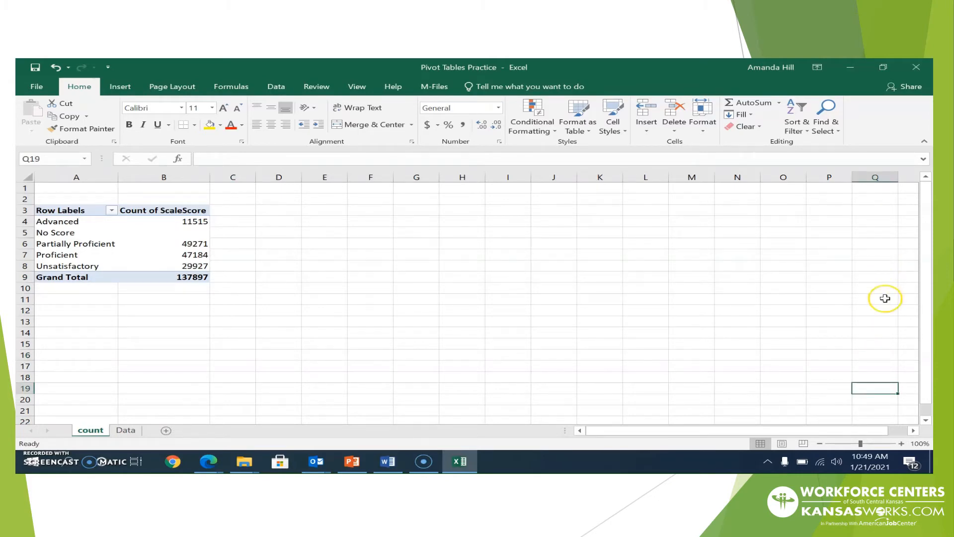
left_click(915, 430)
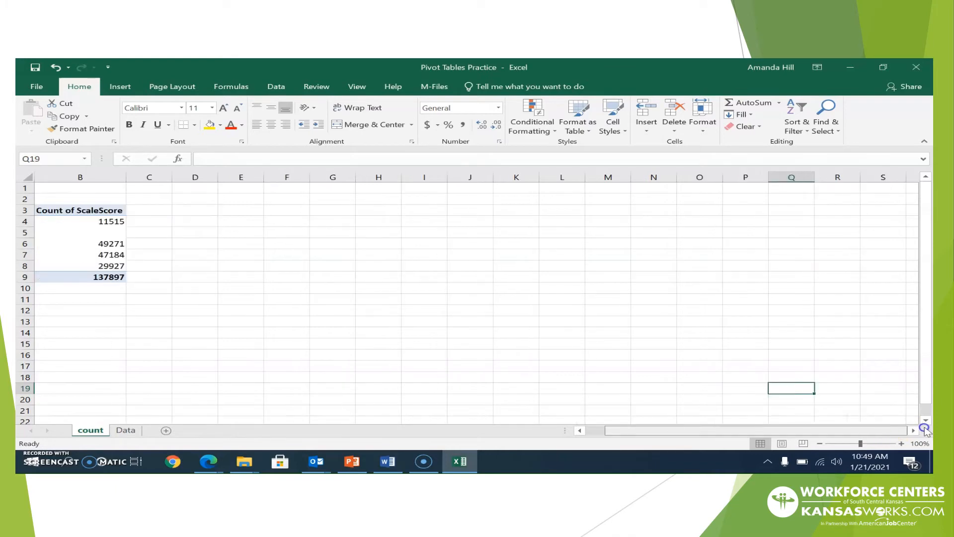
left_click(909, 312)
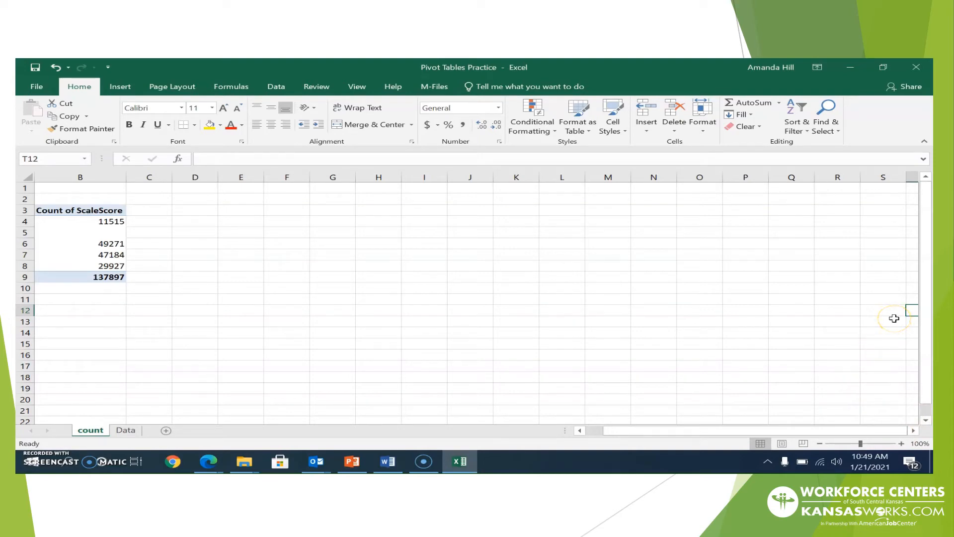
left_click(112, 236)
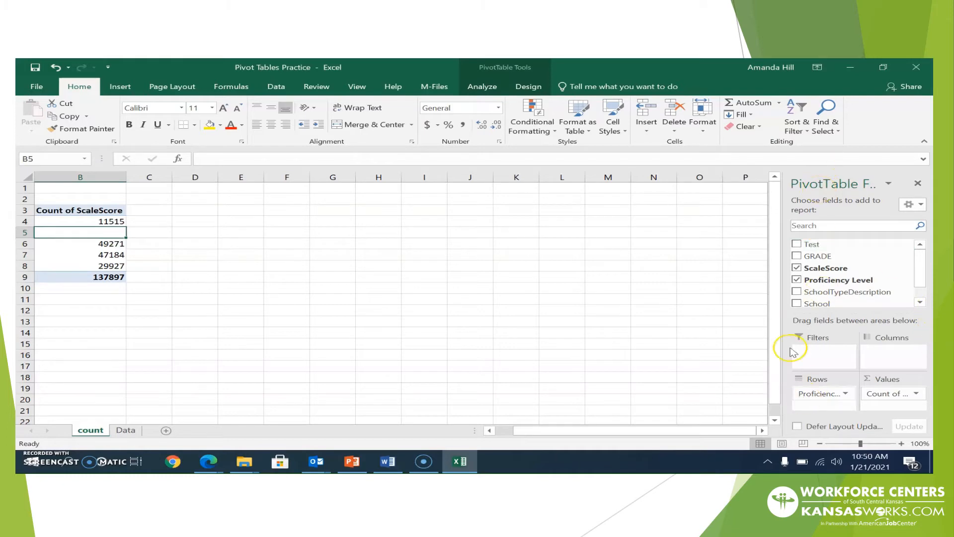
Select the 137897 Grand Total and drag the Count of ScaleScore header off the pivot table
left_click(121, 281)
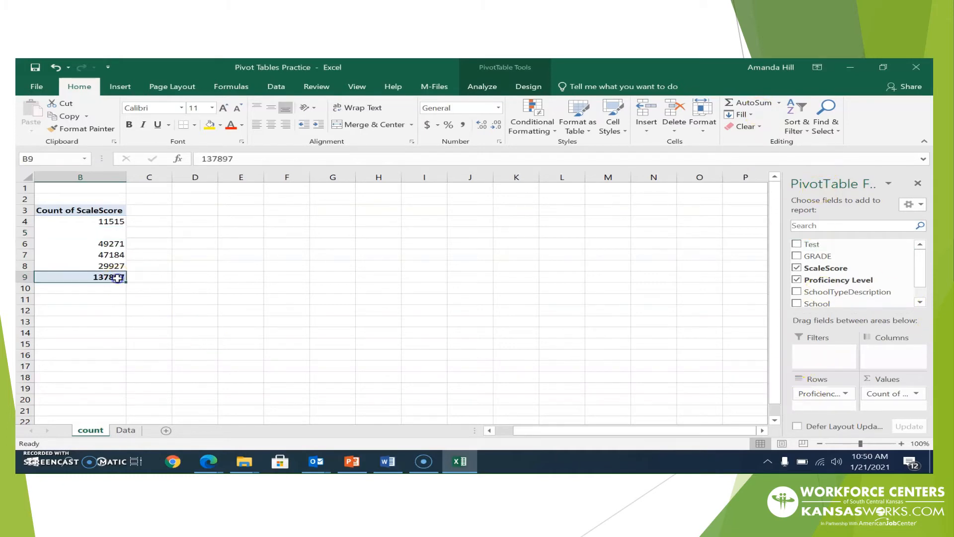
left_click(106, 212)
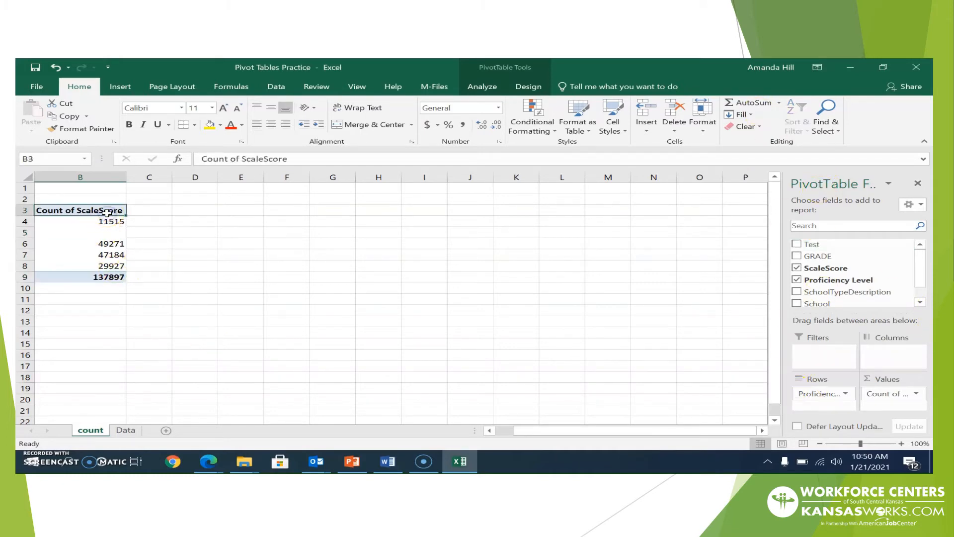
left_click_drag(107, 212, 501, 435)
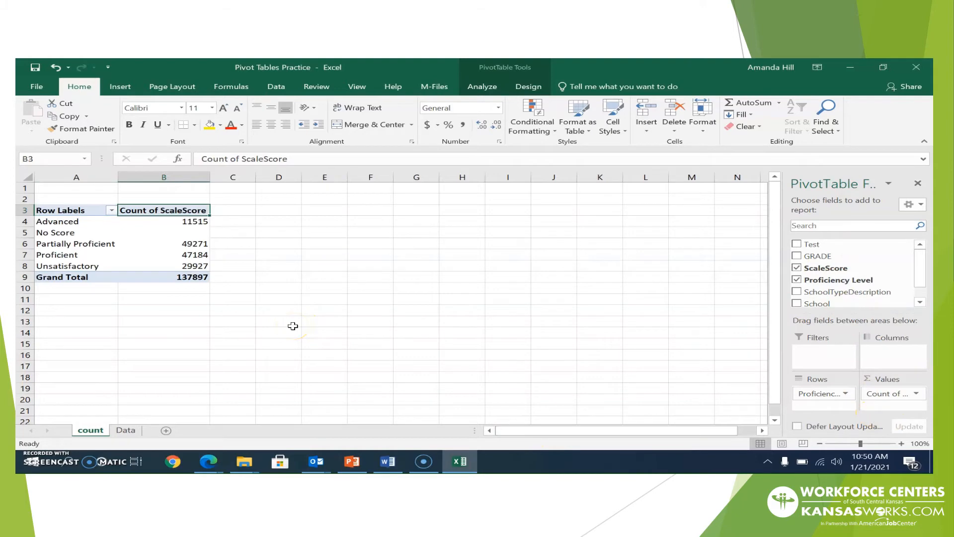
mouse_move(314, 464)
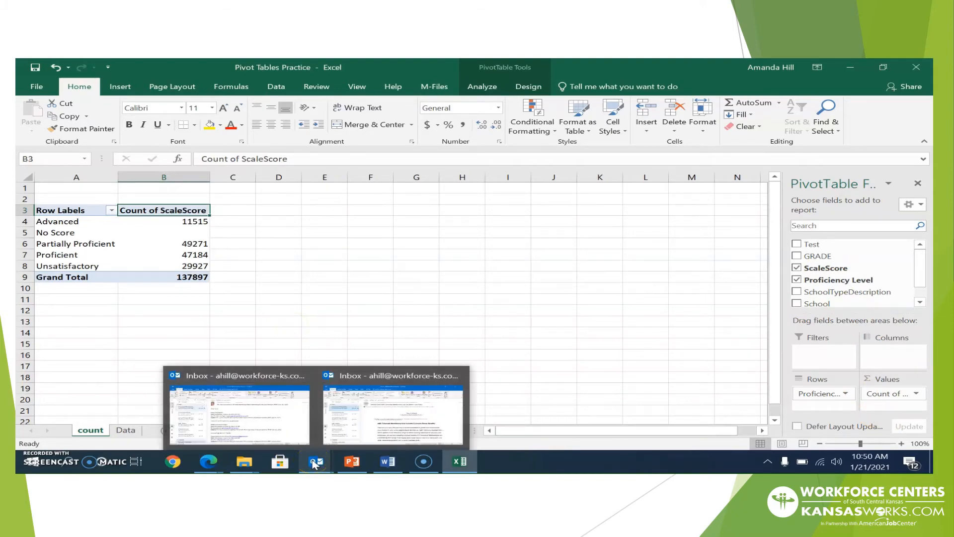
mouse_move(467, 462)
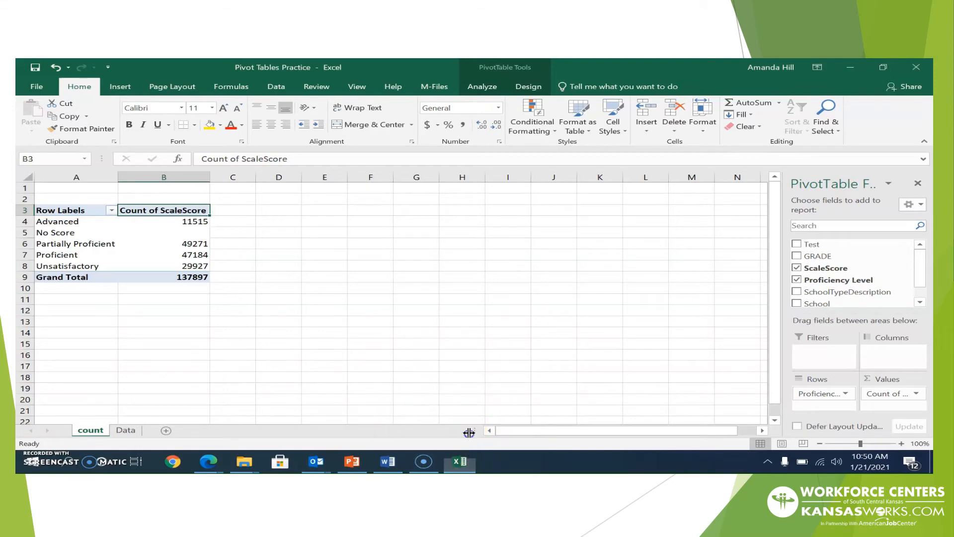
left_click(426, 461)
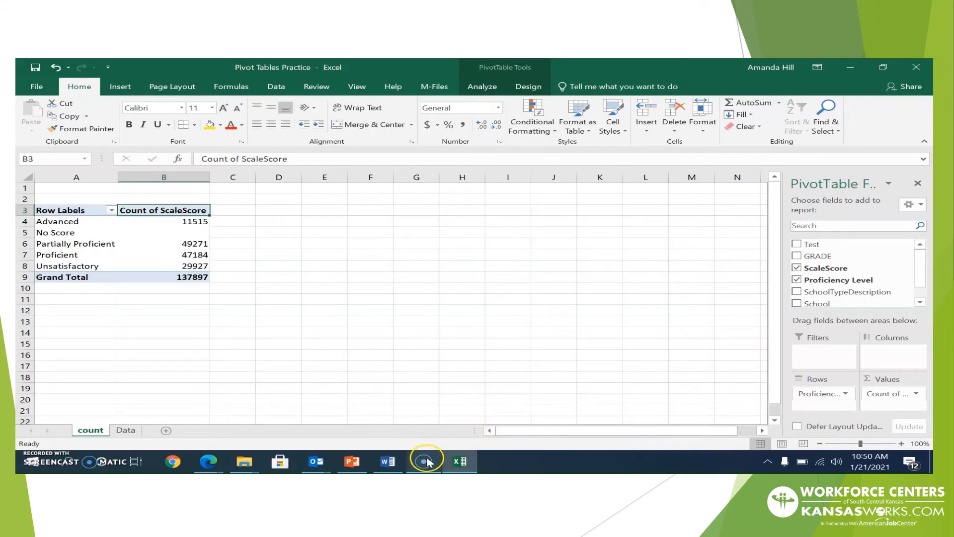
left_click(125, 432)
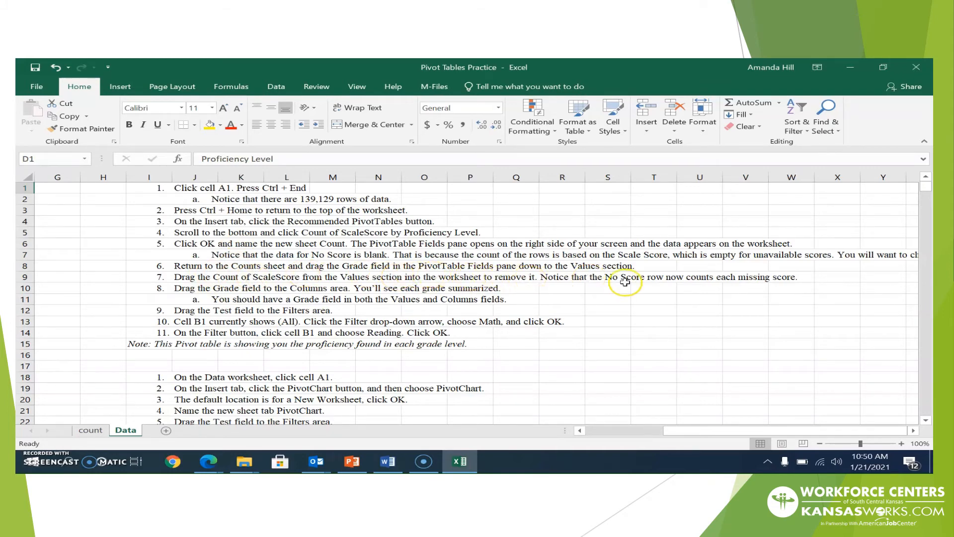
left_click(90, 432)
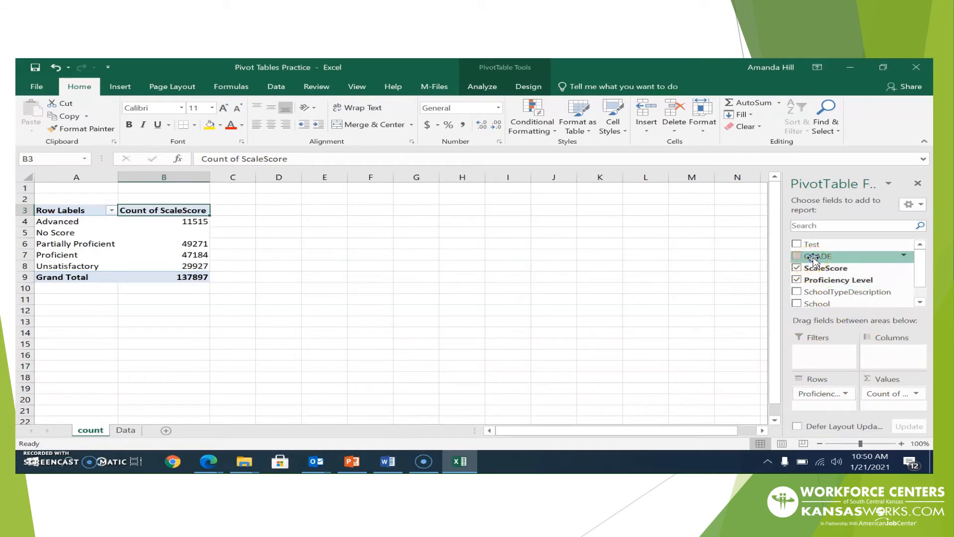
Add Count of GRADE to the pivot values, showing 1231 No Score rows and a 139128 total
left_click_drag(814, 259, 885, 408)
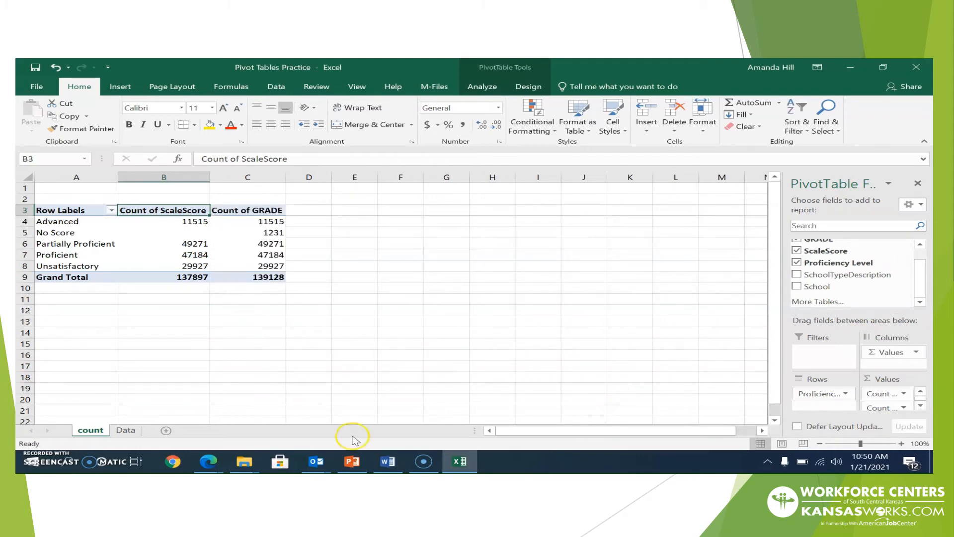
left_click(126, 432)
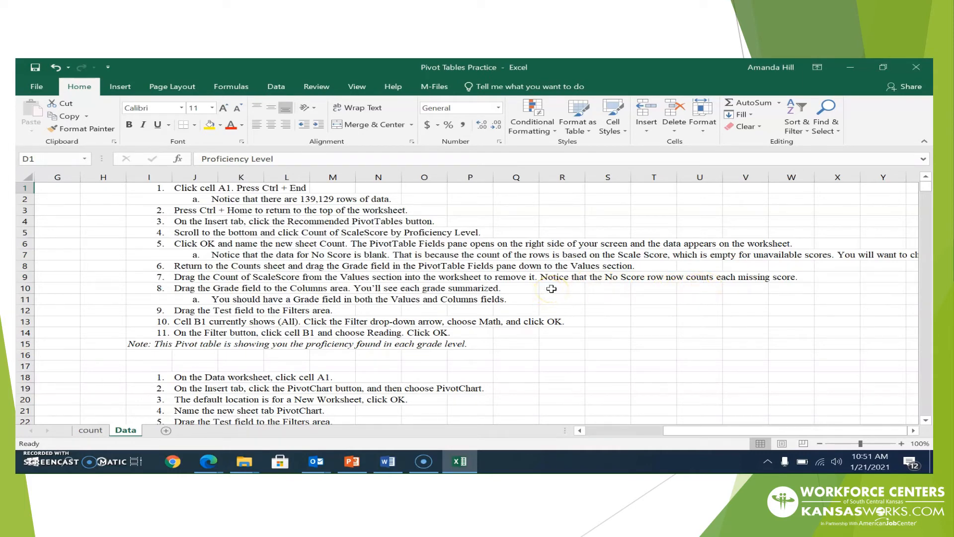
left_click(91, 430)
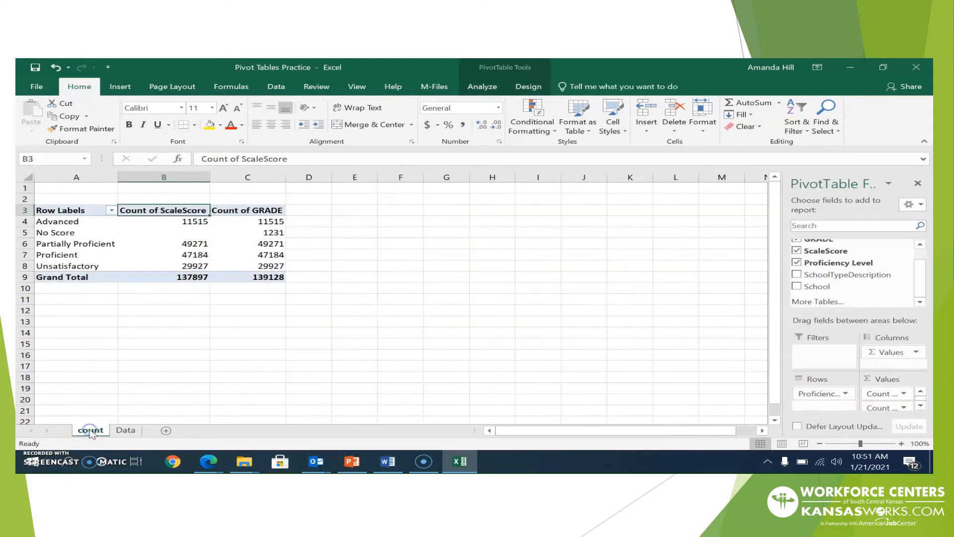
Drop Count of ScaleScore from the Values area so only Count of GRADE remains, then view the Data sheet
left_click(873, 396)
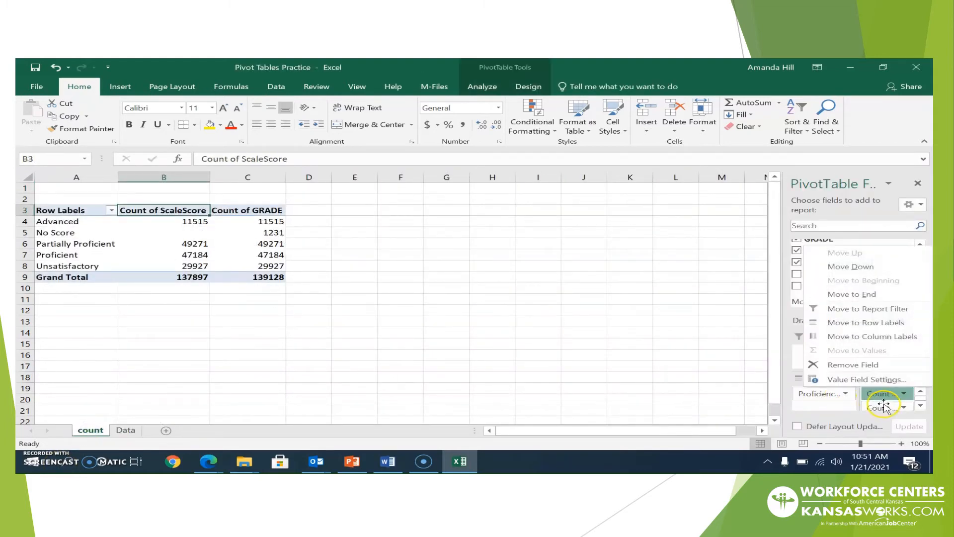
left_click(886, 407)
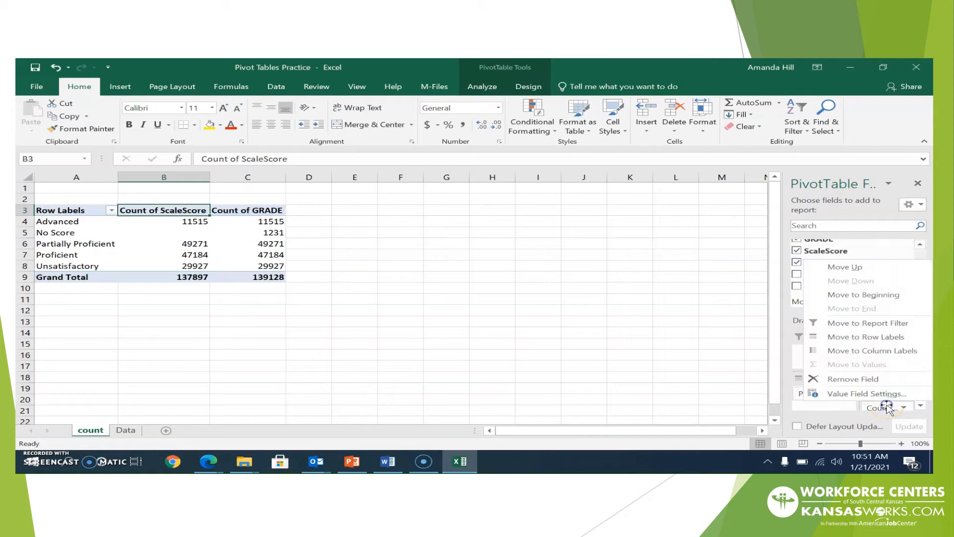
left_click(841, 408)
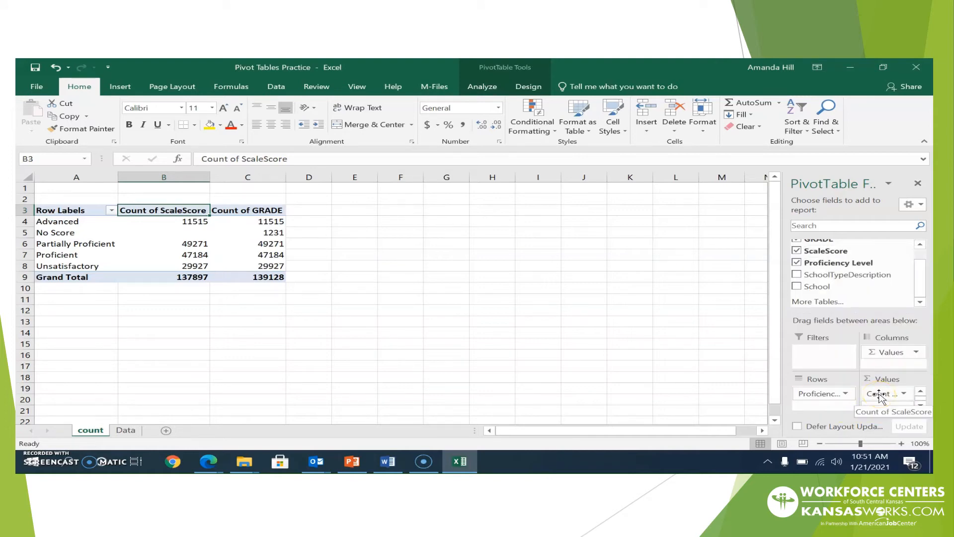
left_click_drag(879, 395, 647, 393)
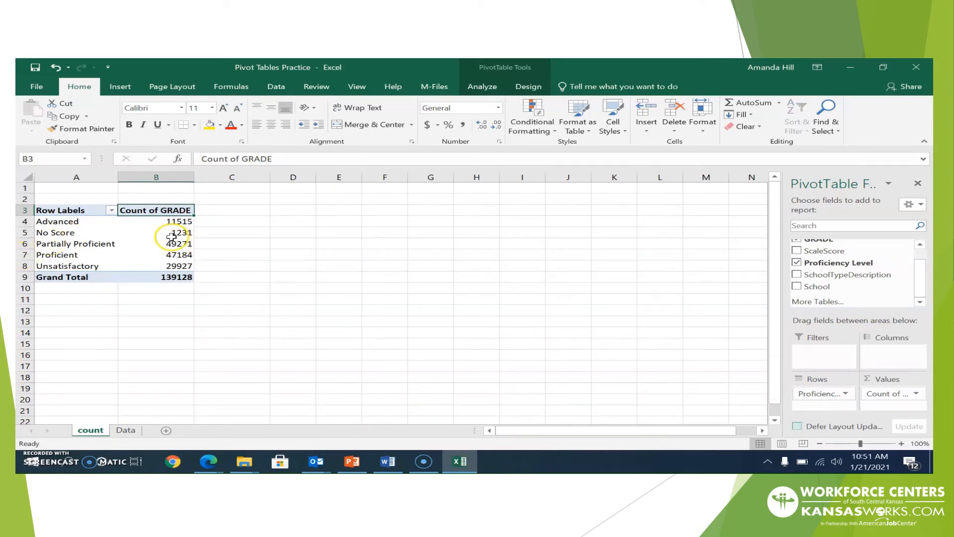
mouse_move(172, 237)
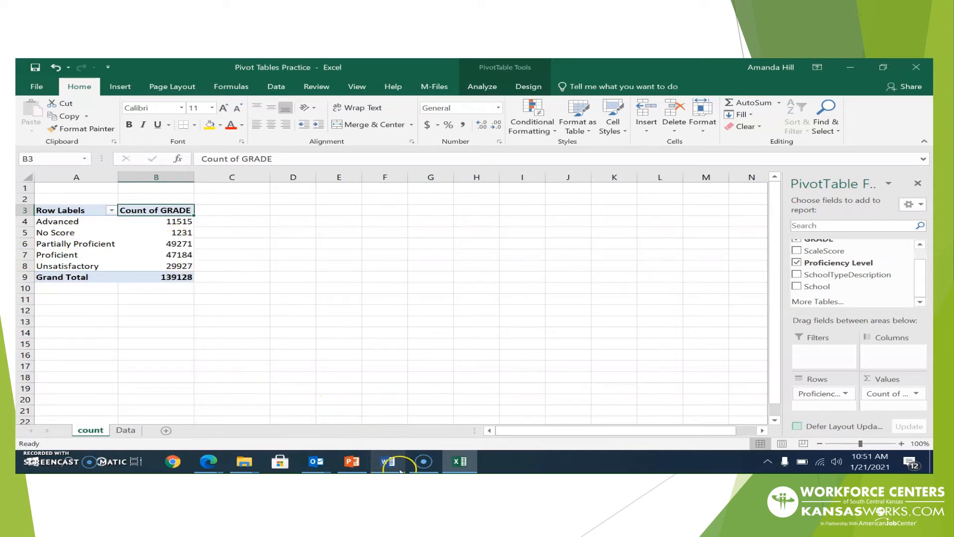
left_click(133, 431)
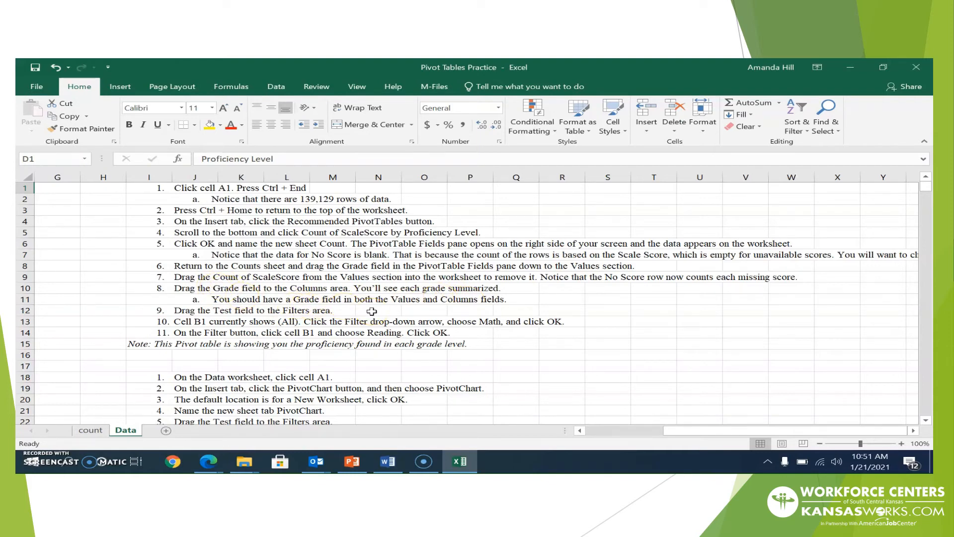
Place GRADE in the Columns area, splitting each proficiency level's counts into grades 03 through 10
left_click(98, 431)
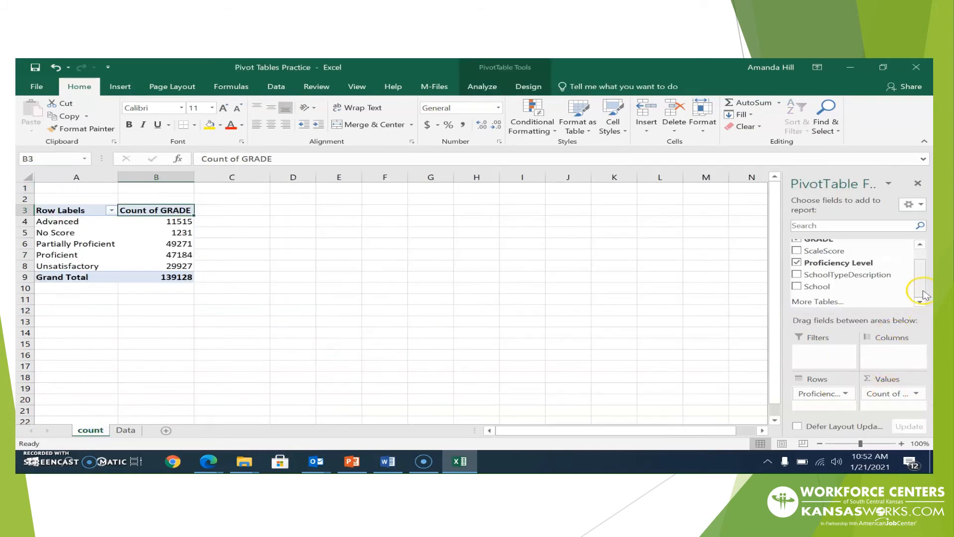
left_click_drag(920, 292, 921, 271)
left_click_drag(821, 259, 878, 360)
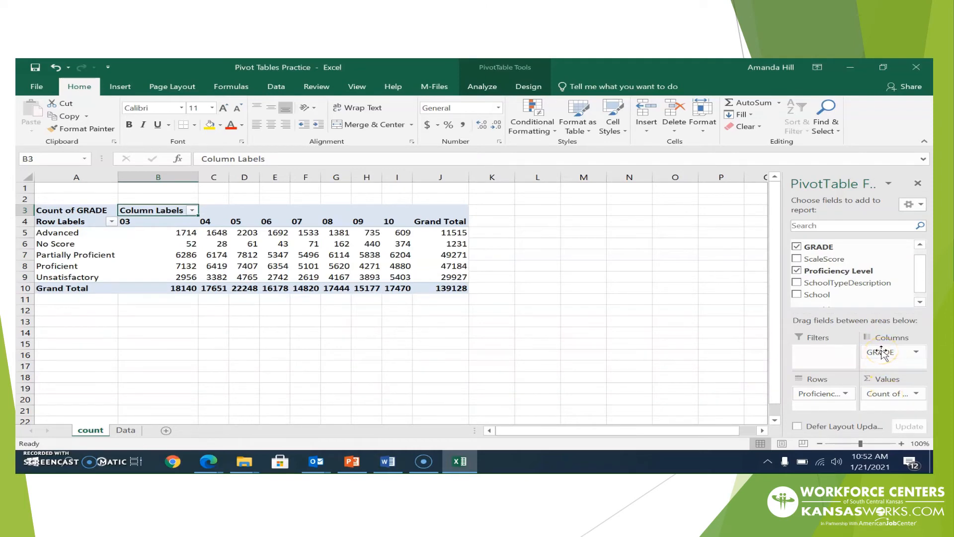
left_click(126, 430)
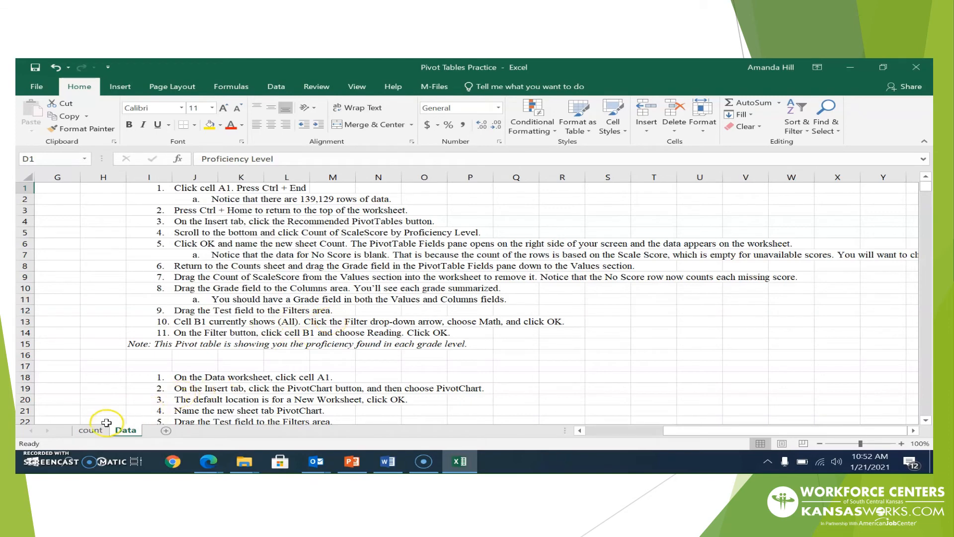
Add Test to the Filters area, giving the pivot a Test report filter set to (All)
left_click(91, 429)
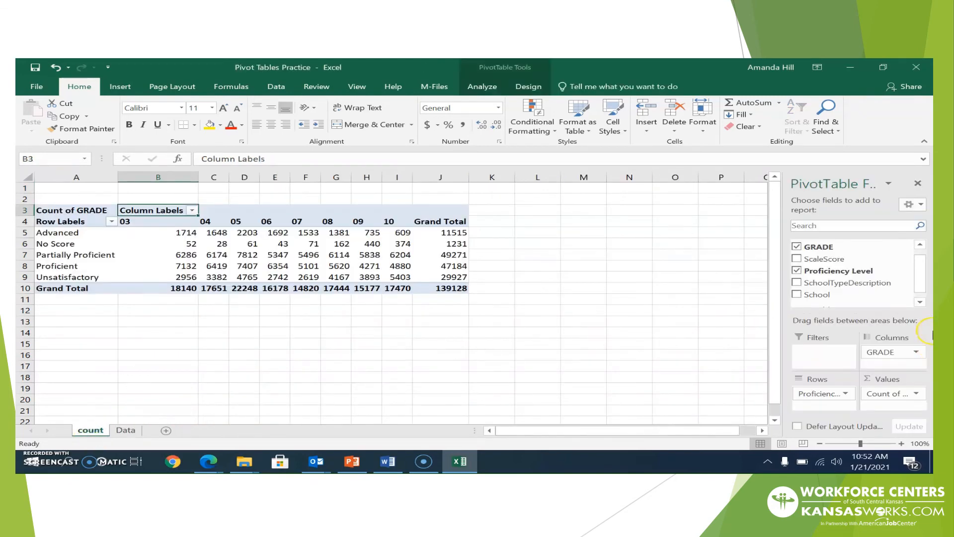
left_click_drag(920, 289, 916, 272)
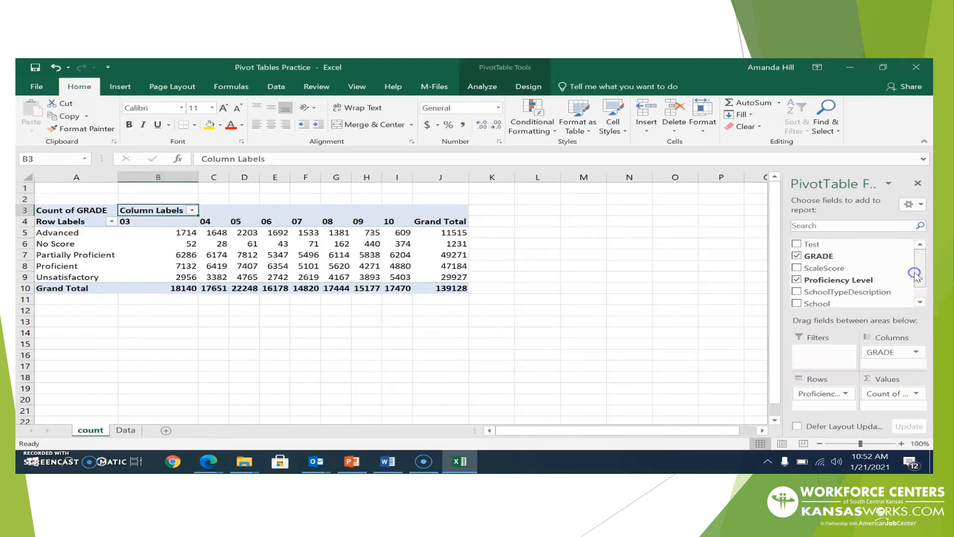
left_click_drag(810, 246, 805, 352)
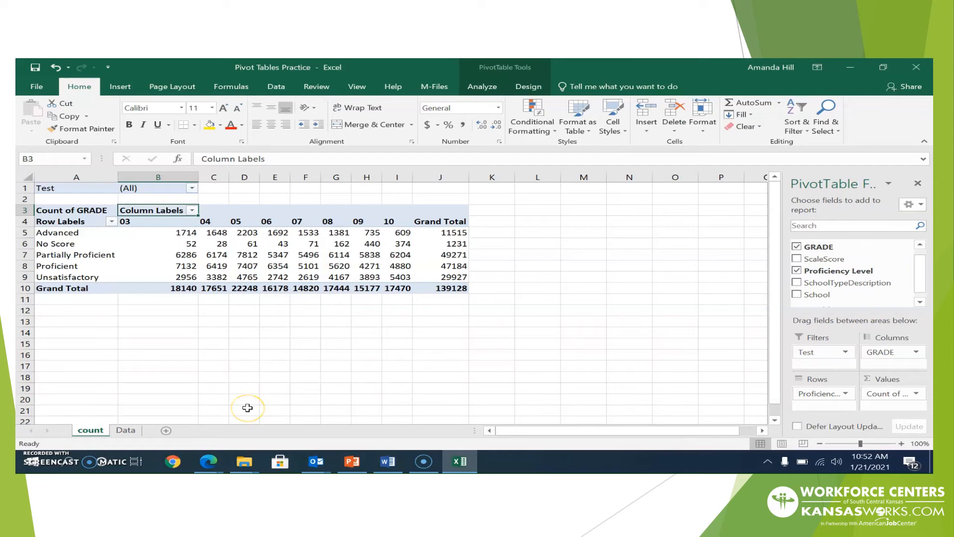
left_click(127, 432)
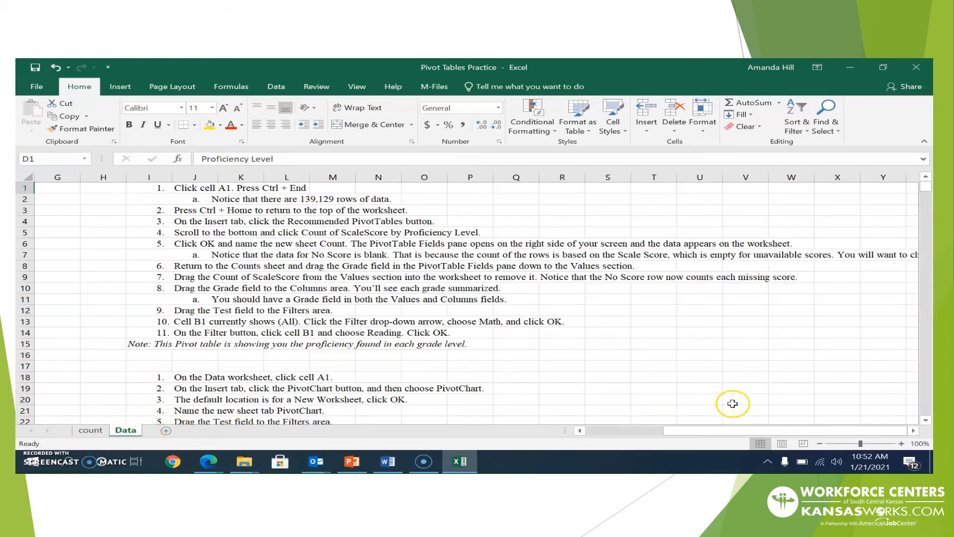
Filter the count pivot table's Test field to Math (total 41587), then go back to the Data sheet
left_click_drag(707, 432, 615, 432)
left_click(91, 430)
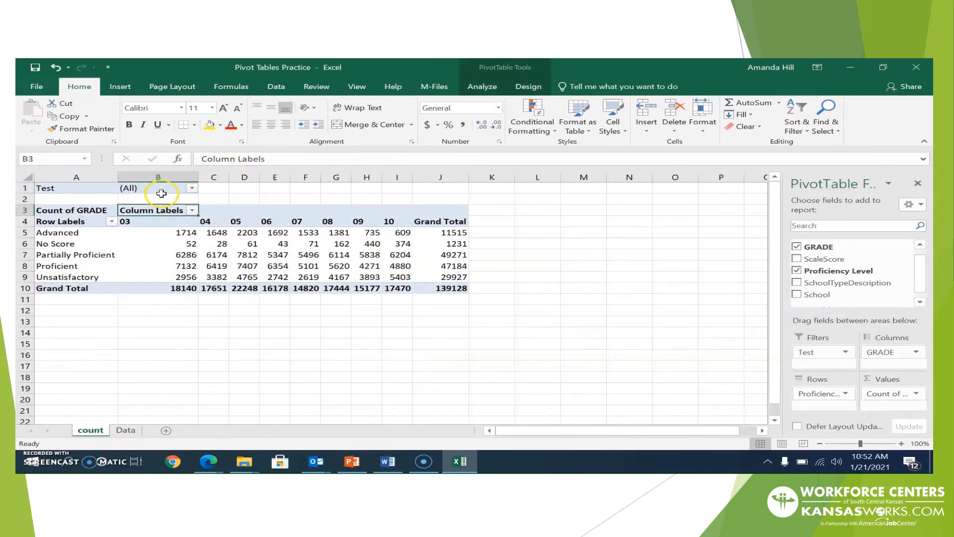
left_click(193, 189)
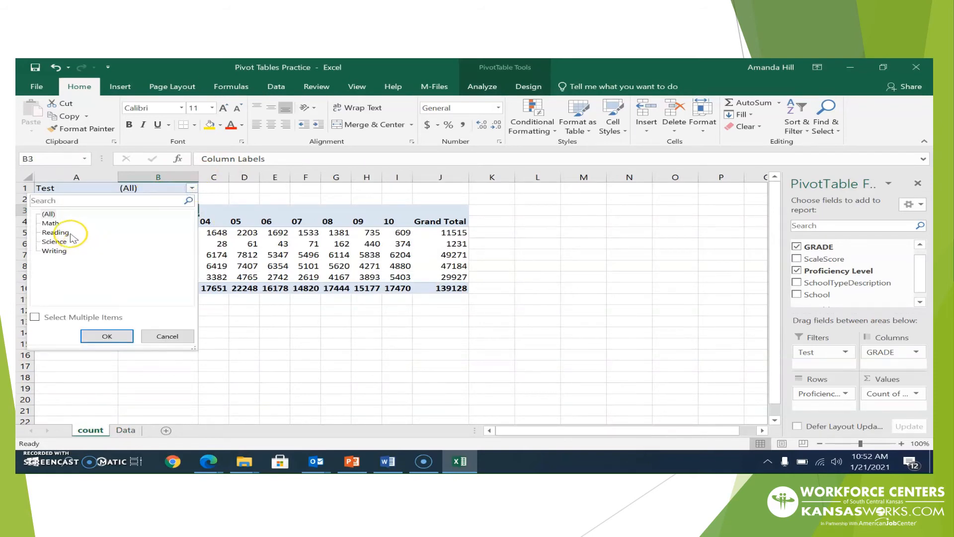
left_click(54, 225)
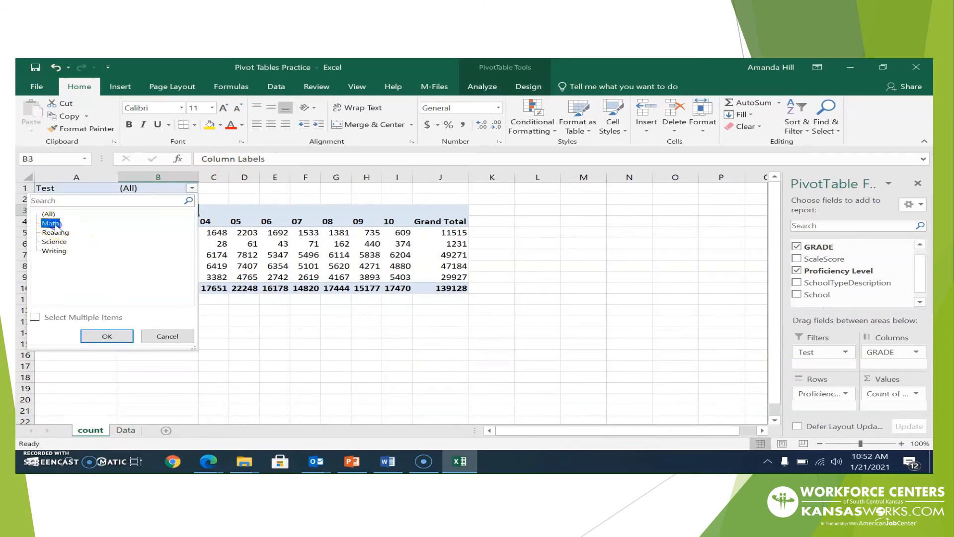
left_click(109, 337)
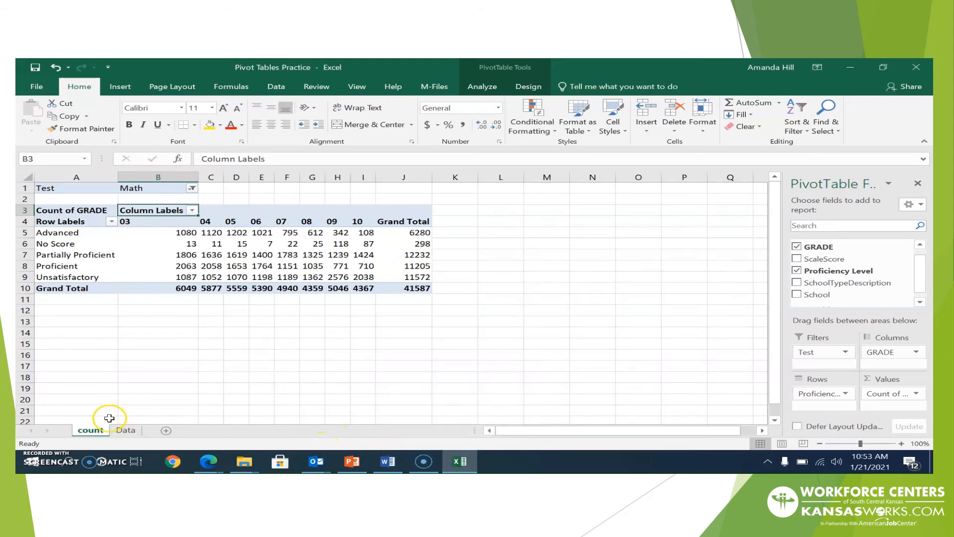
left_click(125, 429)
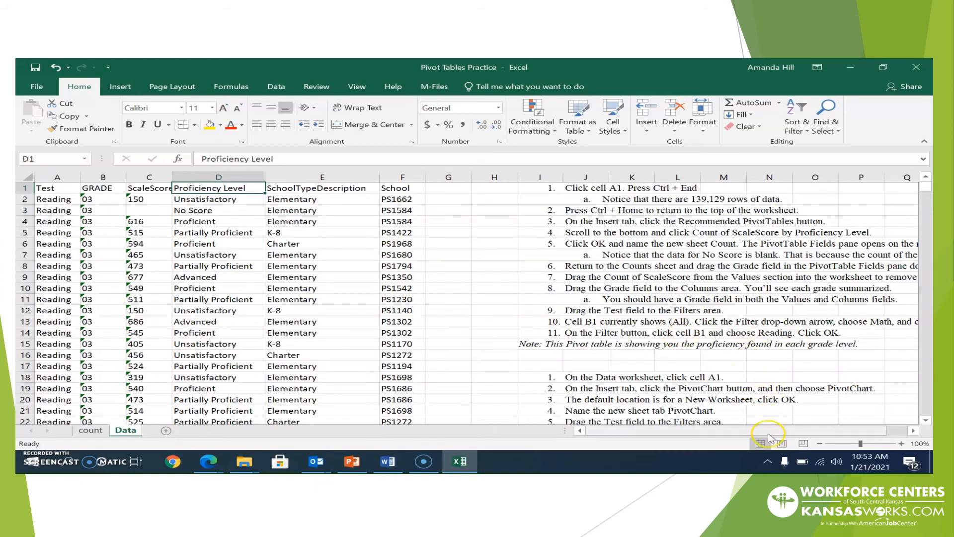
Change the count pivot's Test filter to Reading (total 41619), then return to the Data sheet
left_click_drag(775, 430, 811, 427)
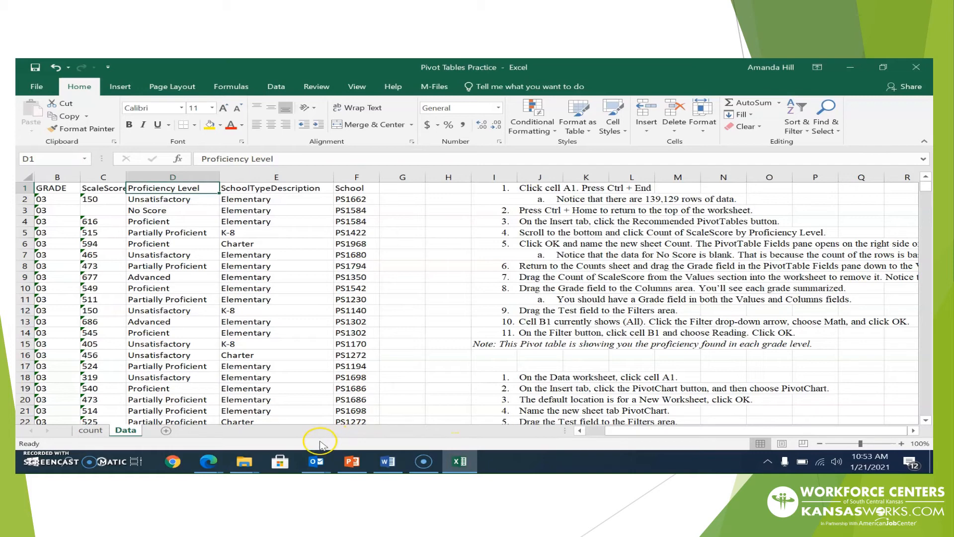
left_click(91, 430)
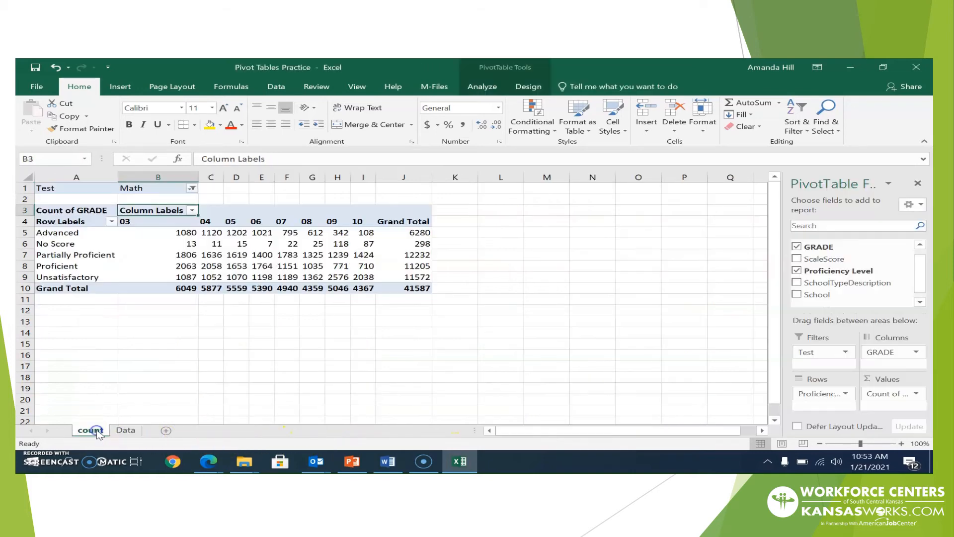
left_click(191, 188)
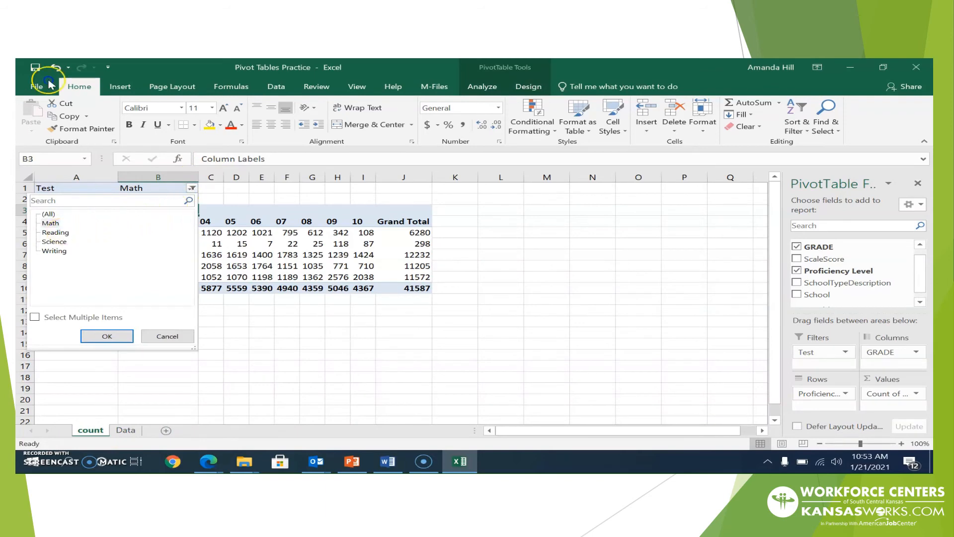
left_click(55, 232)
left_click(107, 338)
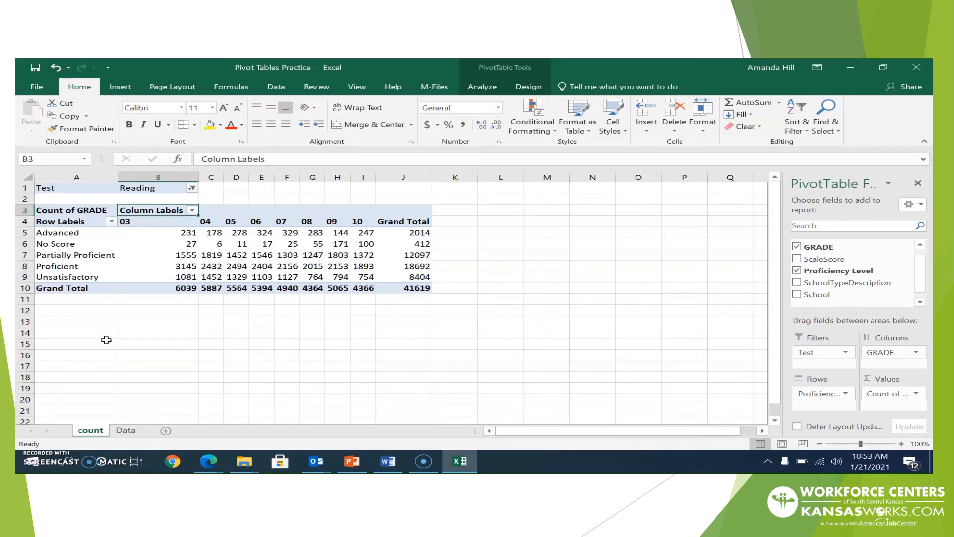
left_click(125, 430)
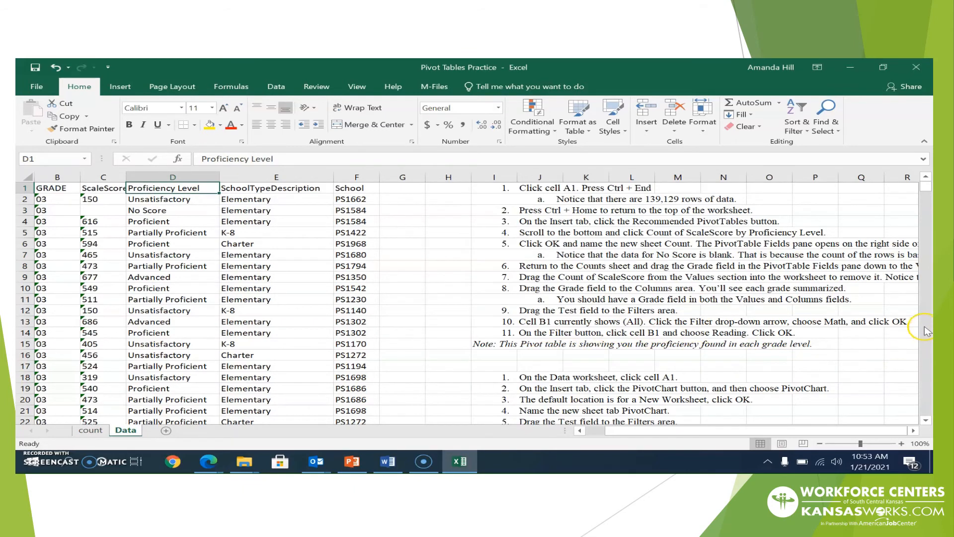
Scroll the Data sheet back to column A and select cell A1
scroll(923, 420, "down", 3)
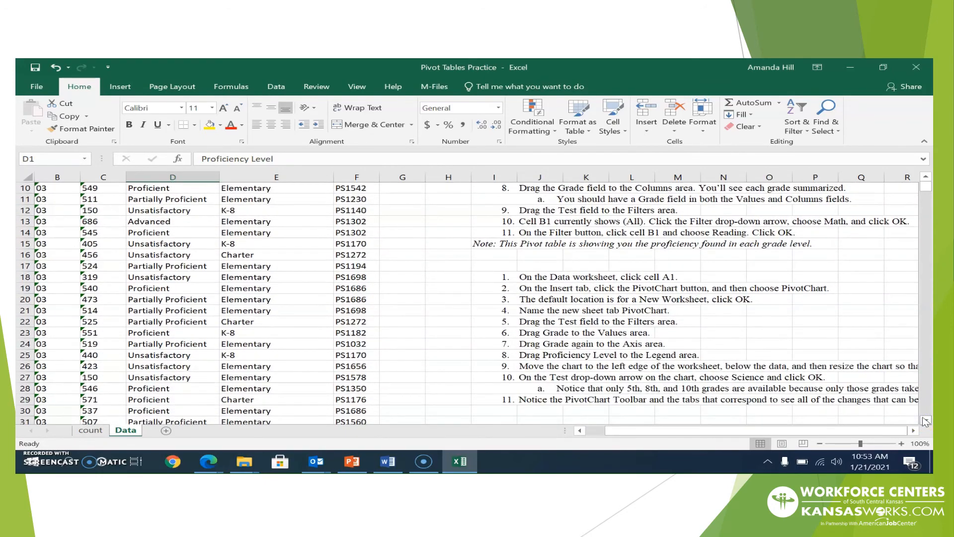
left_click(924, 420)
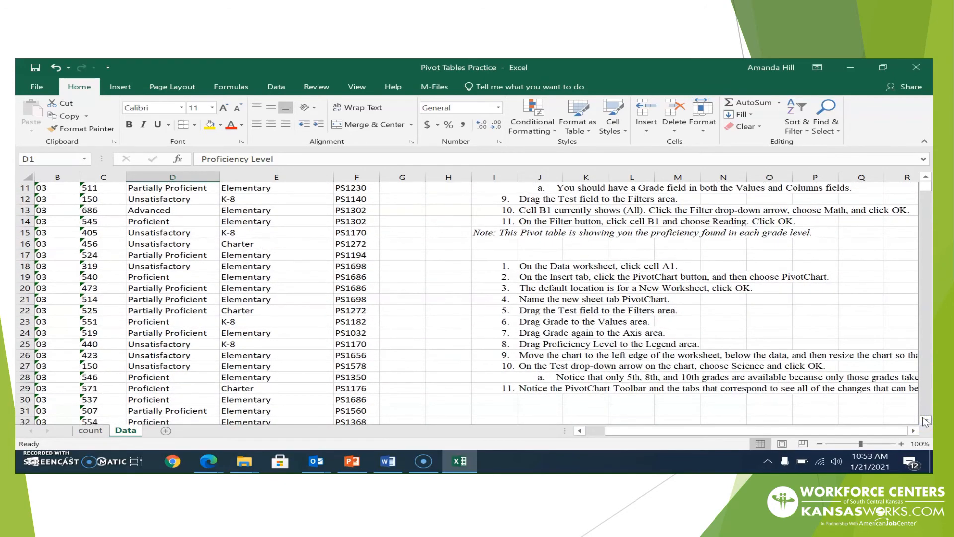
scroll(923, 421, "down", 3)
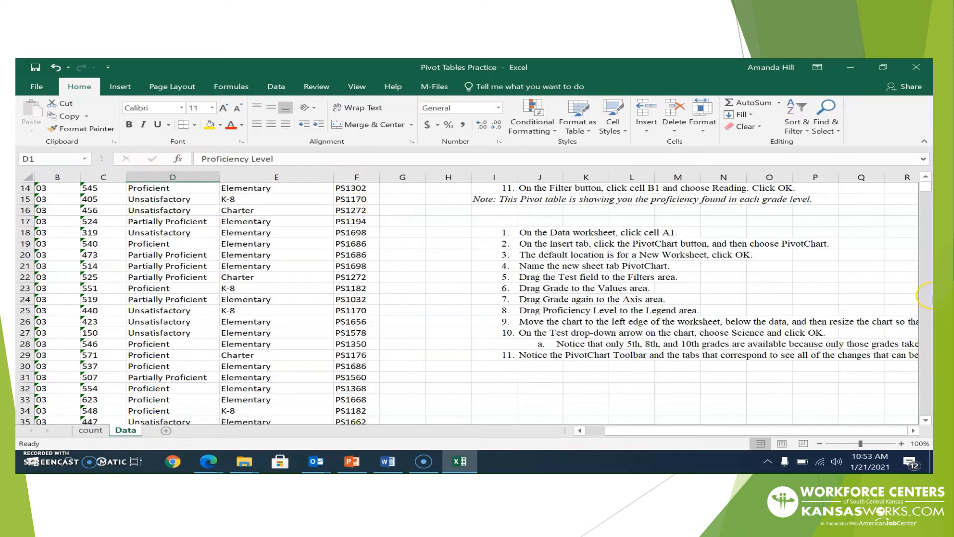
scroll(919, 192, "up", 5)
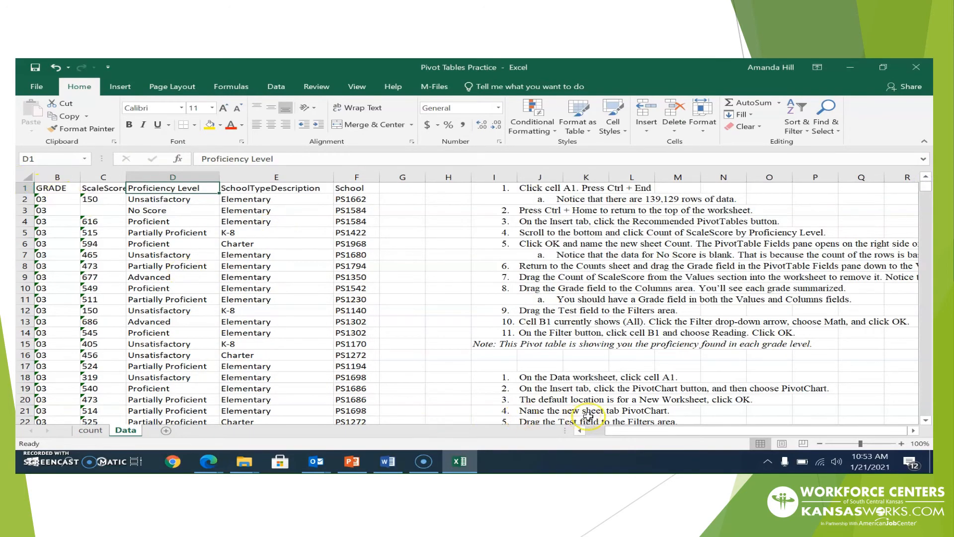
left_click_drag(609, 431, 576, 439)
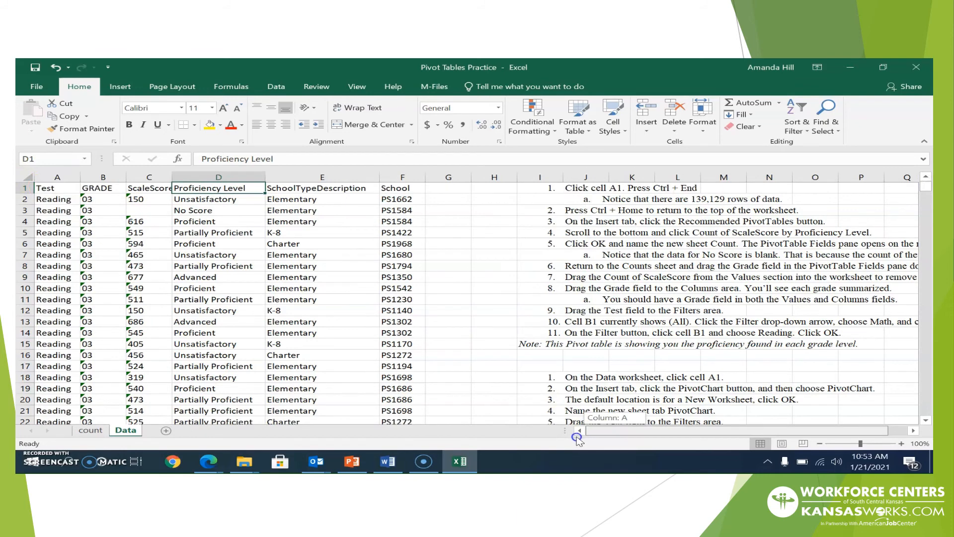
left_click(53, 189)
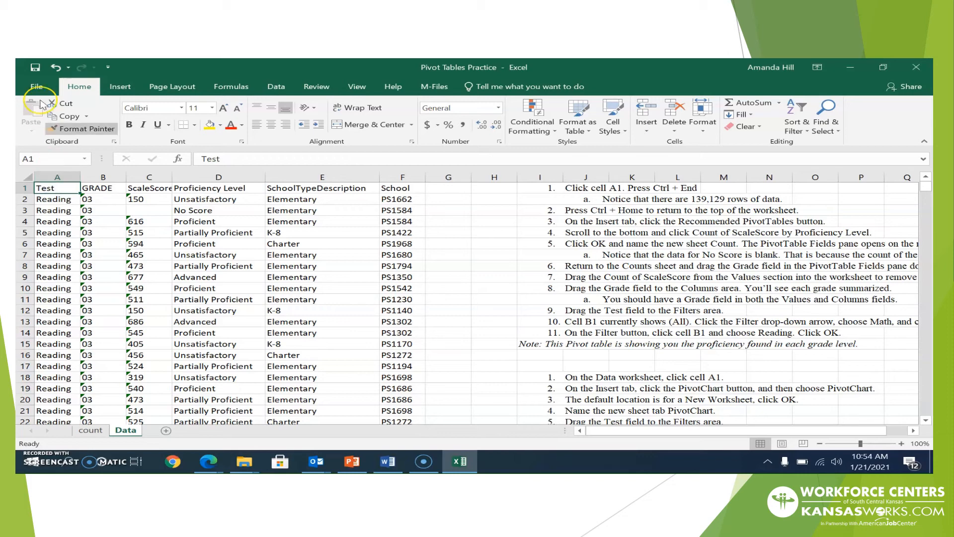
Insert a PivotChart from Data!$A$1:$F$139129 onto a new worksheet
left_click(112, 89)
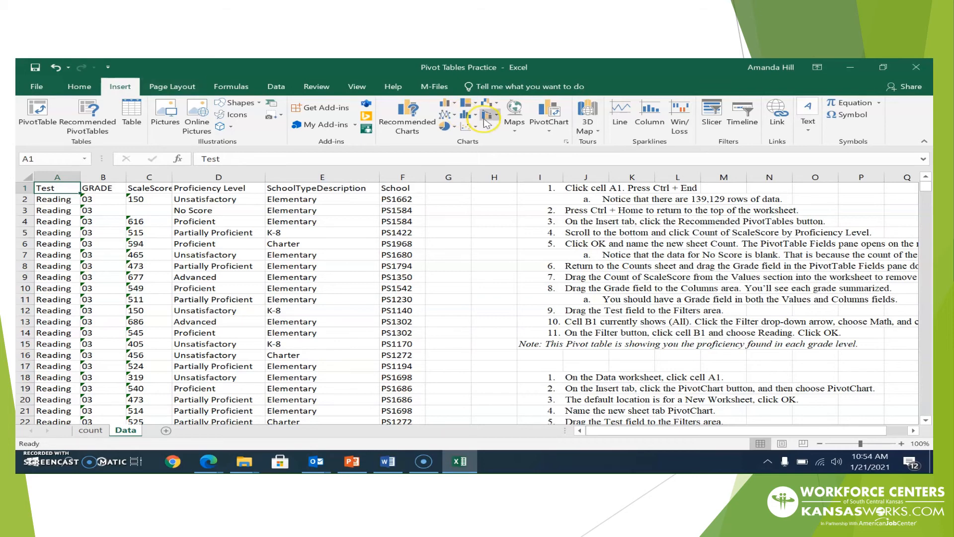
left_click(552, 124)
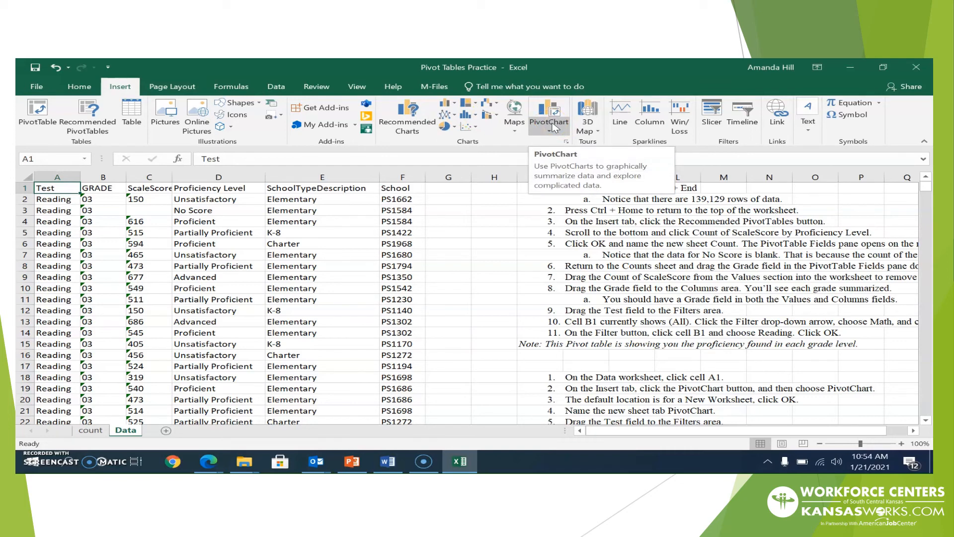
left_click(554, 128)
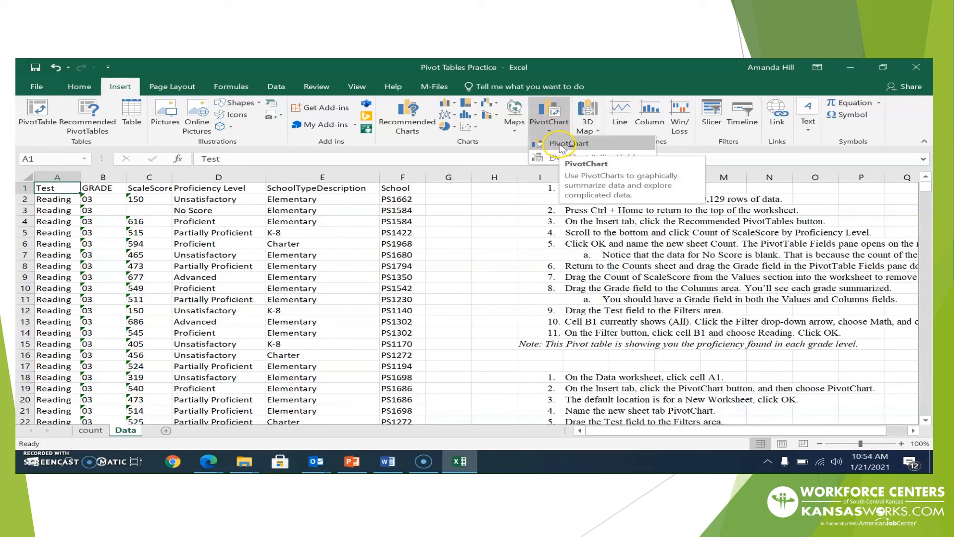
left_click(562, 145)
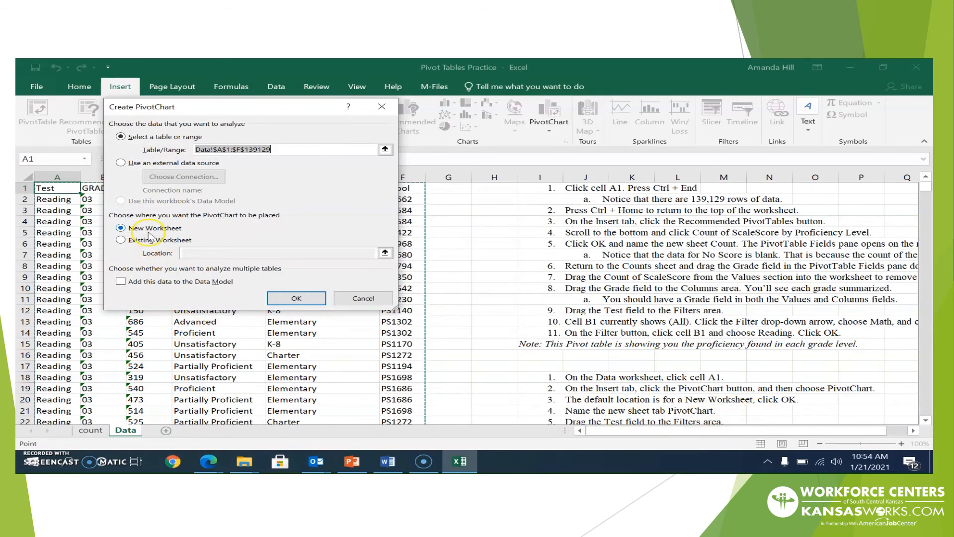
left_click(280, 298)
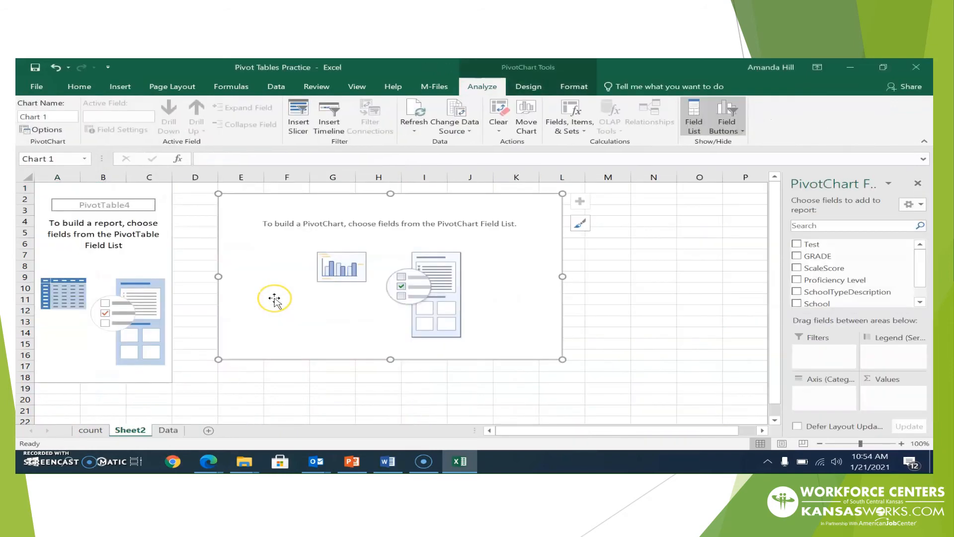
Rename Sheet2 to 'Pivot Chart', then return to the Data sheet instructions
left_click(166, 431)
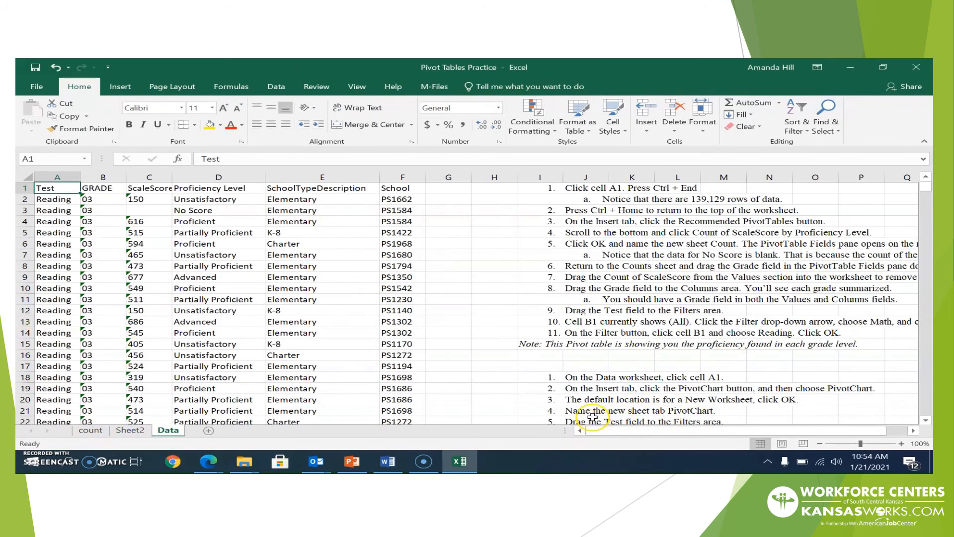
left_click(124, 430)
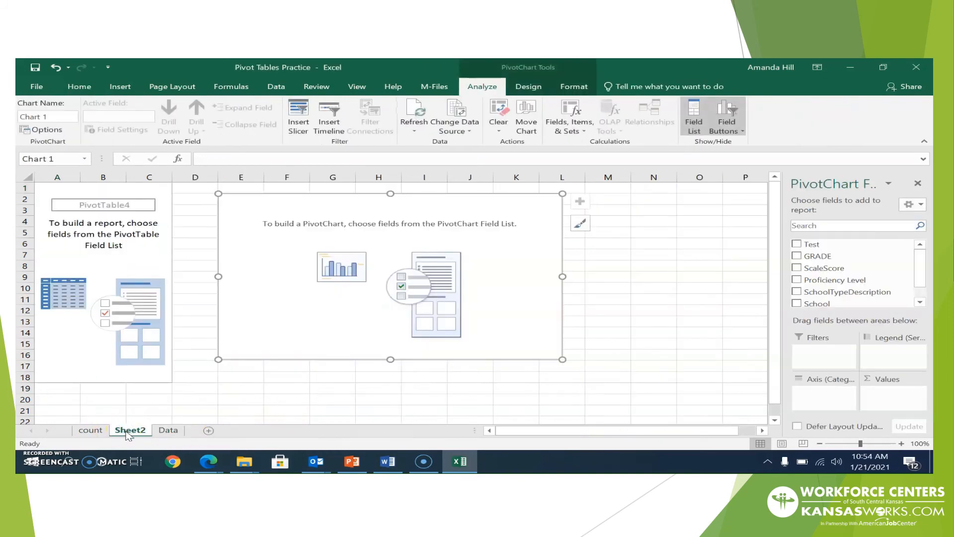
right_click(128, 434)
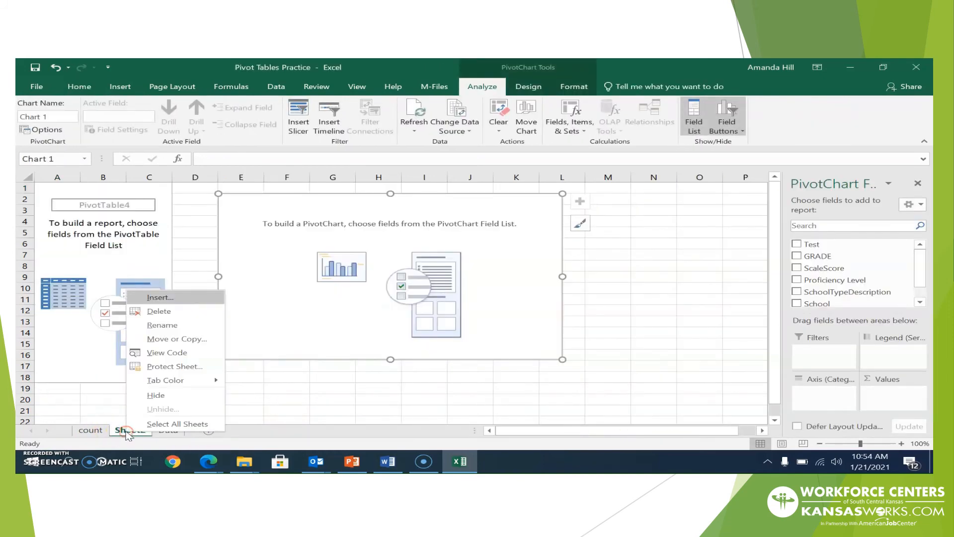
left_click(155, 328)
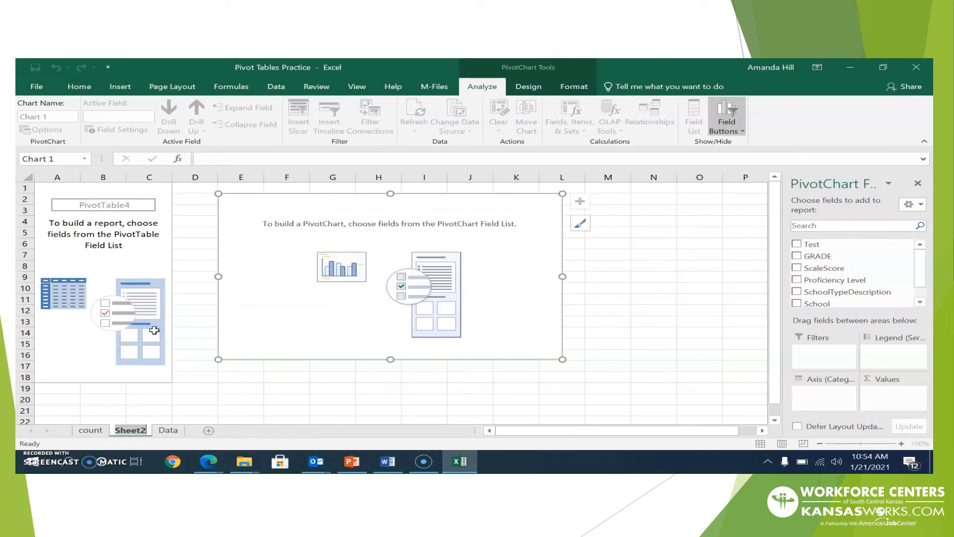
type("Pivot Chart")
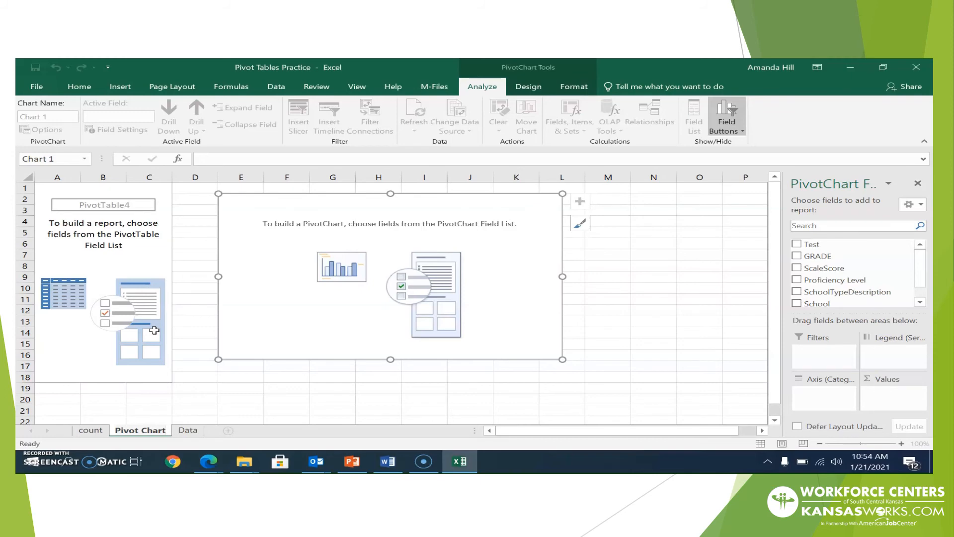
left_click(190, 430)
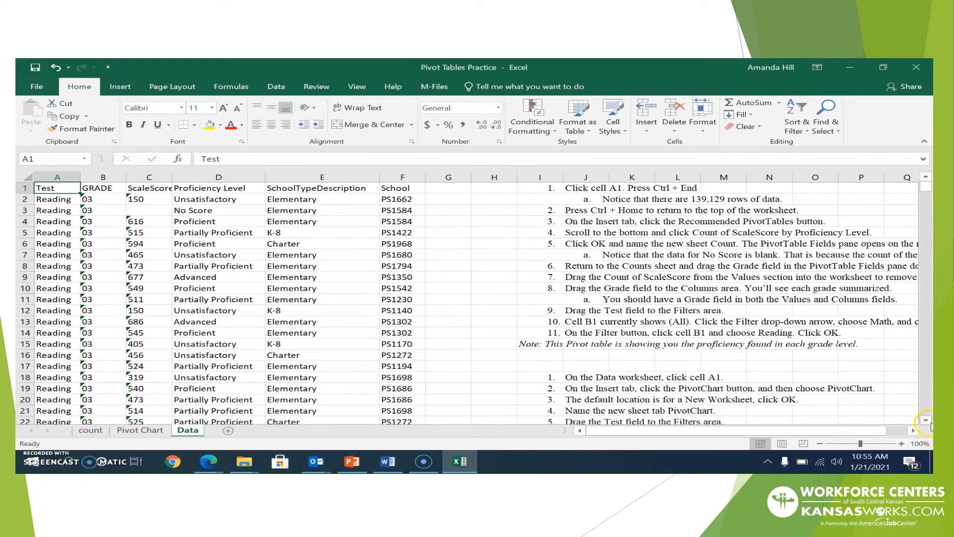
scroll(927, 422, "down", 10)
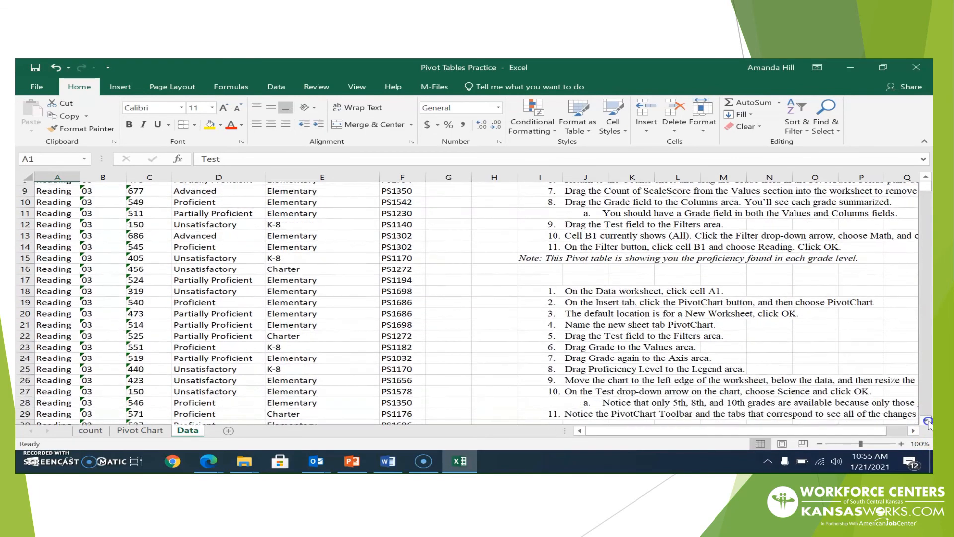
Add Test as the PivotChart's report filter on the Pivot Chart sheet
scroll(927, 422, "down", 7)
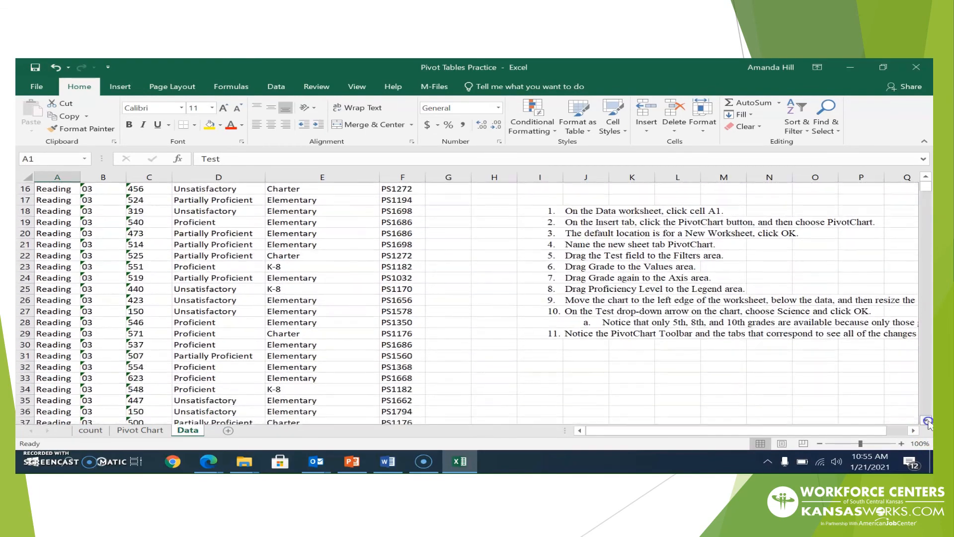
scroll(928, 422, "down", 4)
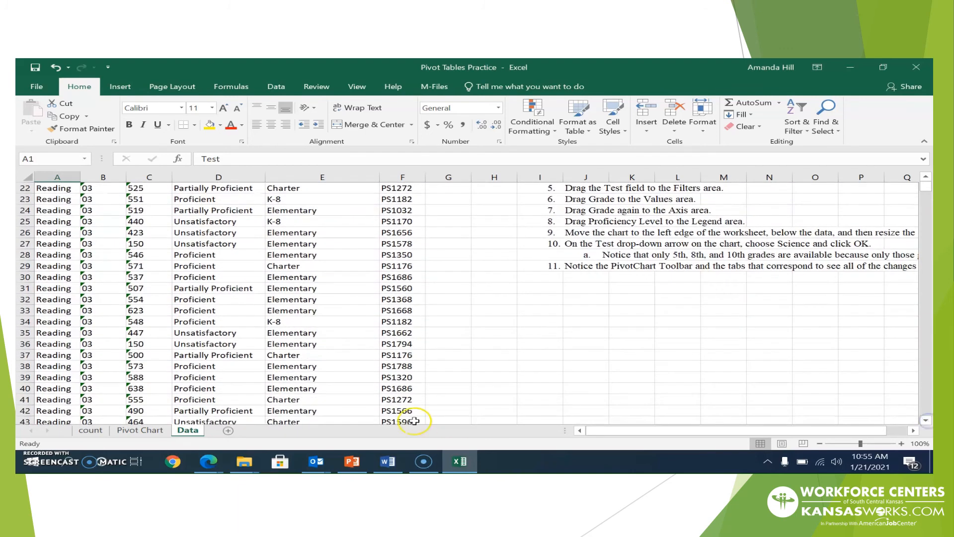
left_click(131, 432)
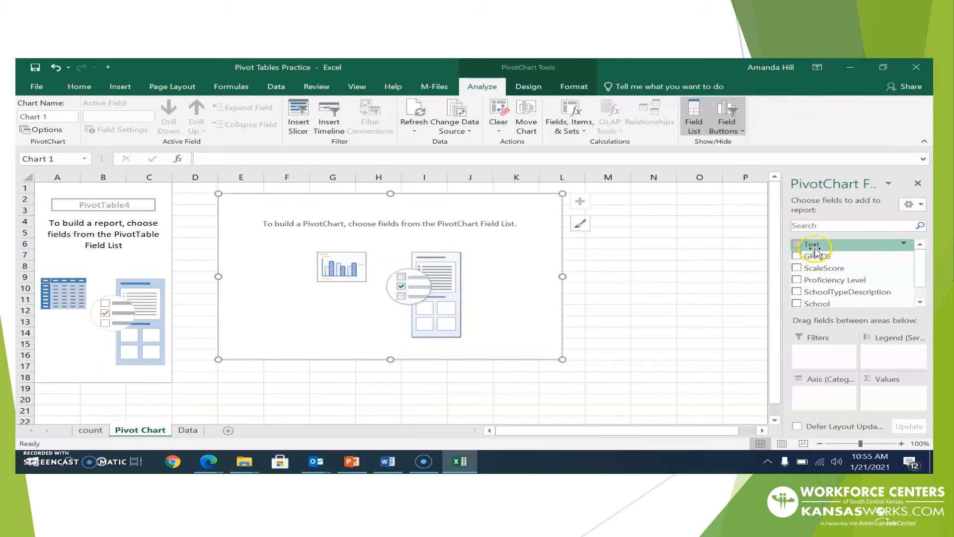
left_click_drag(815, 248, 818, 350)
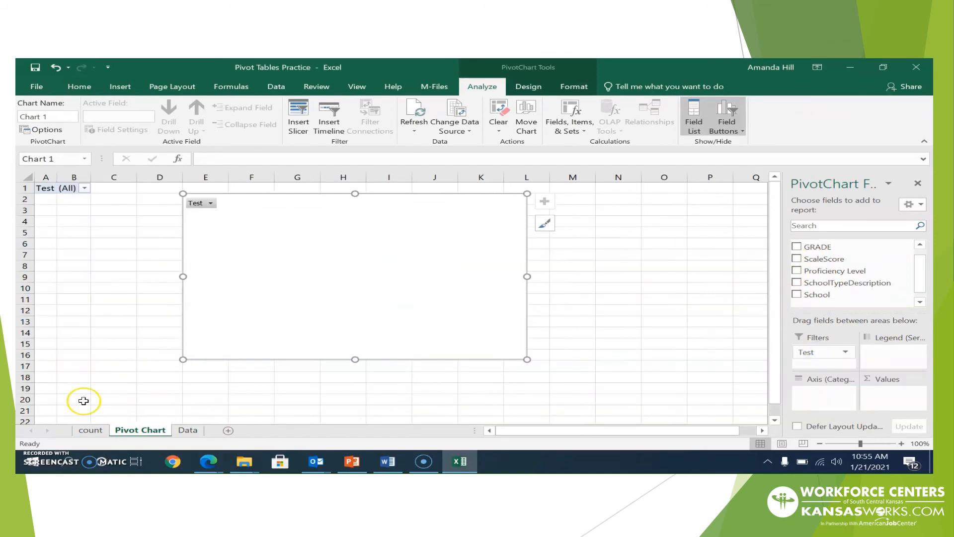
left_click(187, 431)
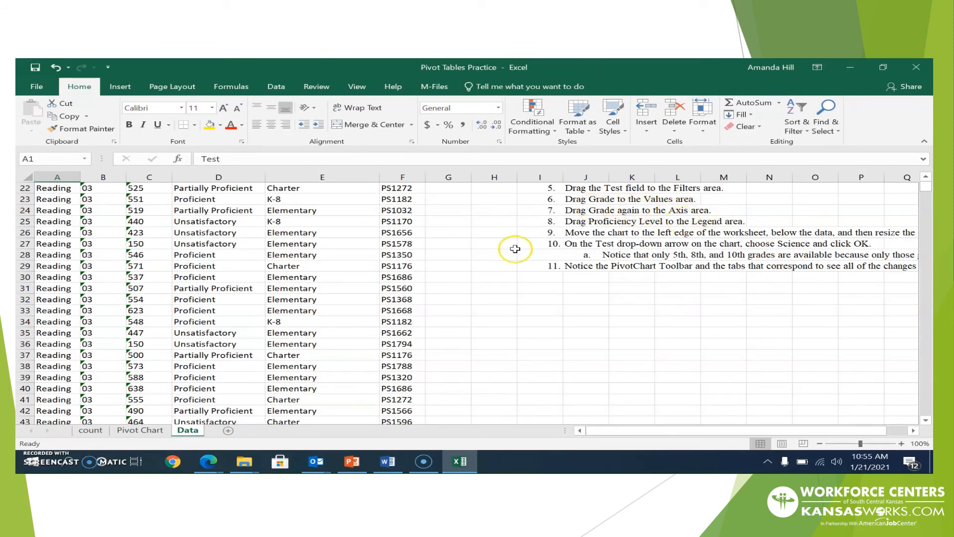
left_click(152, 431)
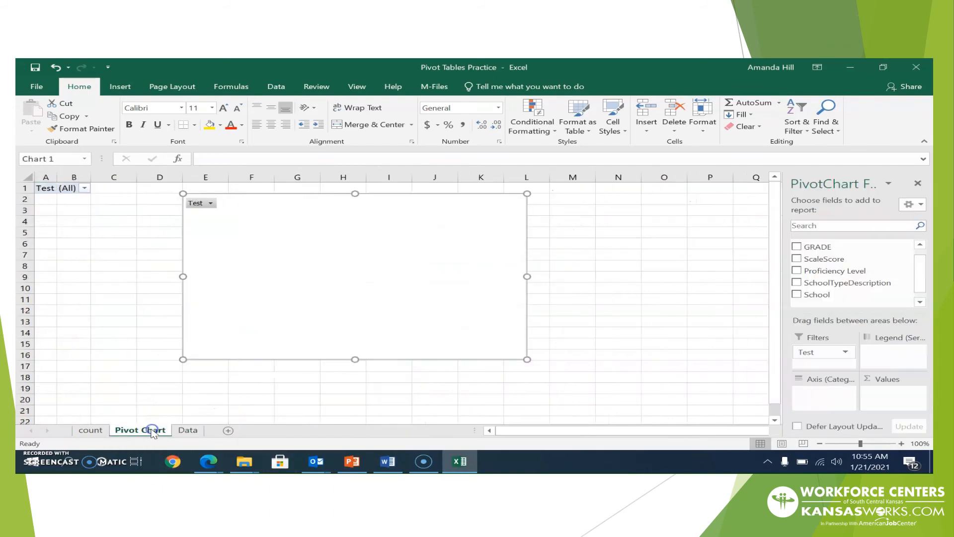
Put Count of GRADE in Values and GRADE on the axis, charting grades 03–10 (total 139128)
left_click_drag(814, 251, 886, 396)
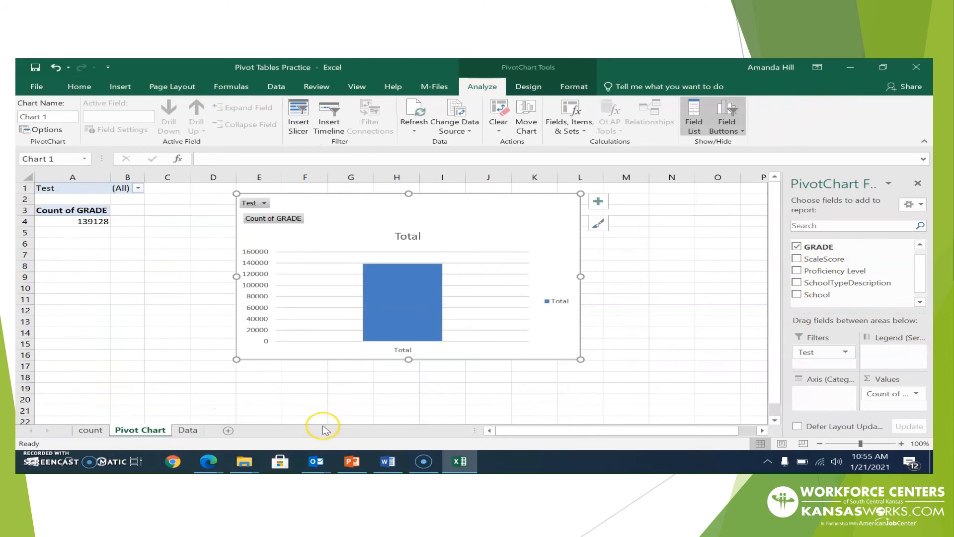
left_click(187, 430)
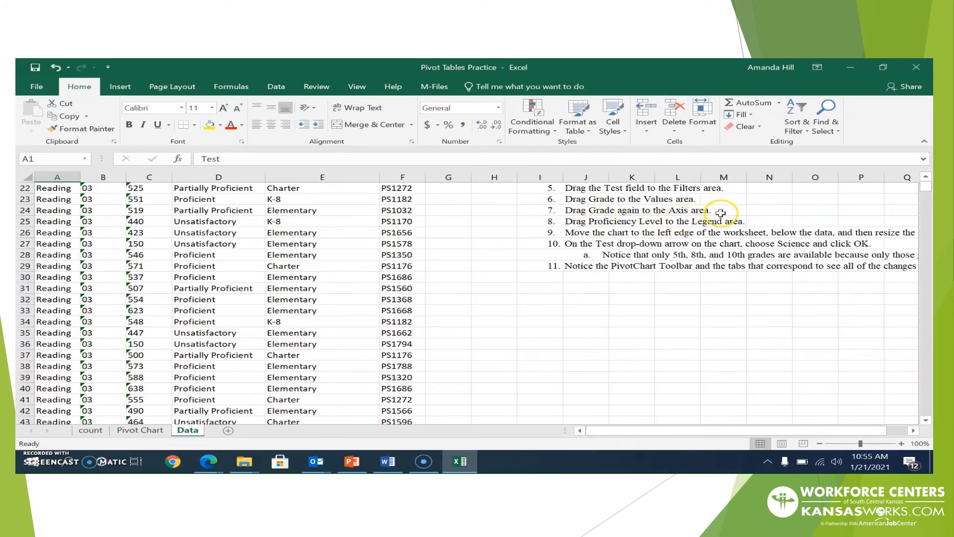
left_click(114, 432)
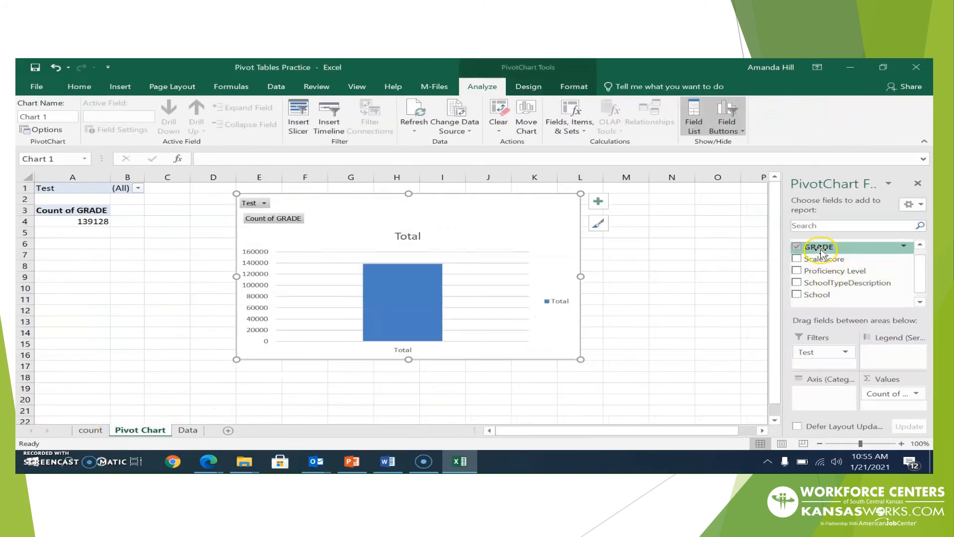
left_click_drag(820, 252, 818, 395)
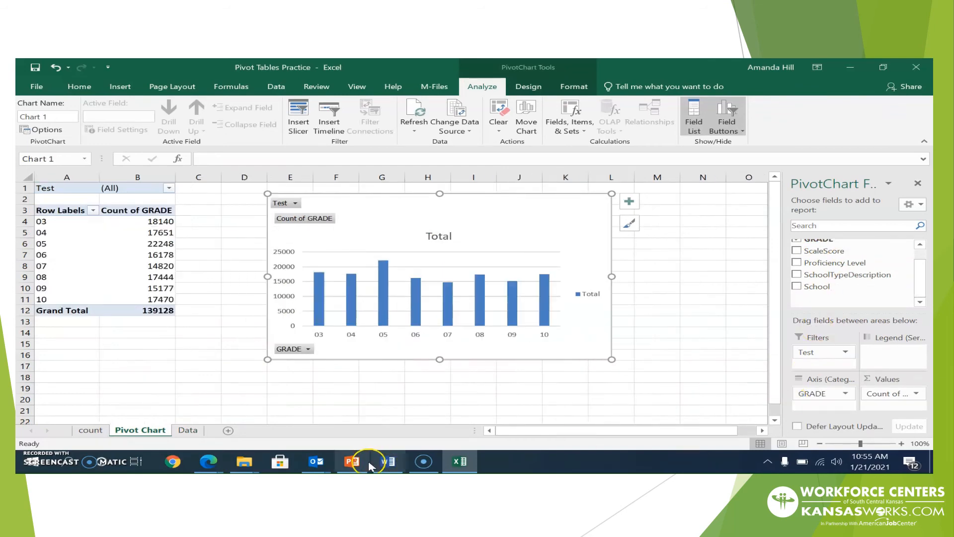
mouse_move(245, 462)
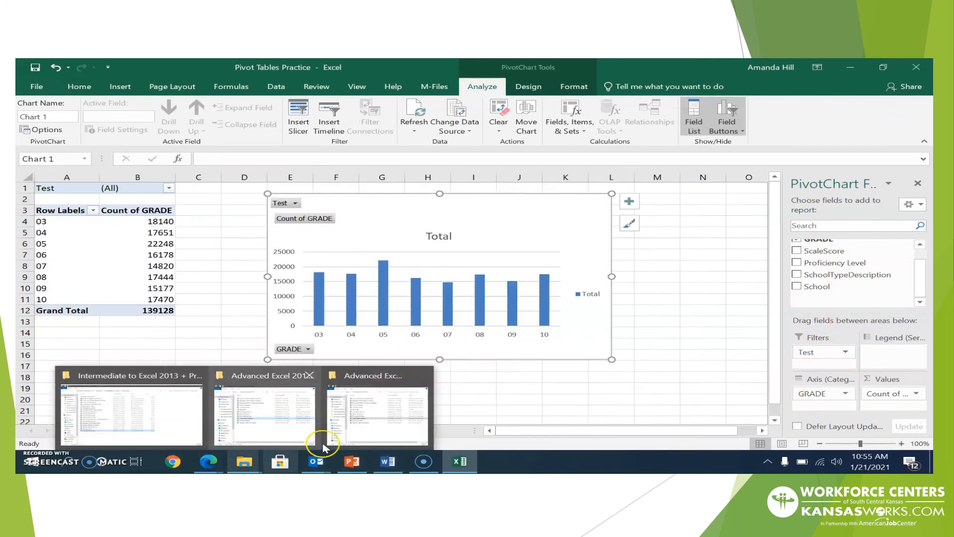
left_click(503, 386)
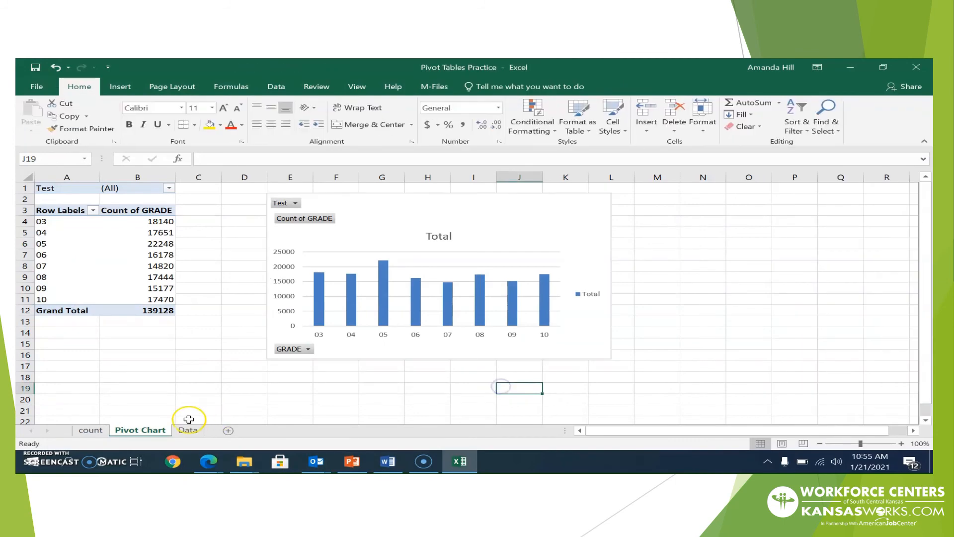
left_click(187, 429)
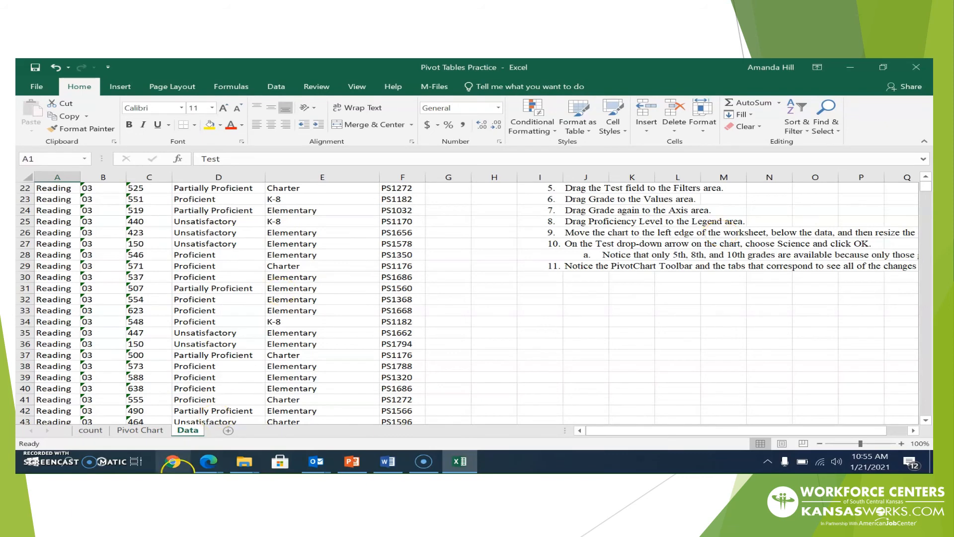
left_click(153, 431)
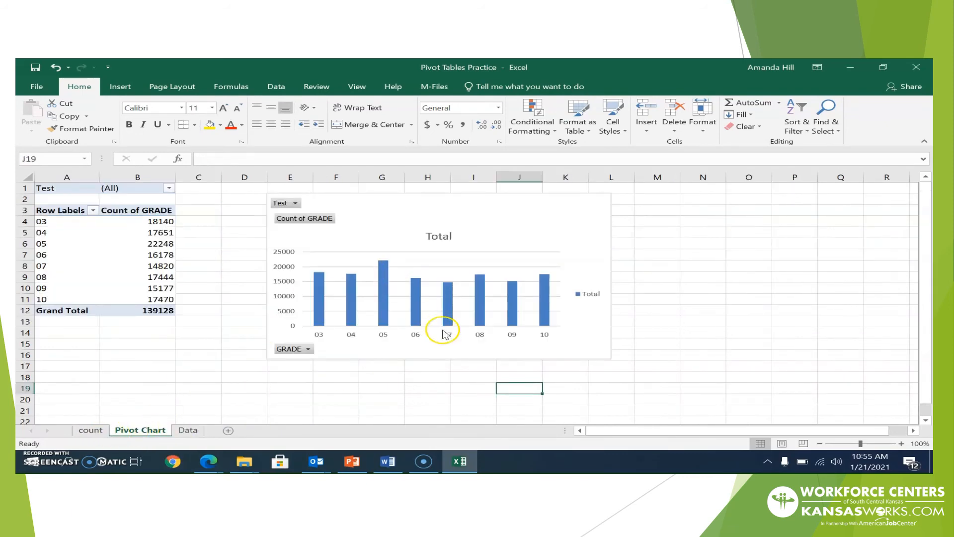
left_click(439, 351)
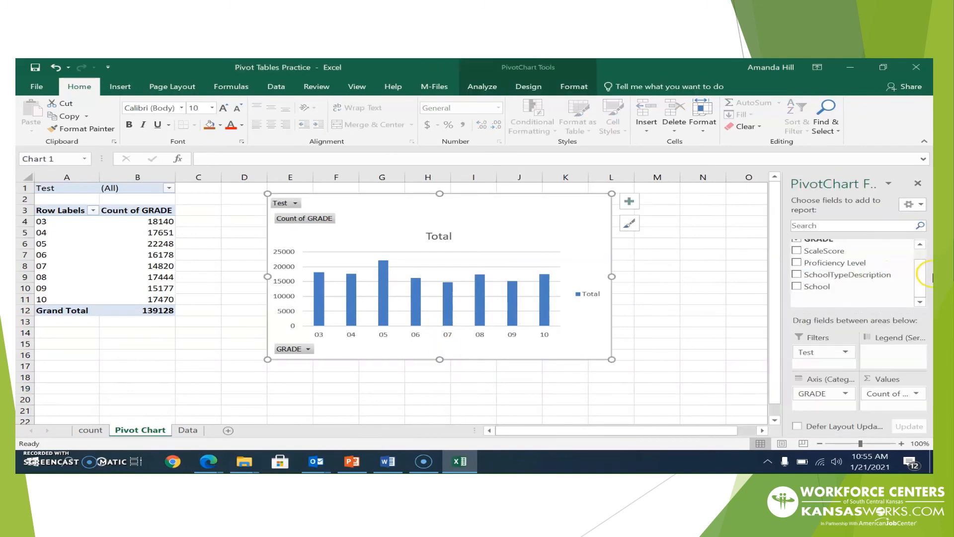
Add Proficiency Level as the chart's legend series, then view steps 5–11 on the Data sheet
left_click(922, 257)
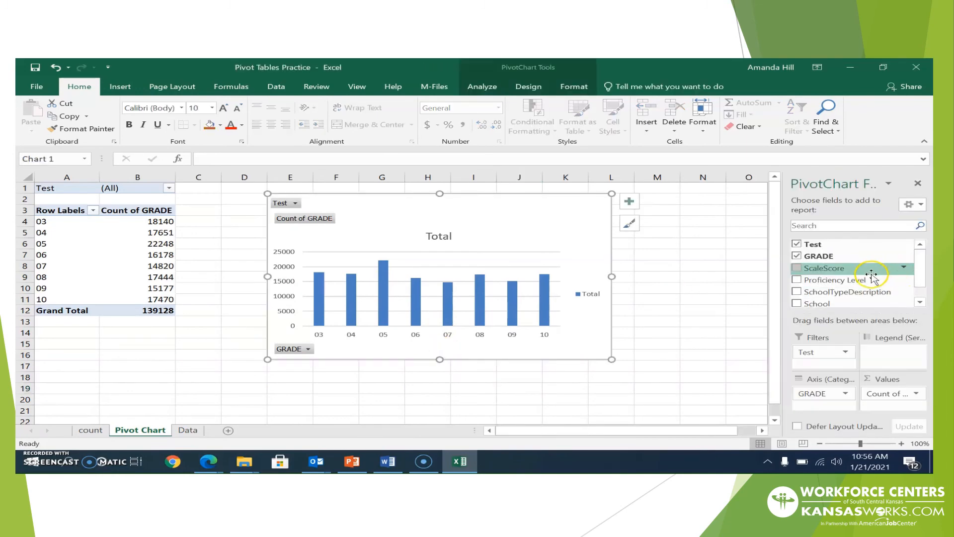
left_click_drag(880, 292, 899, 347)
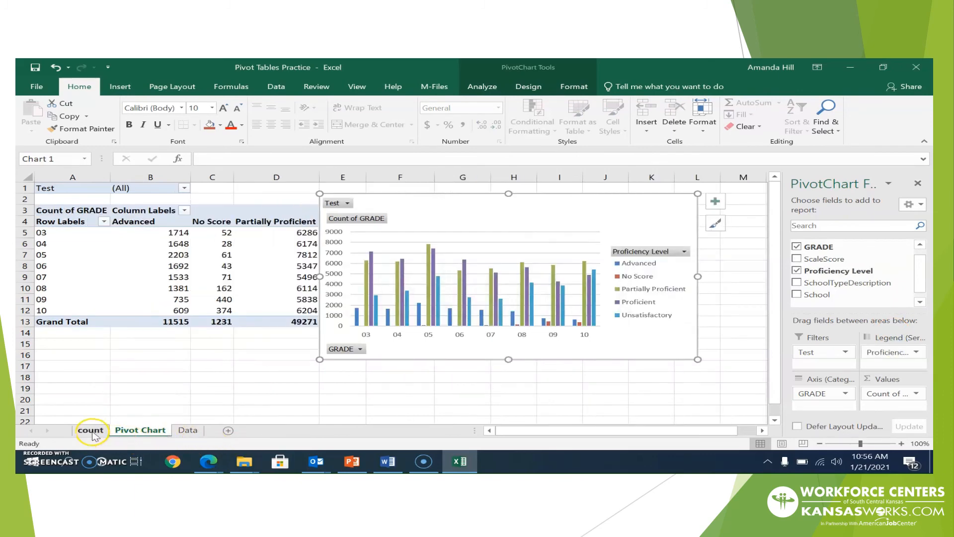
left_click(187, 430)
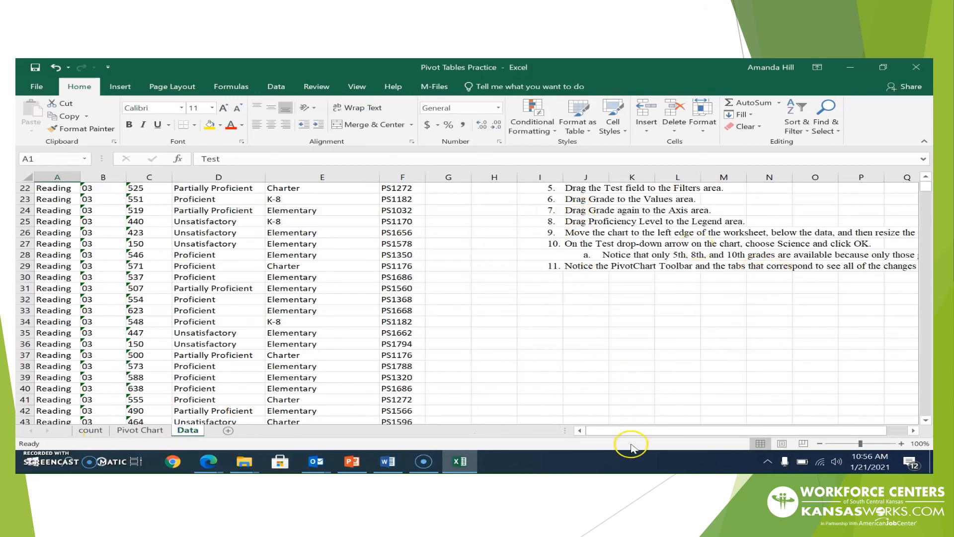
left_click_drag(627, 431, 687, 429)
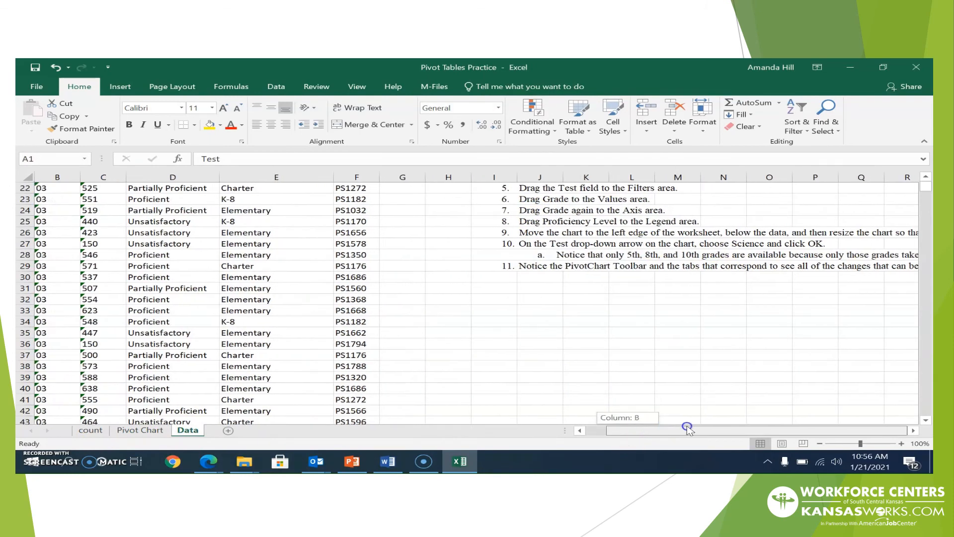
left_click(913, 430)
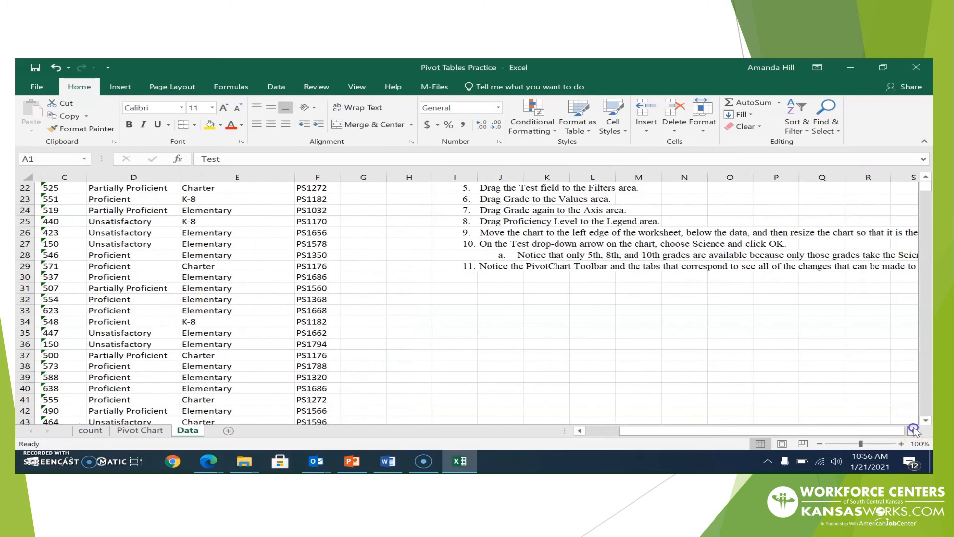
left_click(914, 430)
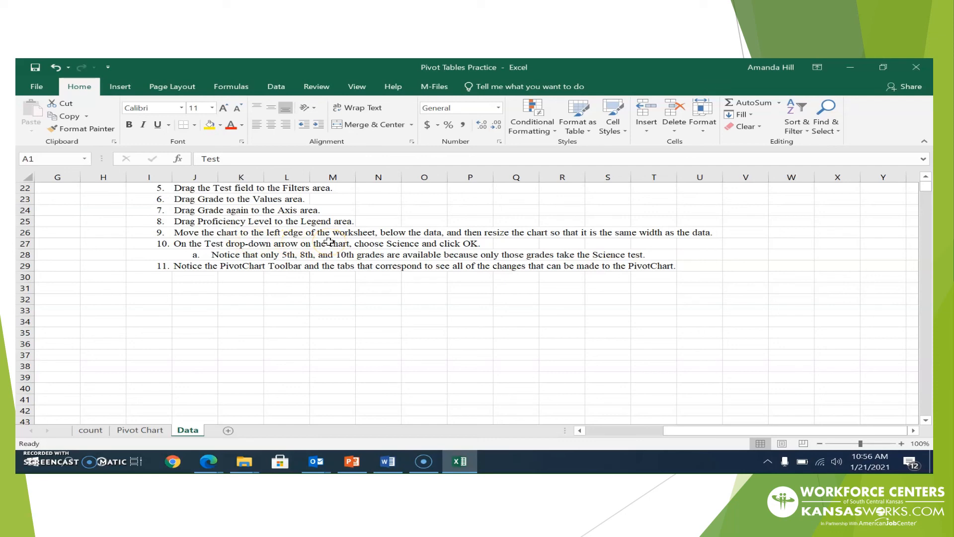
Move the PivotChart below the pivot table and stretch it to column G
left_click(138, 430)
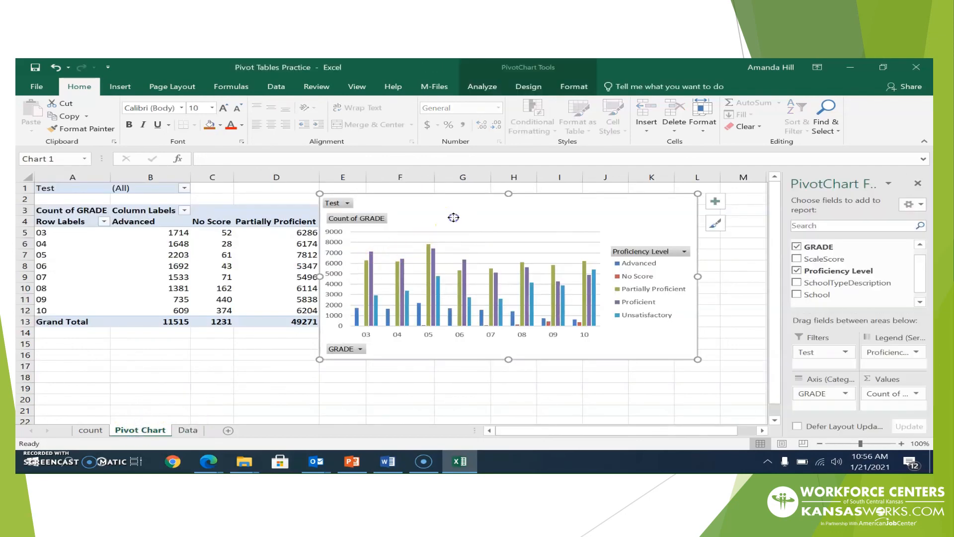
mouse_move(450, 216)
left_mouse_down()
mouse_move(401, 311)
mouse_move(186, 367)
mouse_move(169, 359)
left_mouse_up()
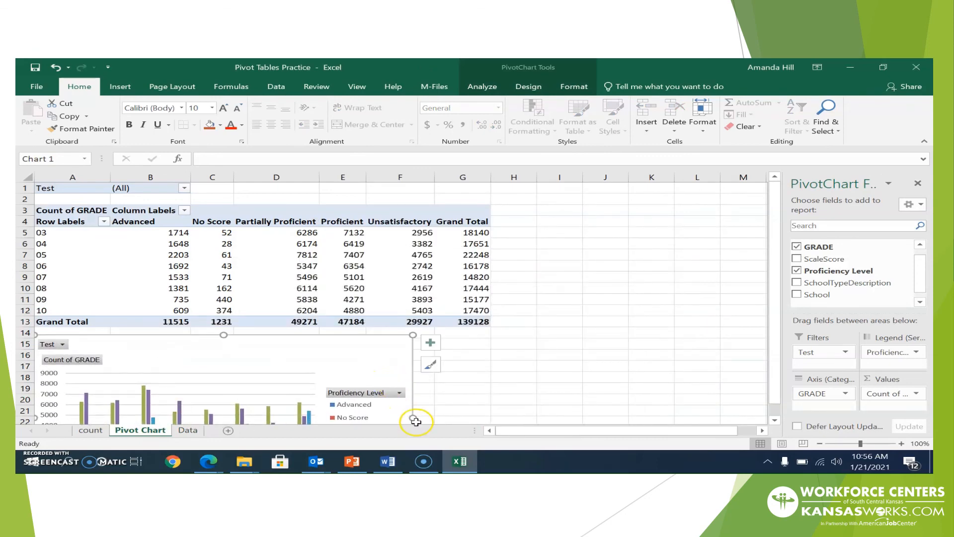
left_click_drag(414, 415, 491, 411)
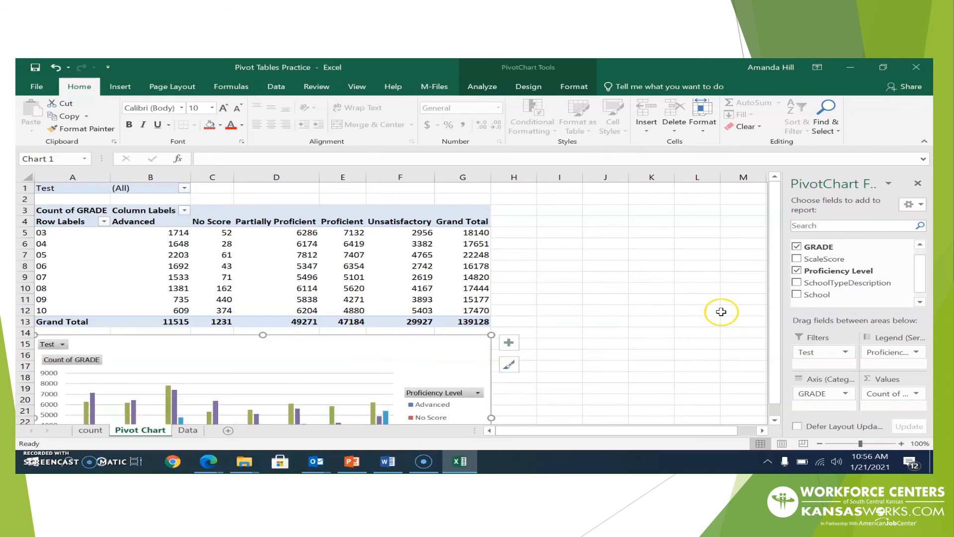
left_click_drag(774, 348, 764, 383)
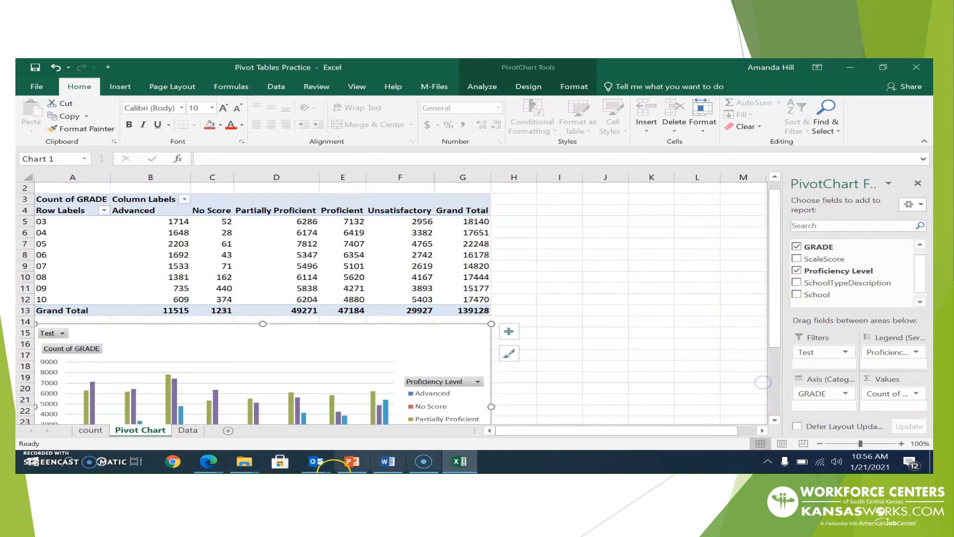
left_click(188, 430)
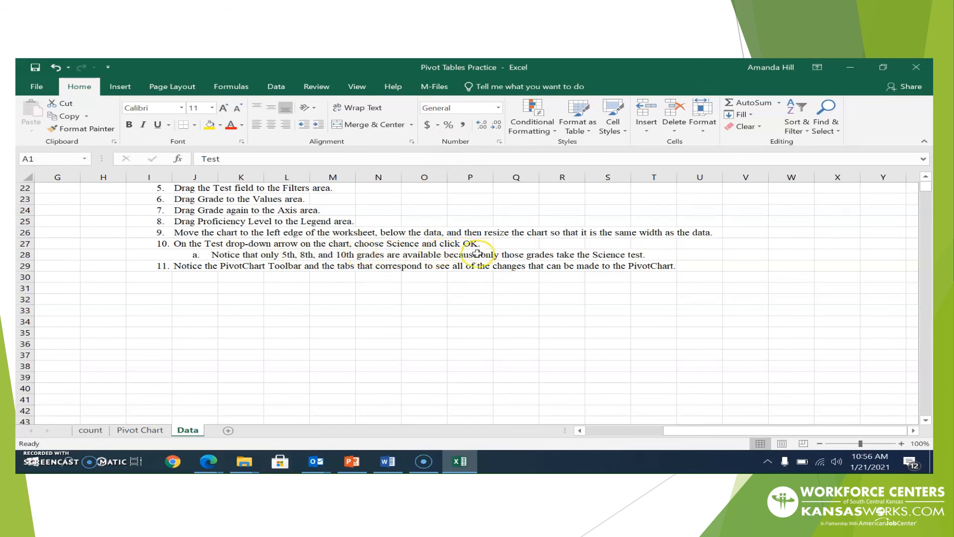
Set the PivotChart's Test filter to Science, leaving only grades 05, 08 and 10
left_click(140, 430)
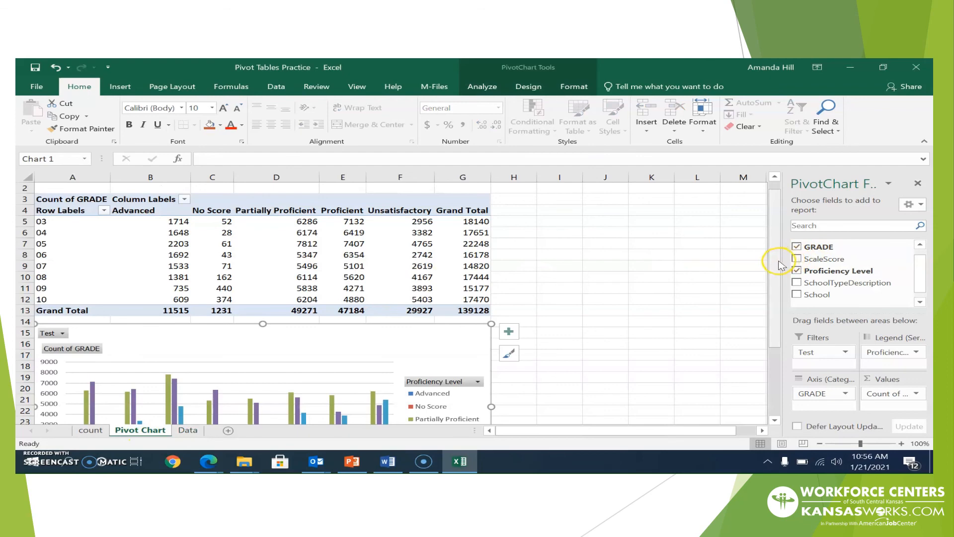
scroll(779, 265, "down", 2)
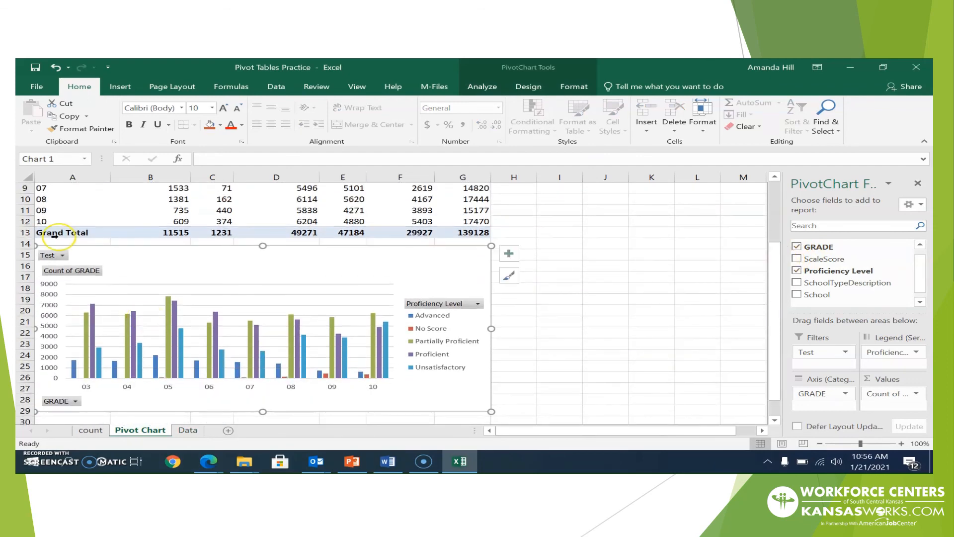
left_click(63, 255)
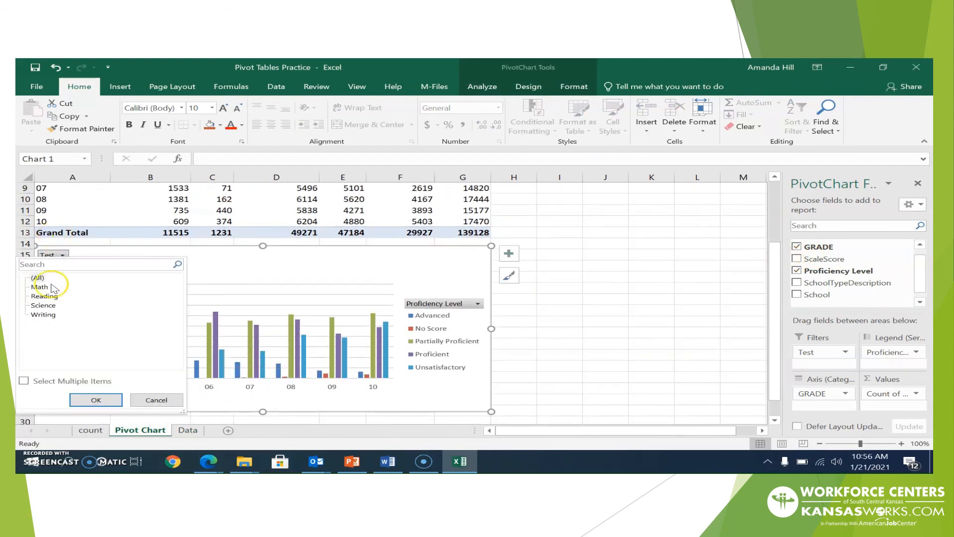
left_click(44, 305)
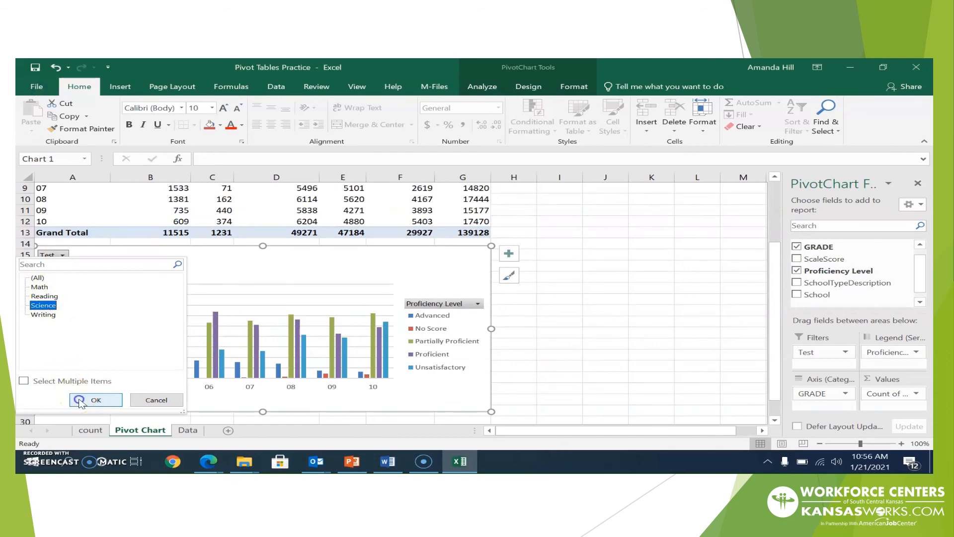
left_click(96, 400)
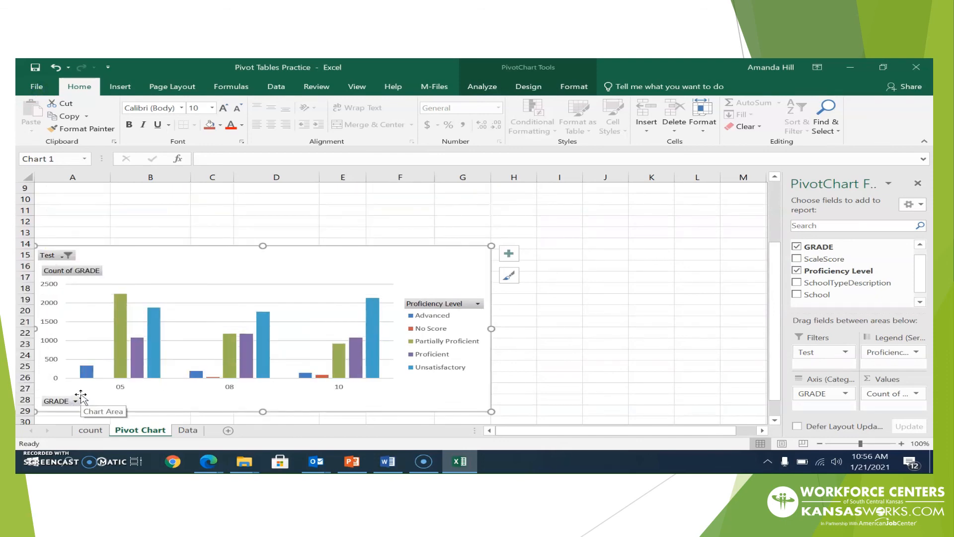
left_click(188, 431)
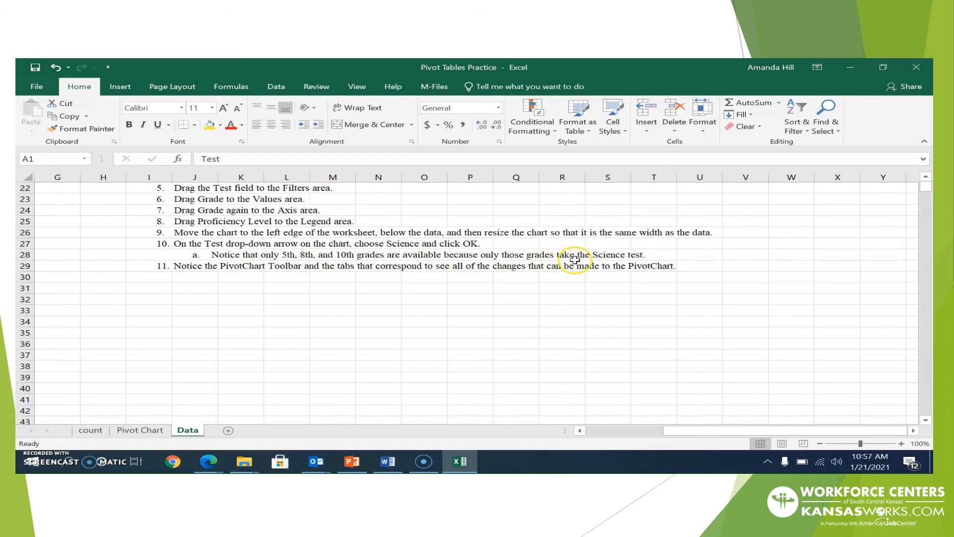
left_click(144, 432)
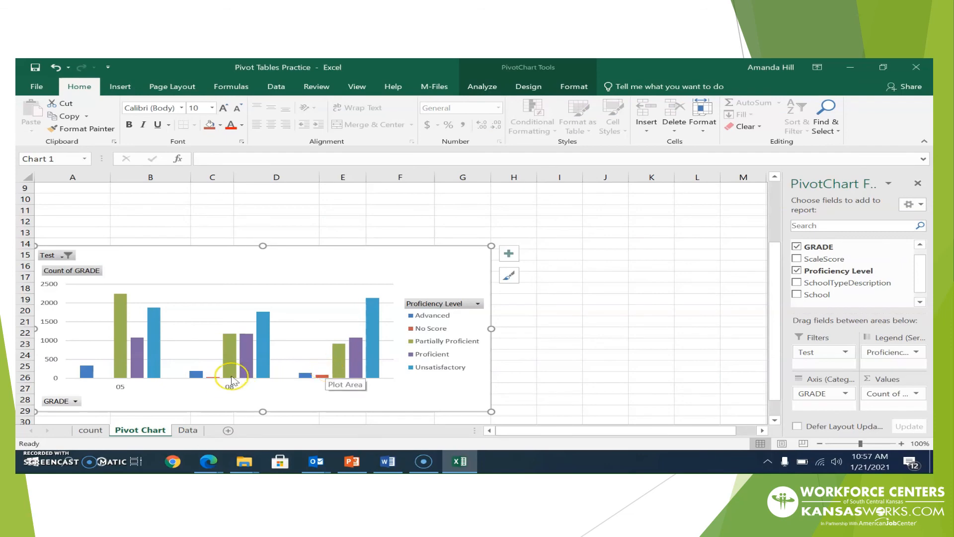
left_click(188, 430)
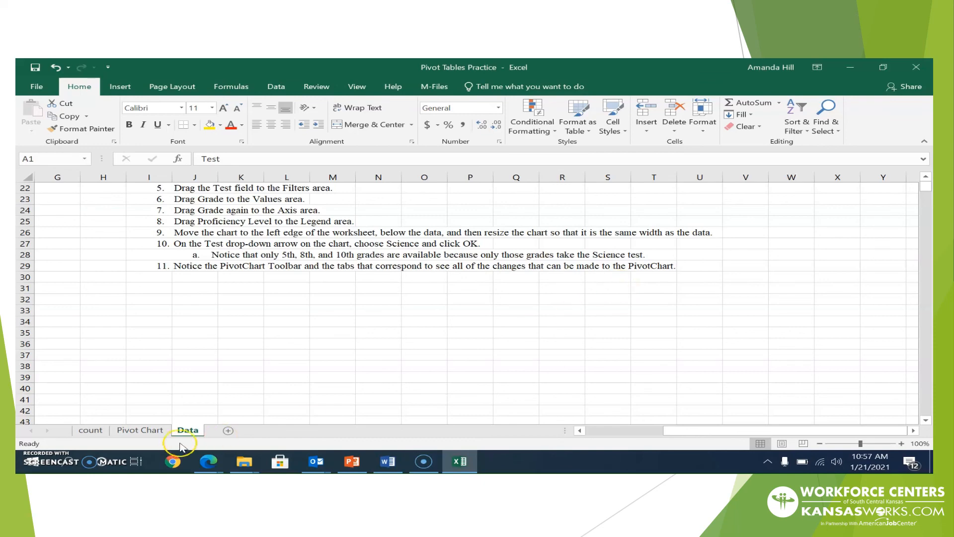
left_click(142, 431)
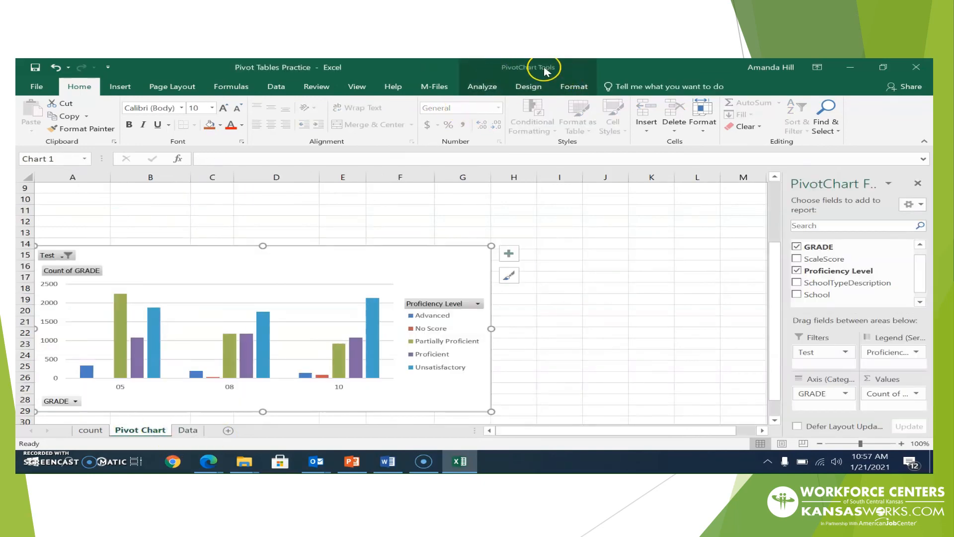
Review the PivotChart Analyze, Design and Format ribbon options, then scroll back up to the pivot table
left_click(485, 87)
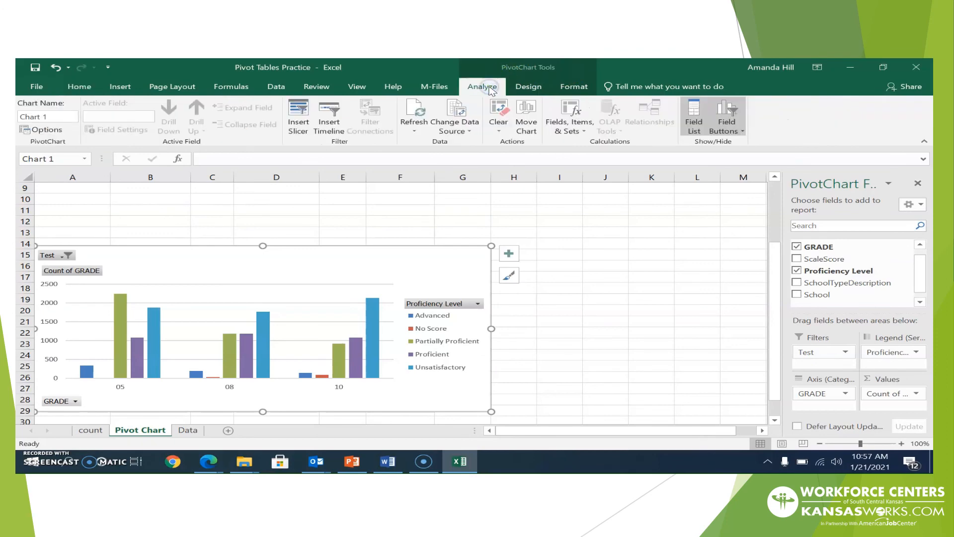
left_click(527, 87)
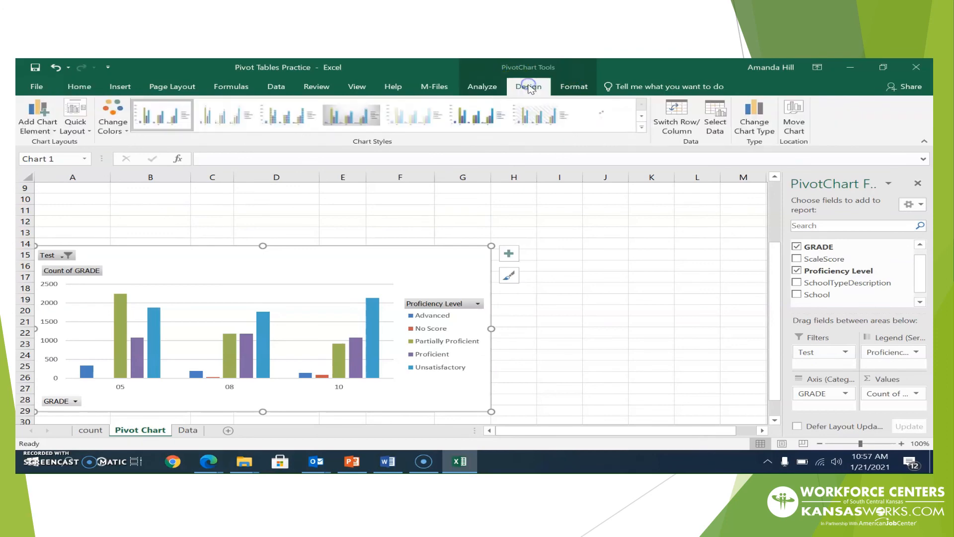
left_click(565, 87)
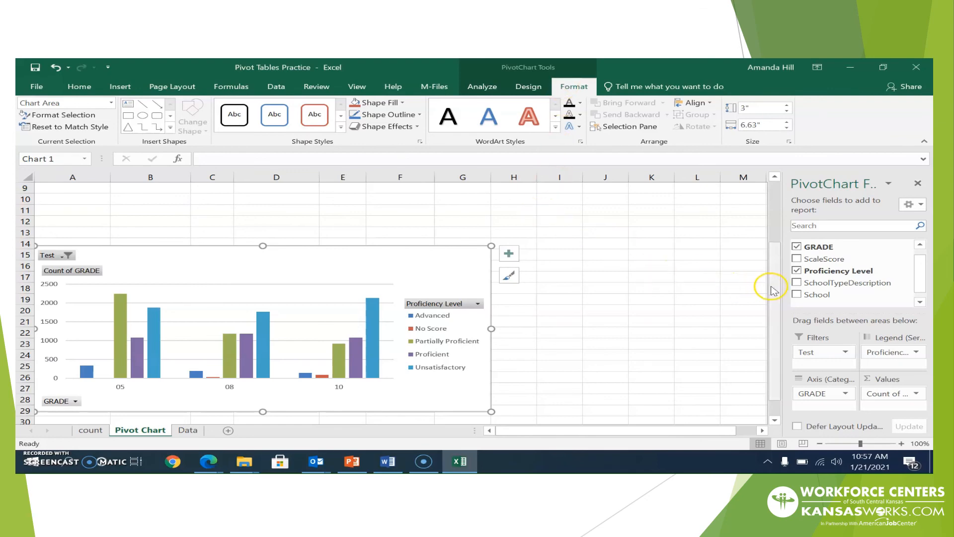
left_click_drag(773, 290, 760, 219)
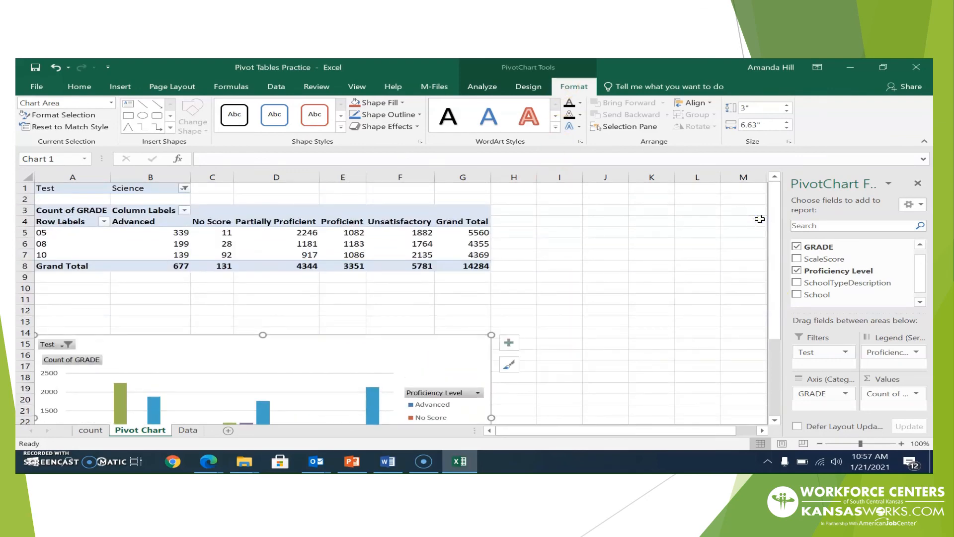